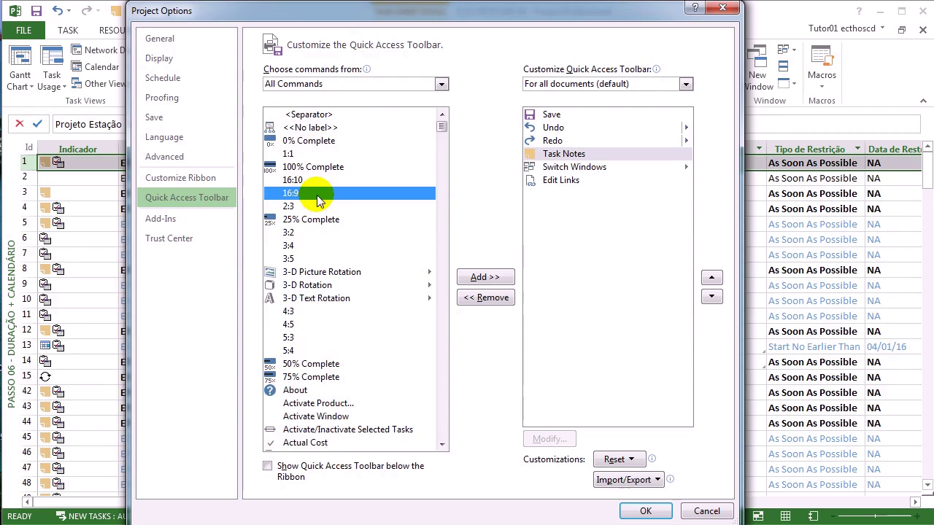
Find the Task Notes command in the list of all Quick Access Toolbar commands and accept the options.
key("n")
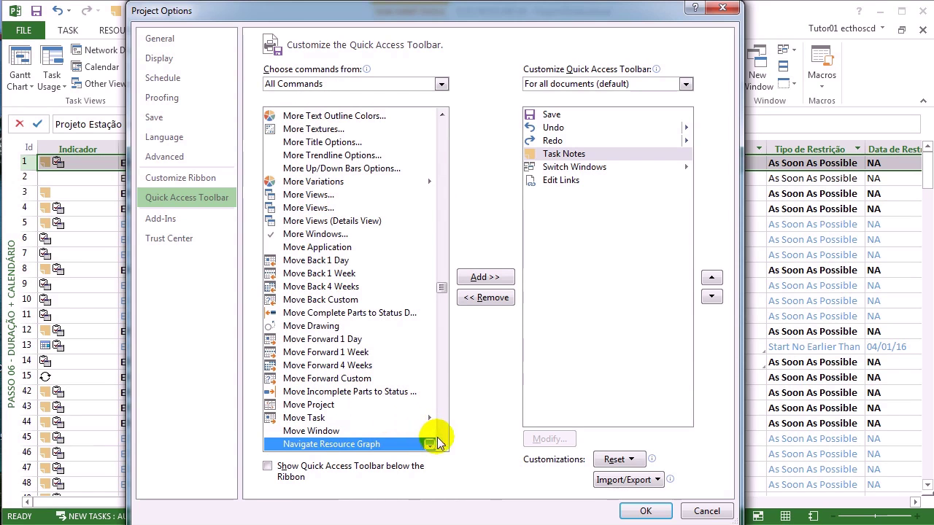
scroll(440, 443, "down", 7)
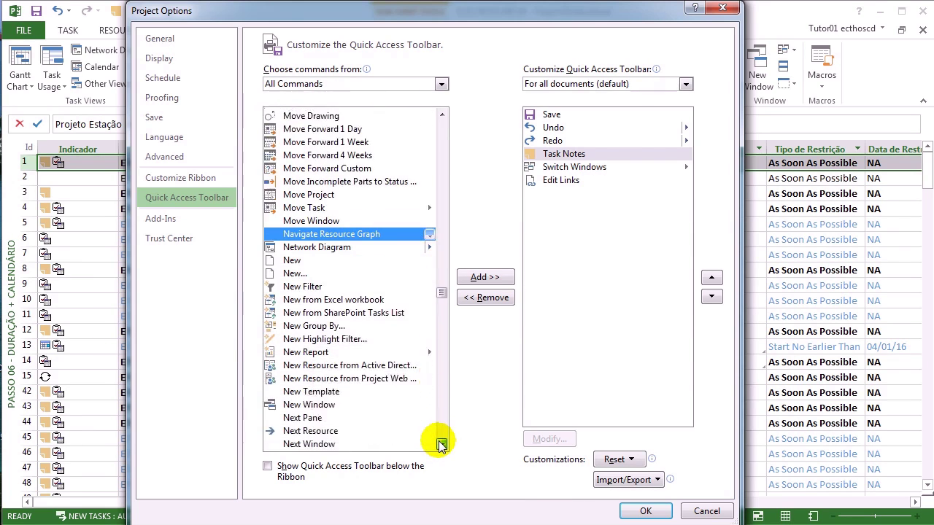
scroll(438, 441, "down", 2)
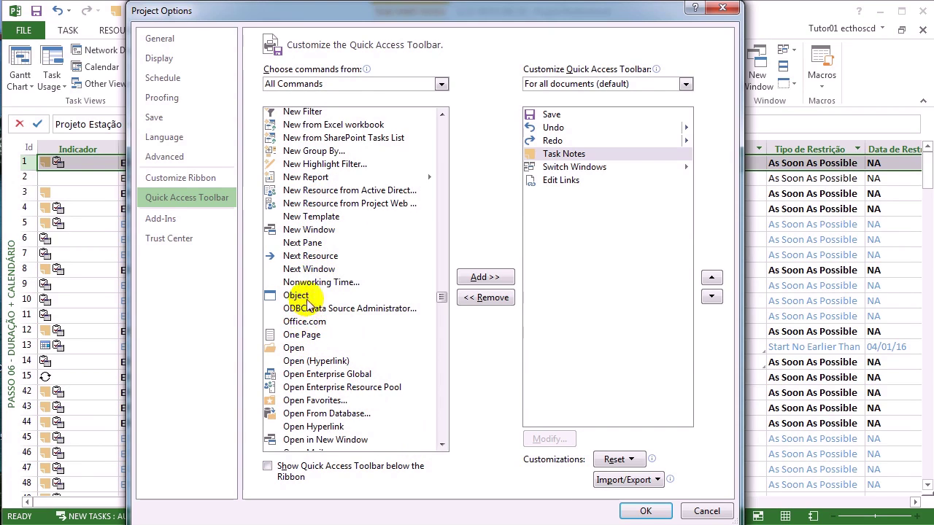
left_click(309, 269)
left_click(547, 154)
left_click(314, 230)
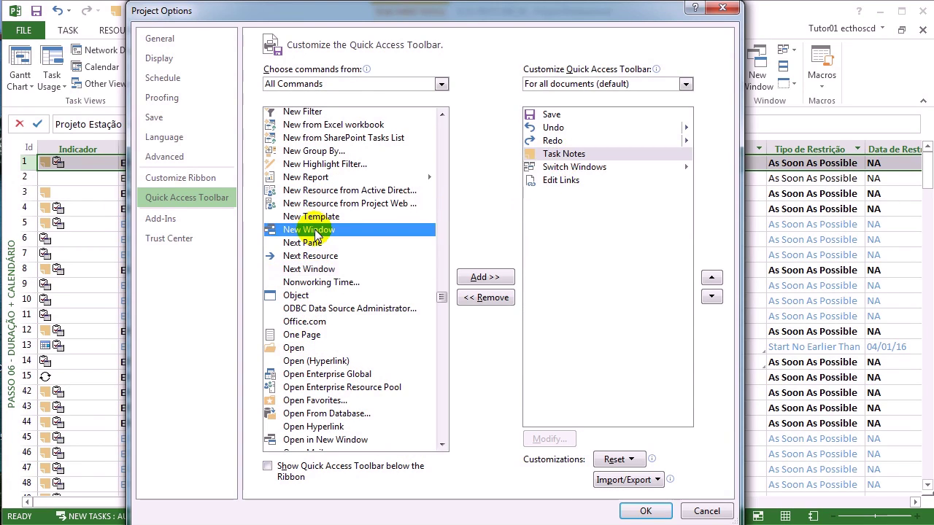
key("t")
key("s")
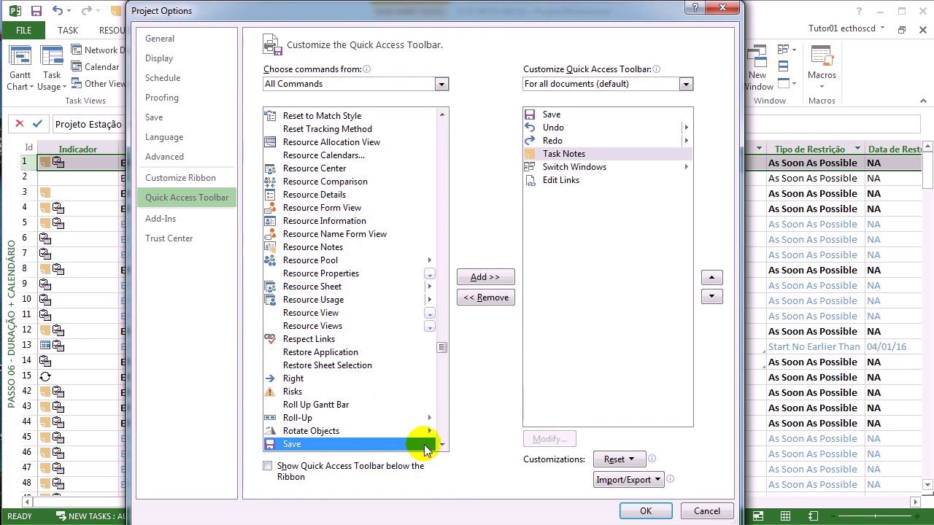
left_click(379, 350)
key("t")
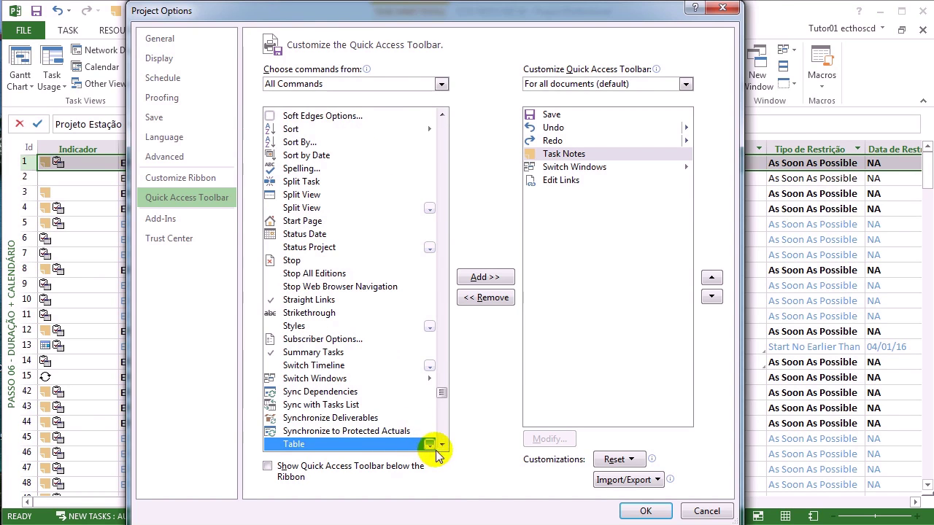
scroll(438, 449, "down", 6)
scroll(442, 447, "down", 4)
left_click_drag(311, 321, 317, 336)
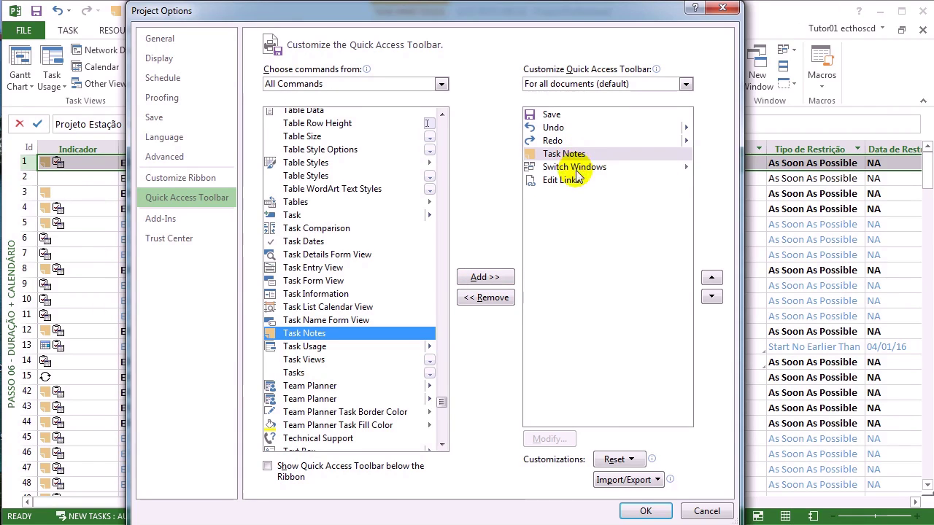
left_click(645, 511)
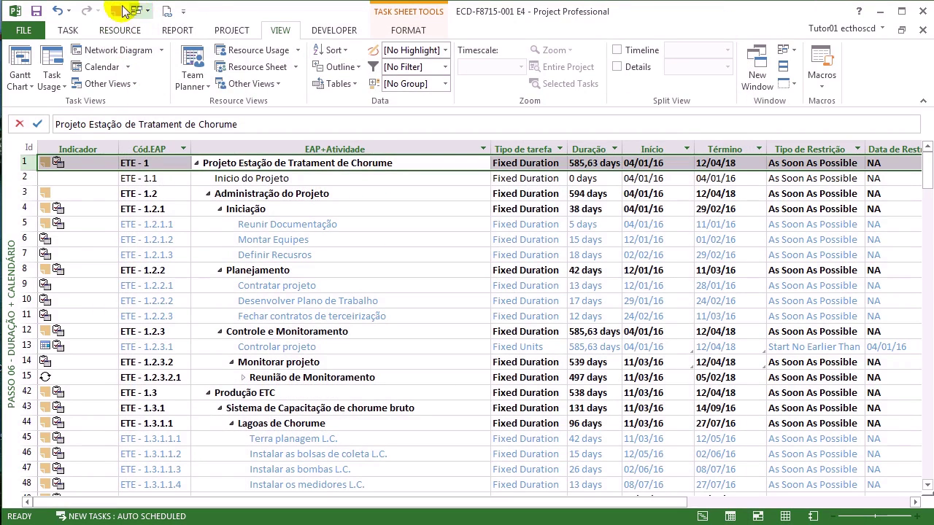
View the notes of the top-level project task and read the indicator tooltips of tasks 1, 4 and 5.
left_click(117, 12)
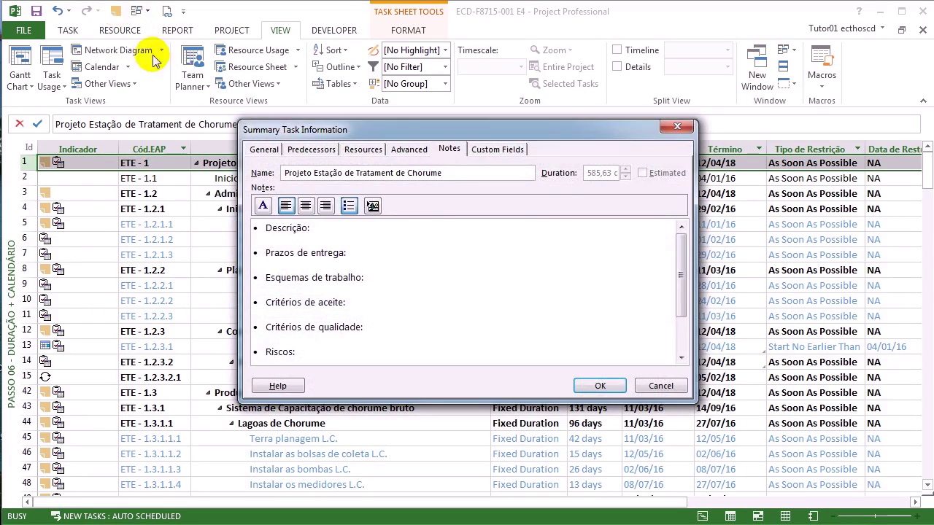
left_click(678, 127)
left_click(82, 194)
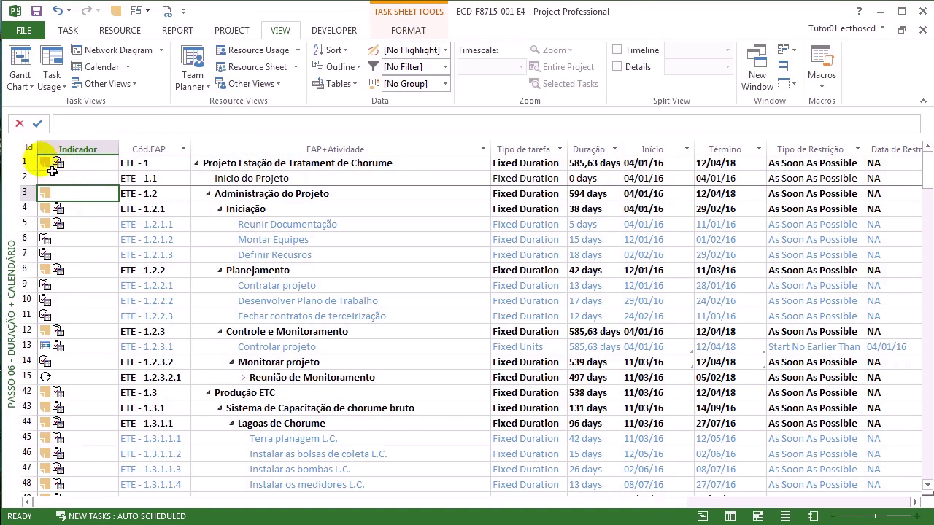
mouse_move(73, 175)
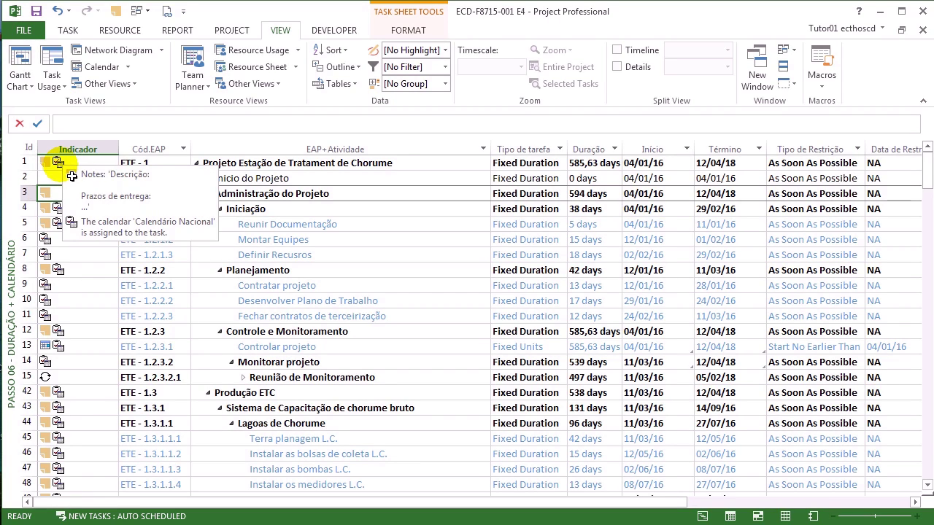
mouse_move(70, 218)
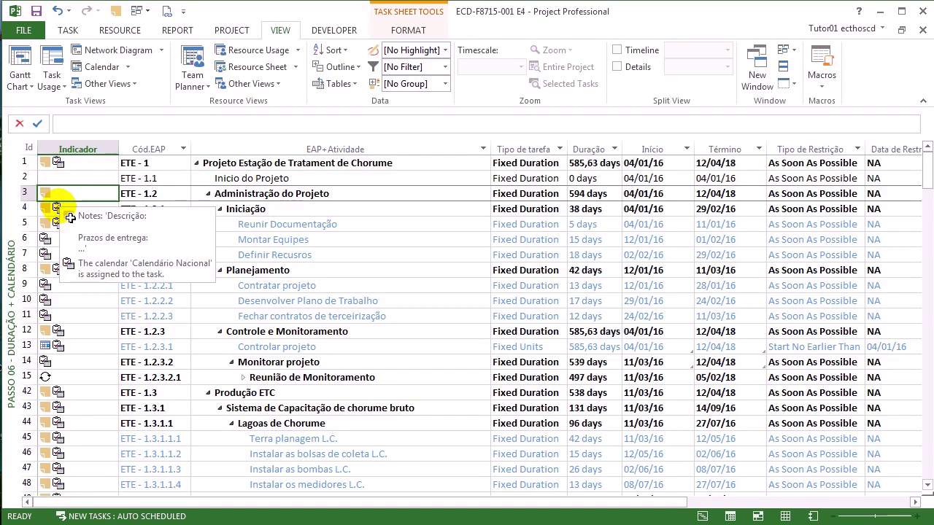
mouse_move(71, 240)
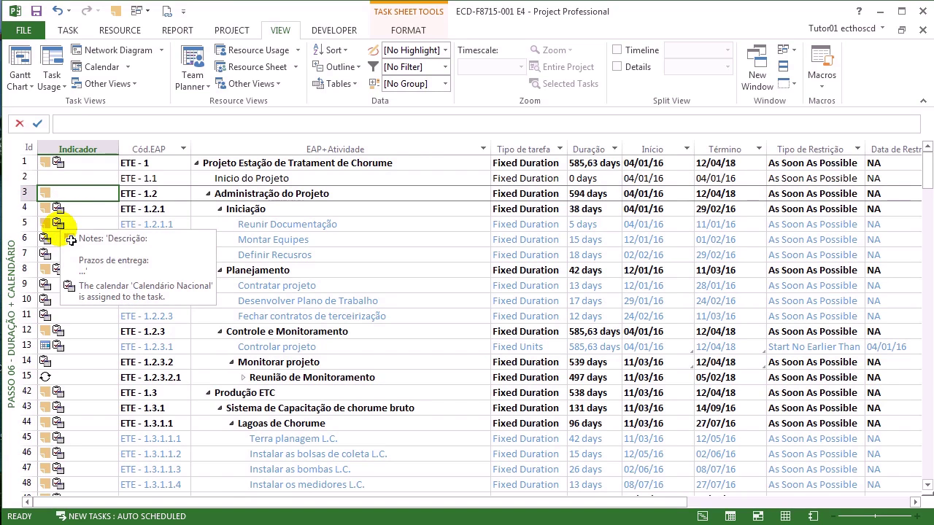
Narrow the Indicador column to fit its icons and slightly widen the Id column.
left_click_drag(120, 150, 76, 171)
left_click(253, 180)
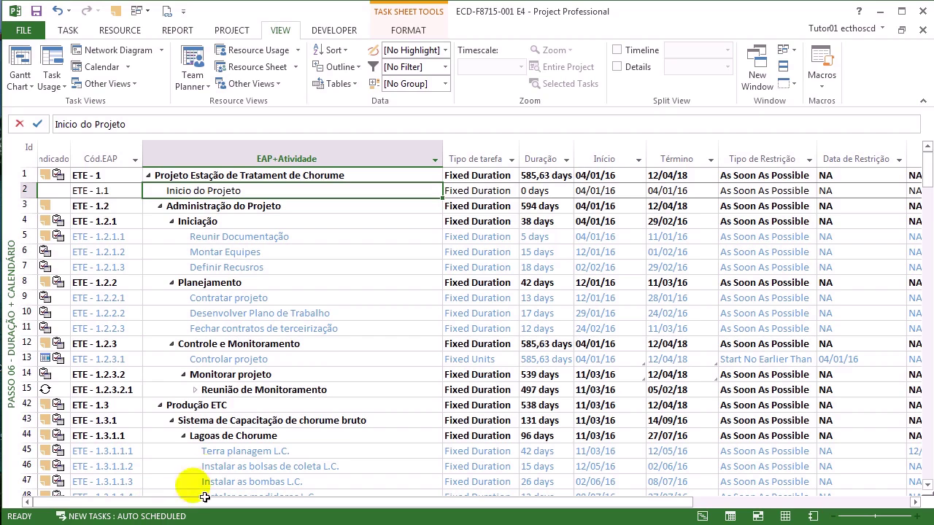
left_click(261, 314)
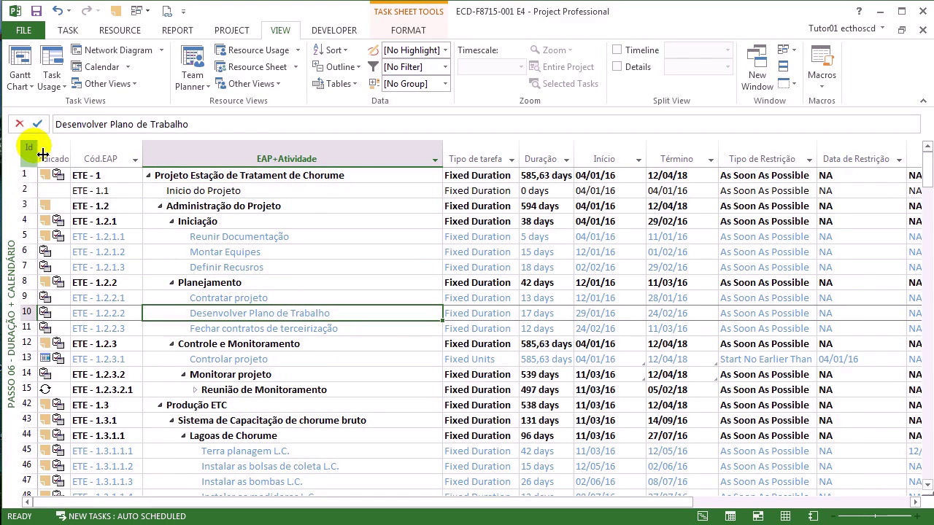
left_click_drag(38, 152, 51, 152)
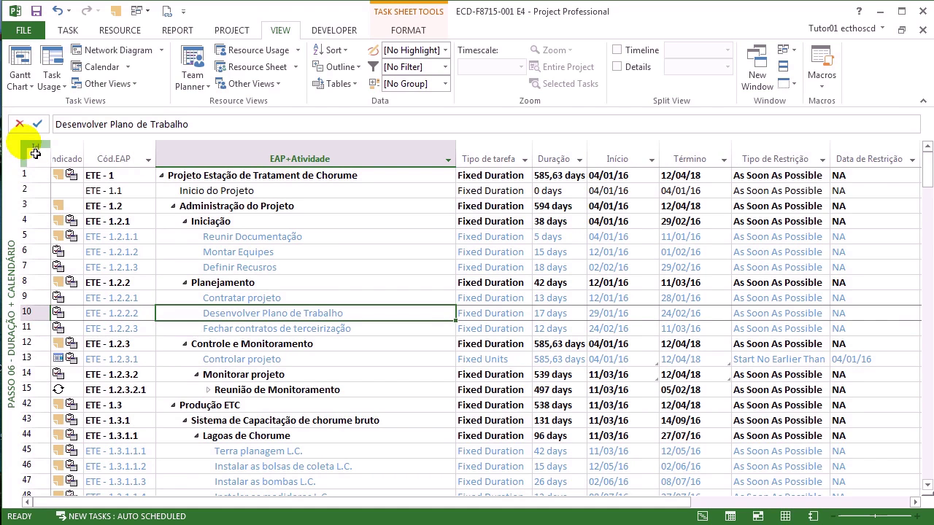
Select all tasks in the sheet and look at the Auto Schedule command, then clear the selection.
left_click(37, 153)
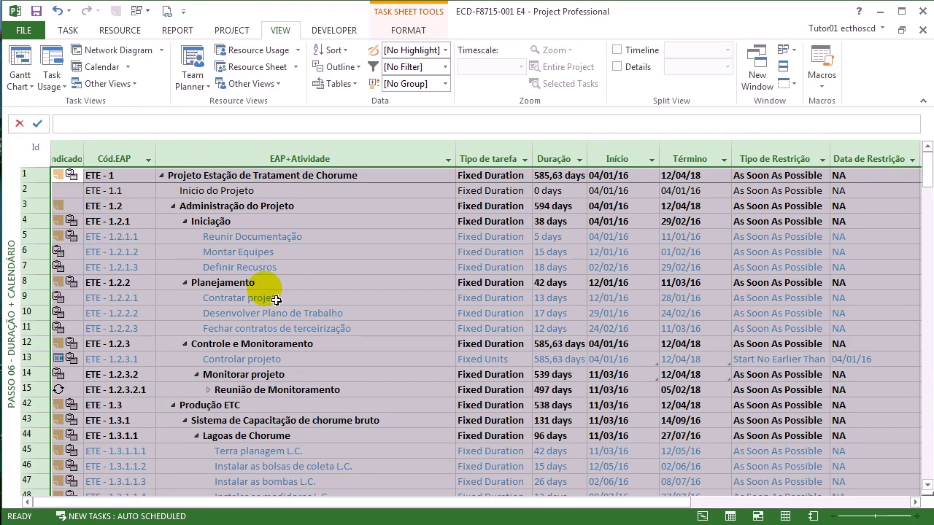
left_click(67, 30)
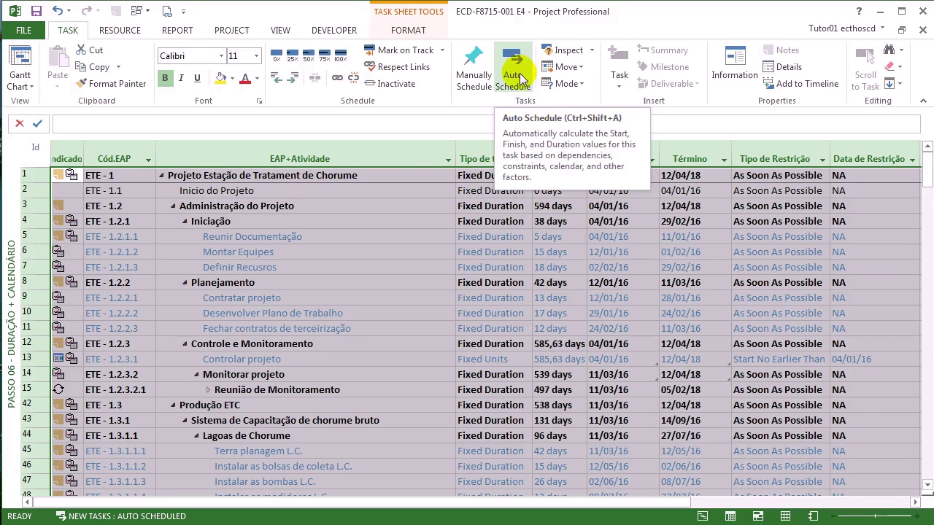
left_click(388, 179)
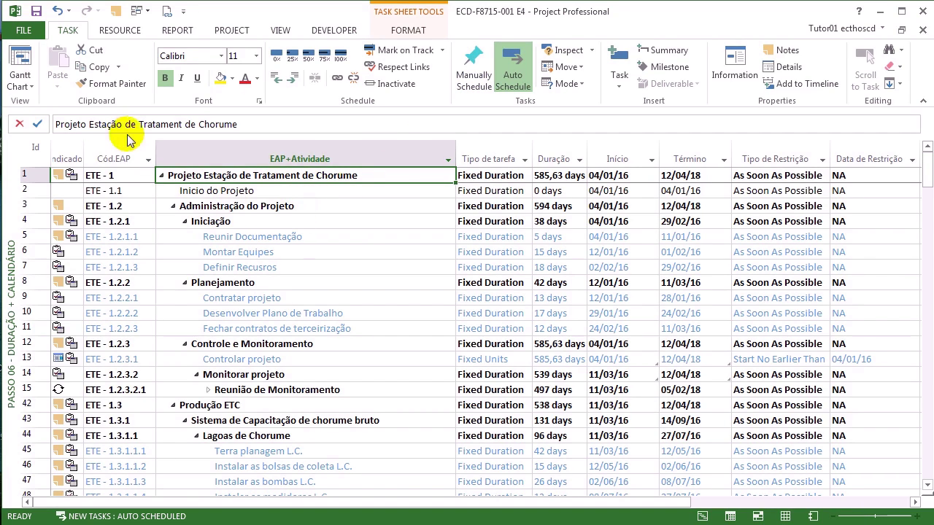
Step through the first tasks of the list to check the scheduling mode of each one.
left_click(355, 193)
key("Down")
key("Down")
key("Down")
key("Down")
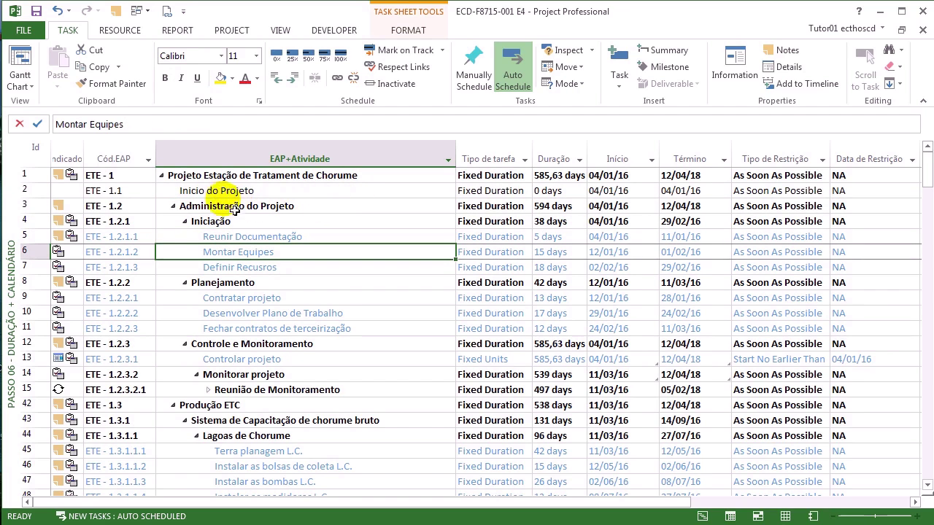
key("Up")
Insert a Task Mode column before EAP+Atividade and fit its width to the contents.
right_click(201, 157)
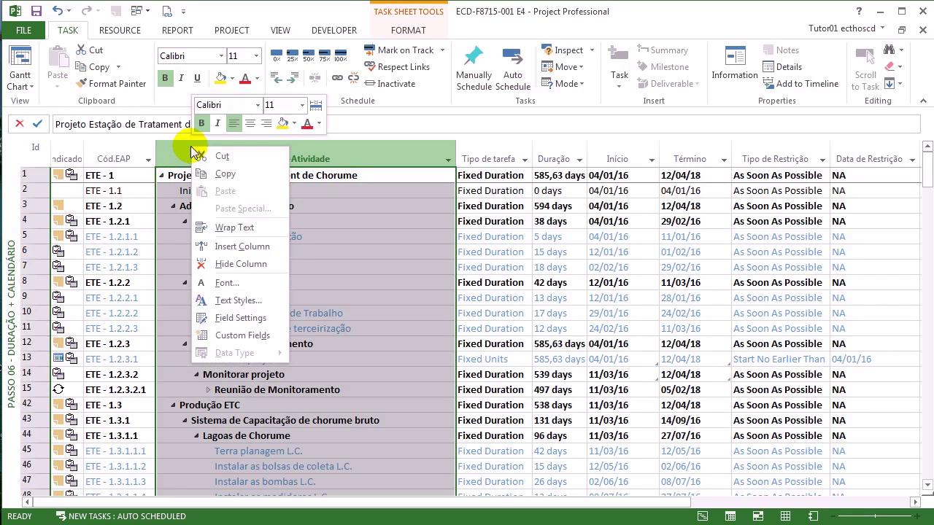
left_click(240, 246)
type("task mode")
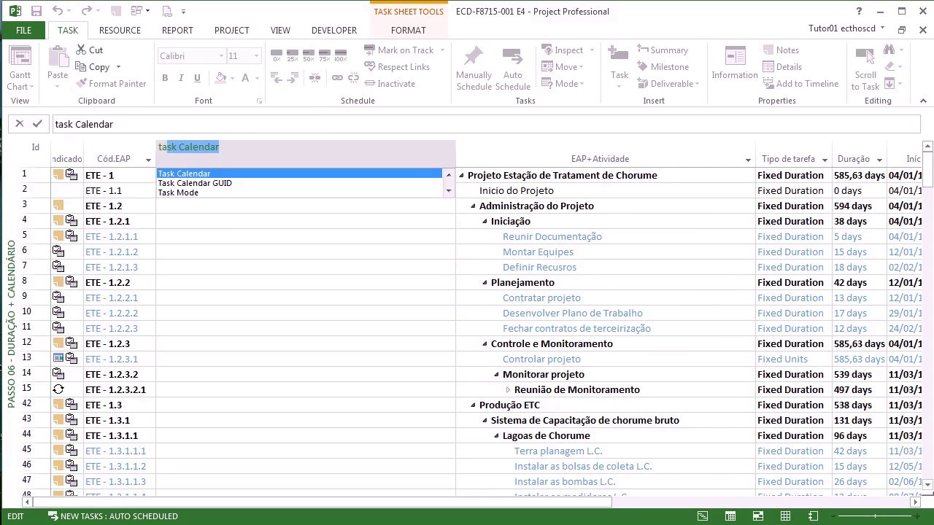
key("Return")
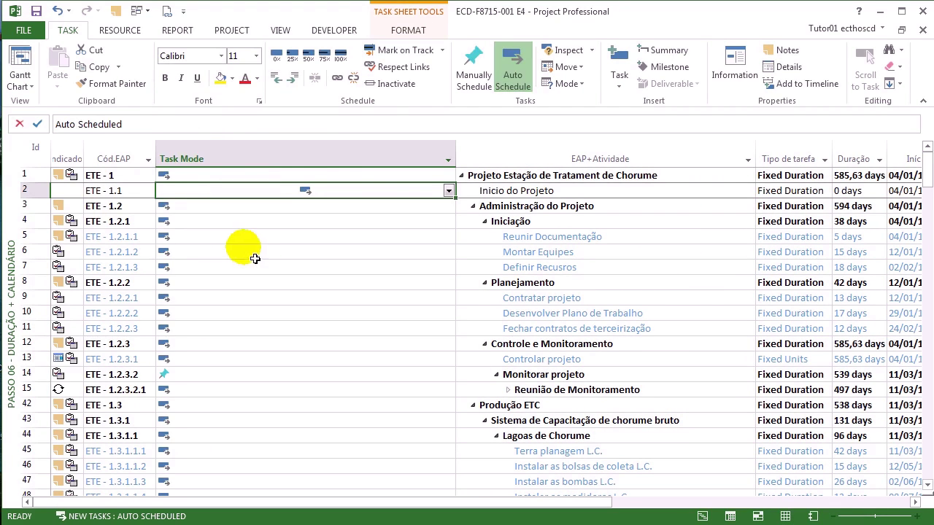
double_click(451, 147)
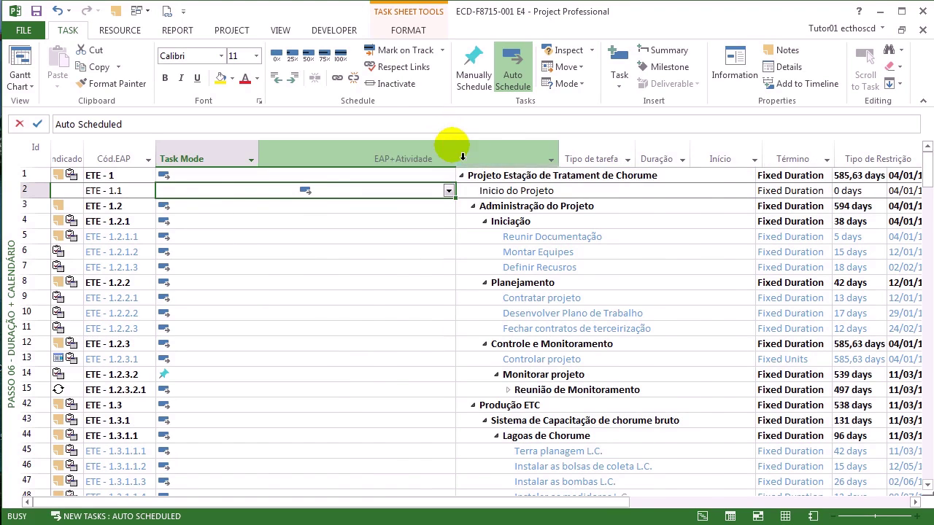
left_click(313, 226)
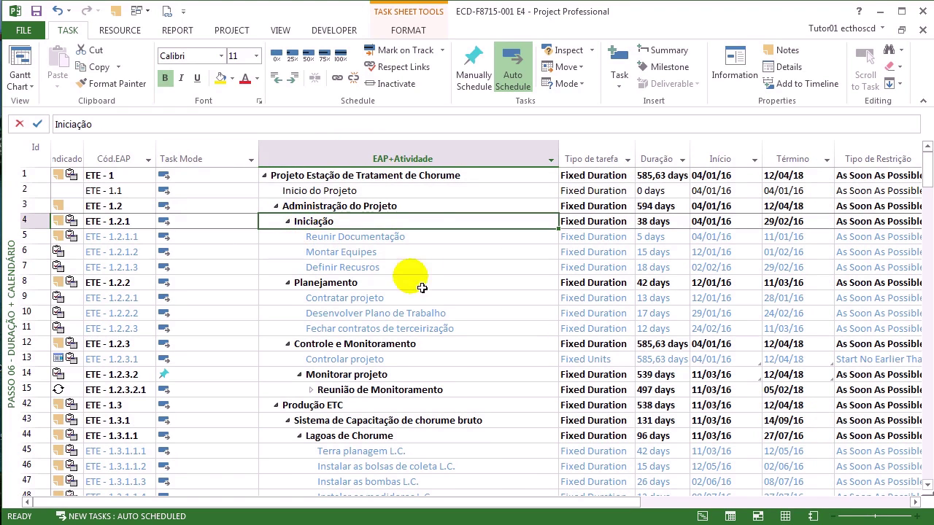
Examine the Task Mode column for manually scheduled tasks through the whole list down to Fim do Projeto.
left_click(252, 298)
scroll(264, 306, "down", 1)
left_click(246, 330)
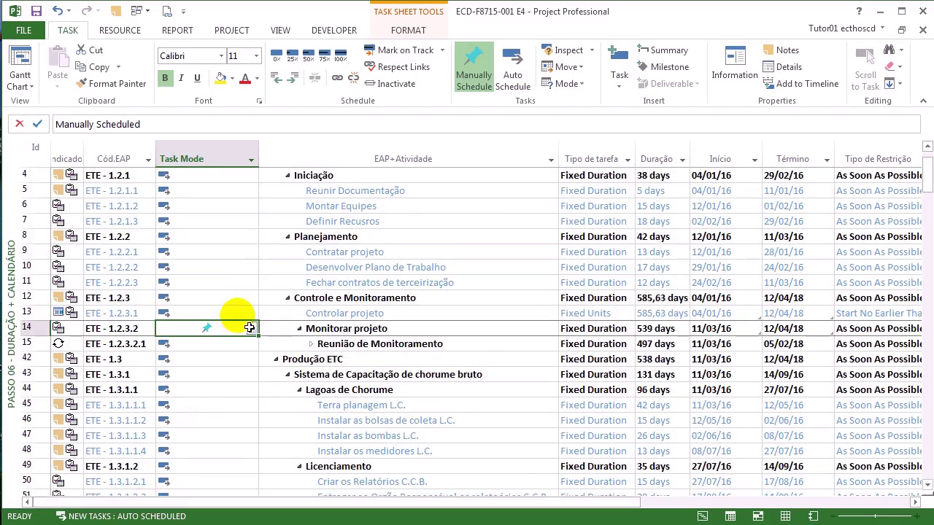
scroll(241, 324, "down", 5)
scroll(247, 325, "down", 7)
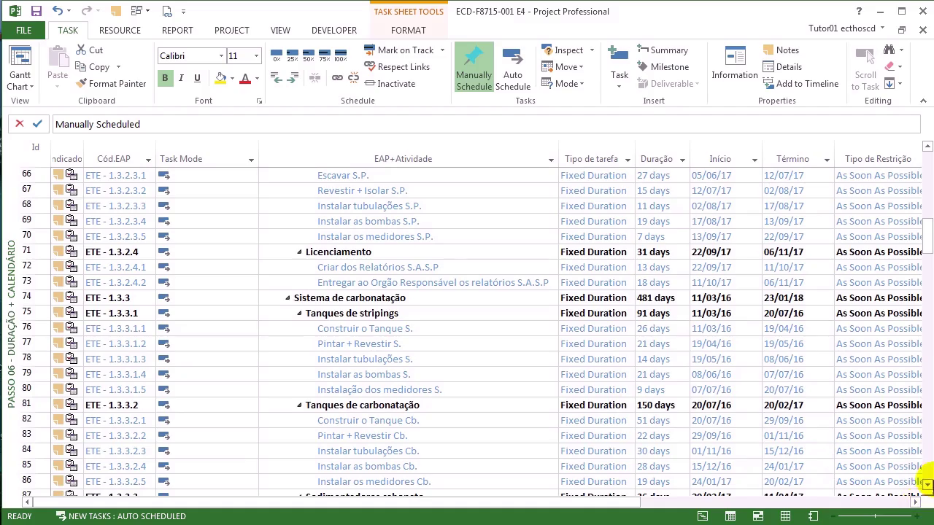
left_click(927, 485)
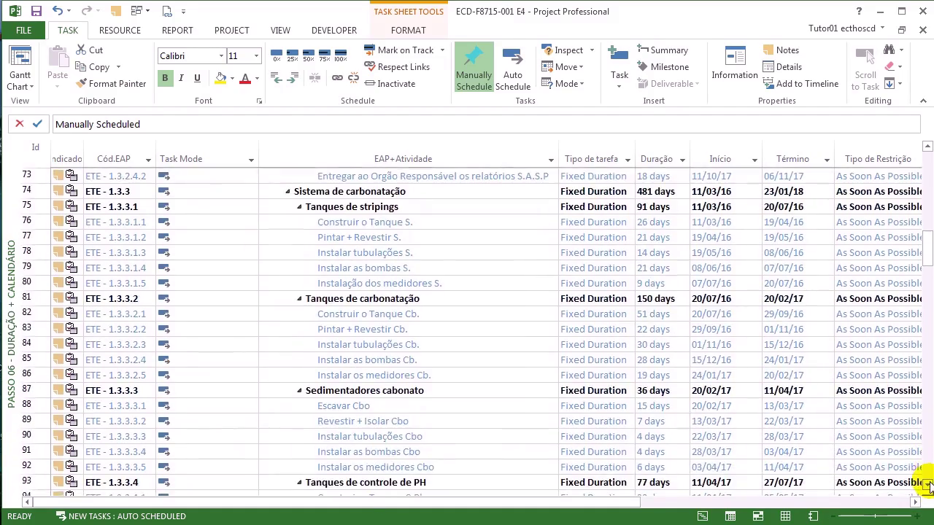
left_click_drag(927, 485, 927, 485)
left_click(203, 327)
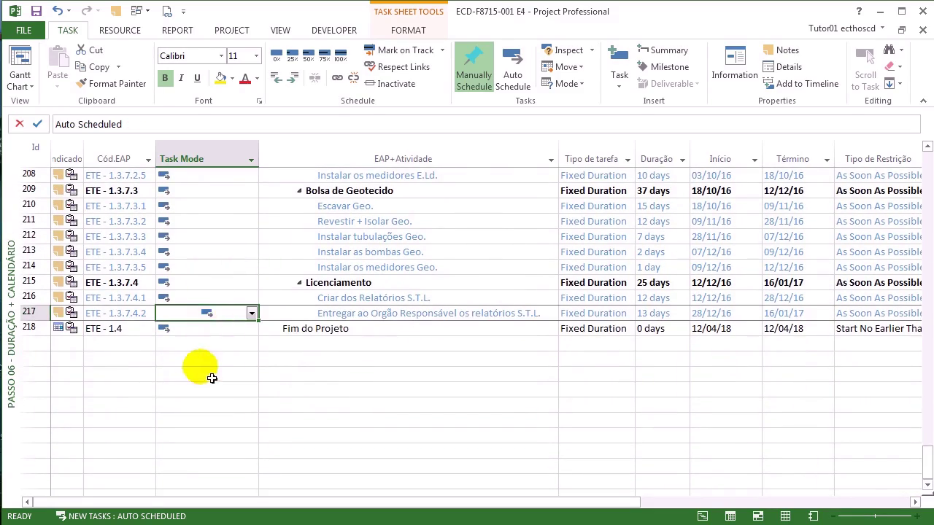
left_click_drag(924, 467, 924, 154)
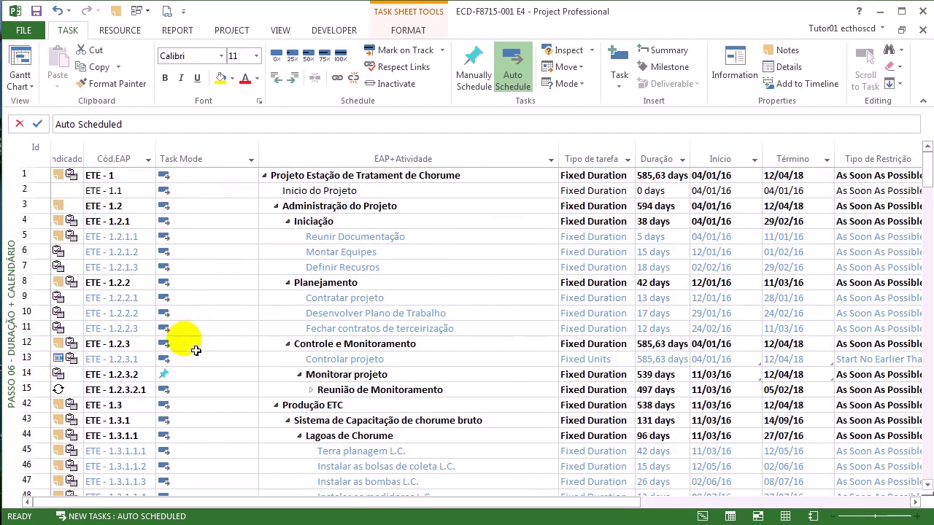
Examine the Monitorar projeto row and compare it with the tasks above it.
left_click(188, 375)
left_click(36, 375)
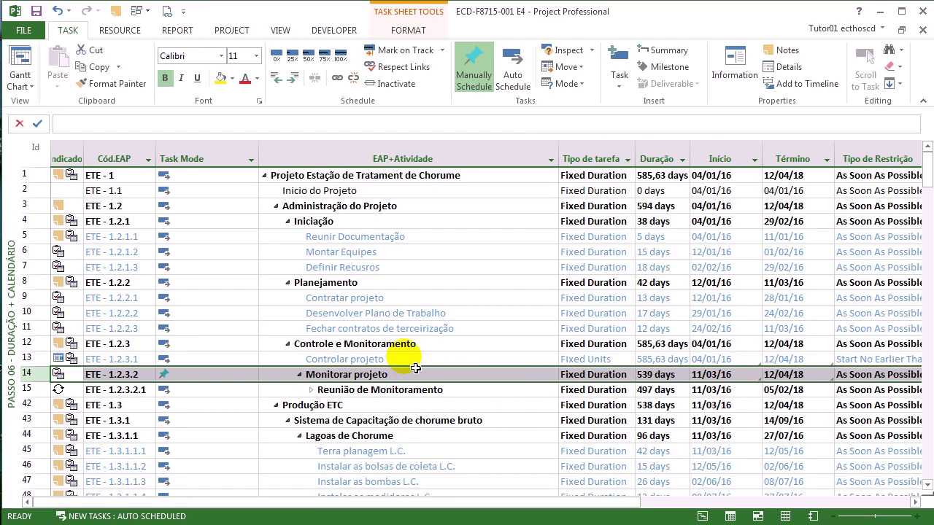
left_click(369, 359)
left_click(432, 331)
left_click(428, 313)
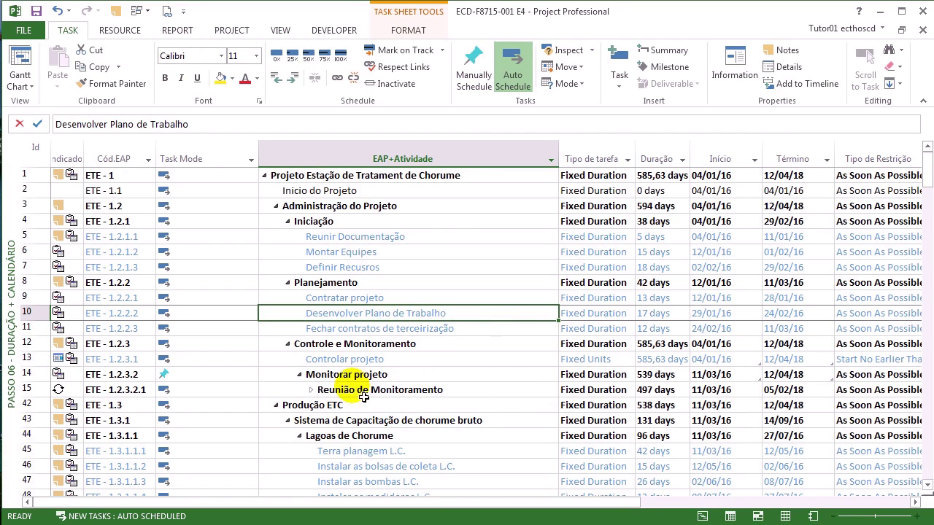
Check the task mode, start date, finish date and duration of the Monitorar projeto task.
left_click(206, 374)
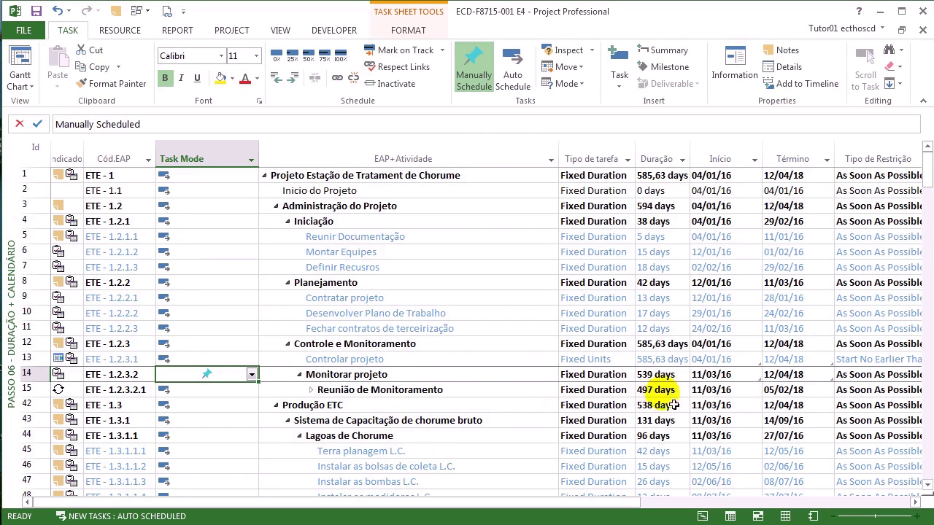
left_click(704, 375)
left_click(772, 374)
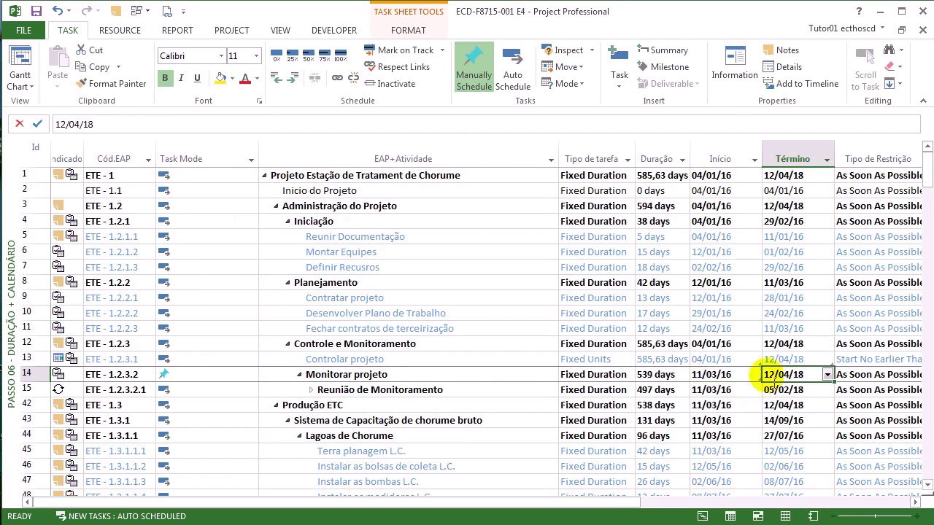
key("Left")
left_click(663, 375)
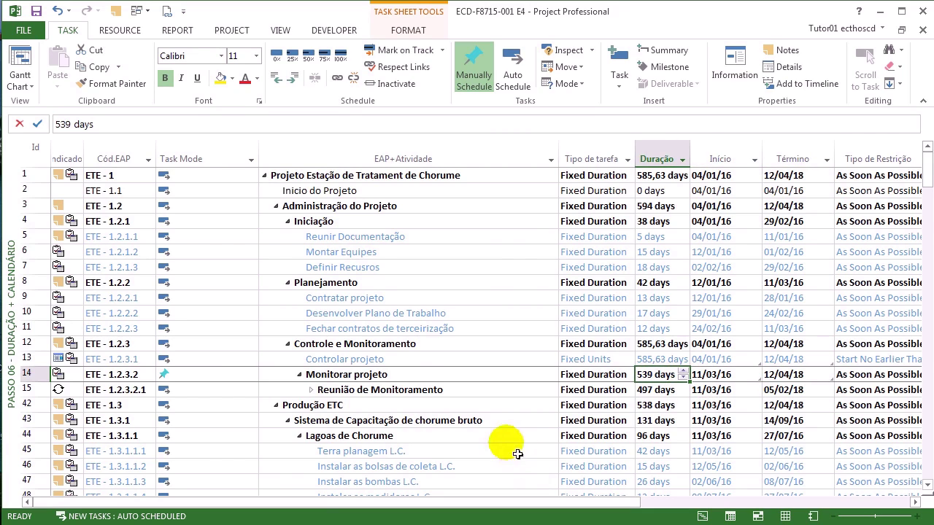
Compare the duration, start and finish of Monitorar projeto with those of its subtask Reunião de Monitoramento.
left_click(405, 392)
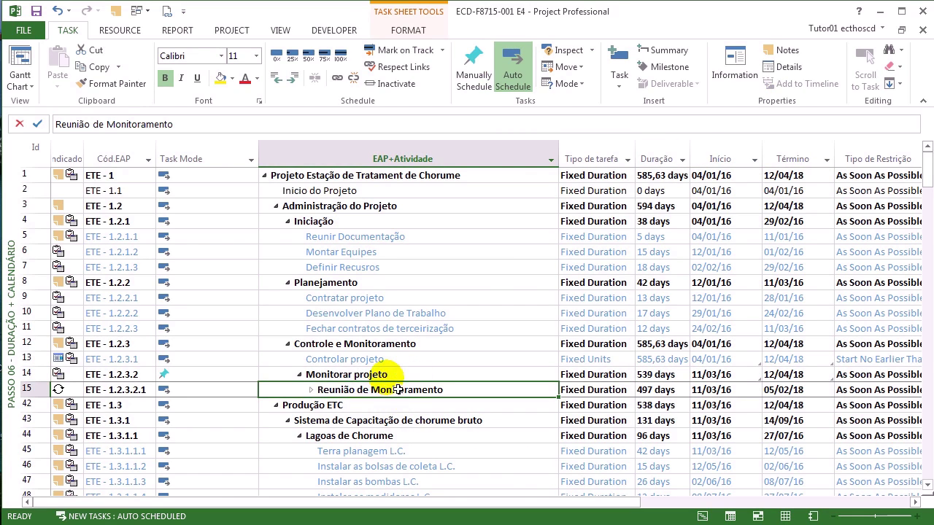
left_click(383, 376)
left_click(675, 375)
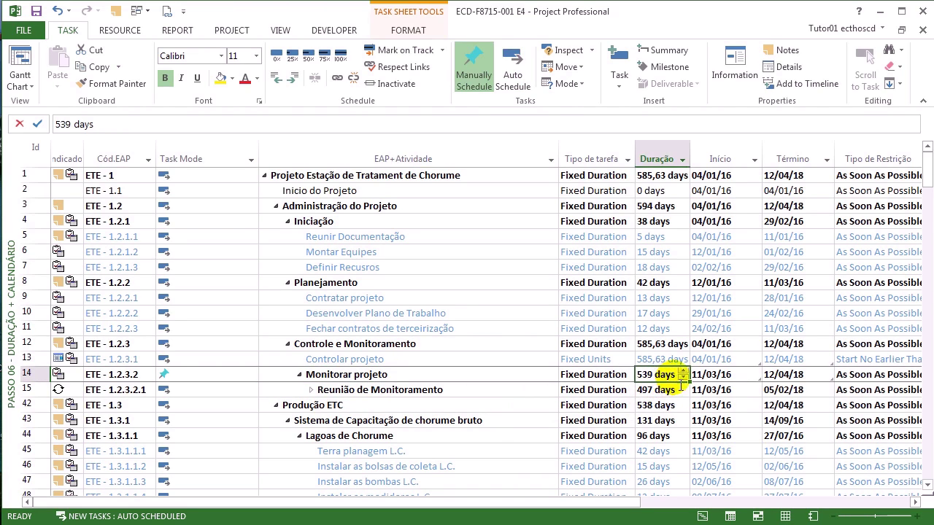
left_click(708, 375)
left_click(778, 375)
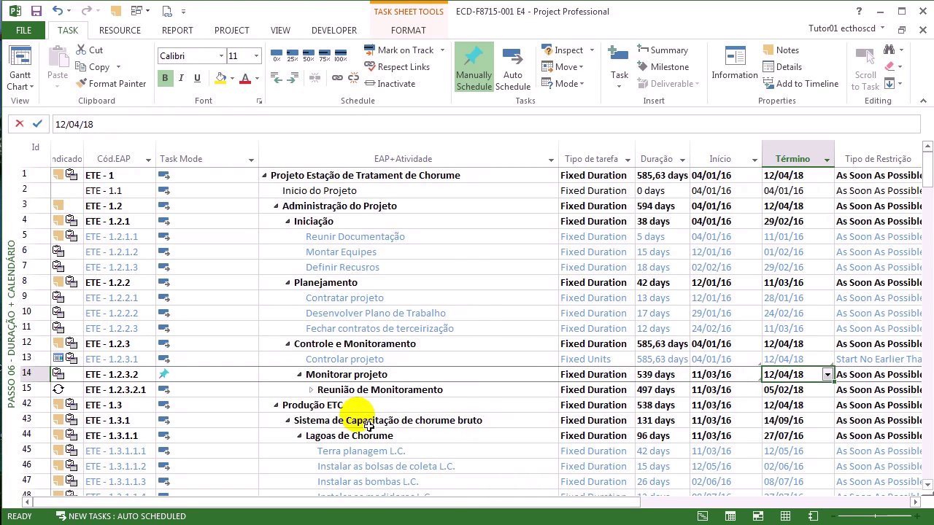
Expand the recurring task Reunião de Monitoramento, review its individual meetings down to Produção ETC, and collapse it again.
left_click(312, 390)
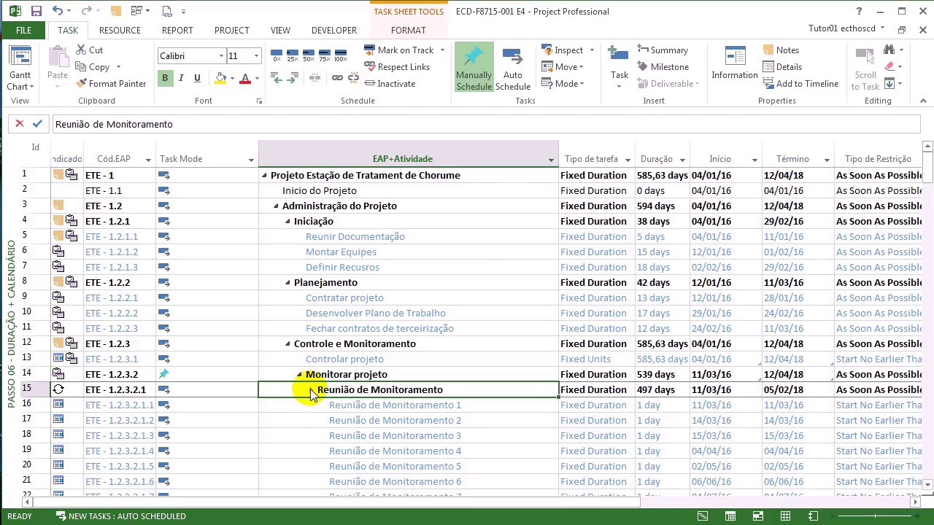
scroll(310, 389, "down", 3)
scroll(311, 389, "down", 5)
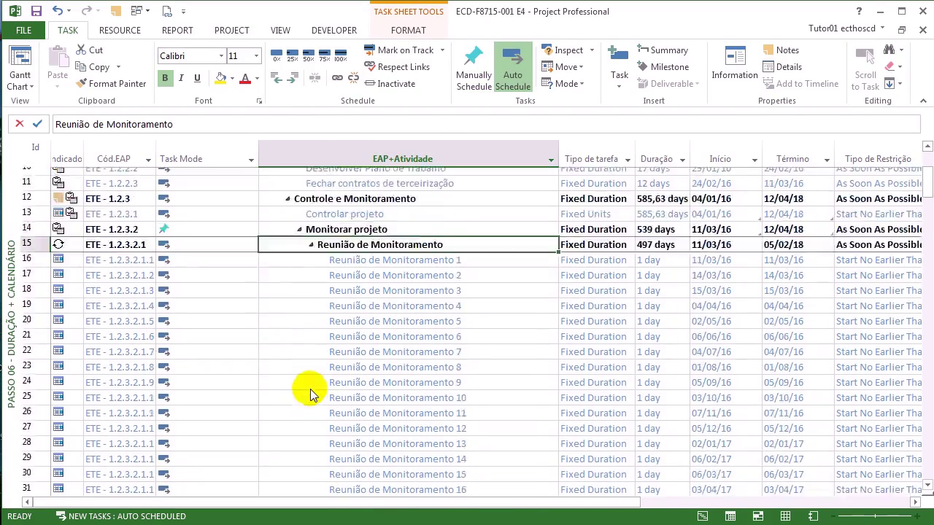
scroll(310, 389, "up", 8)
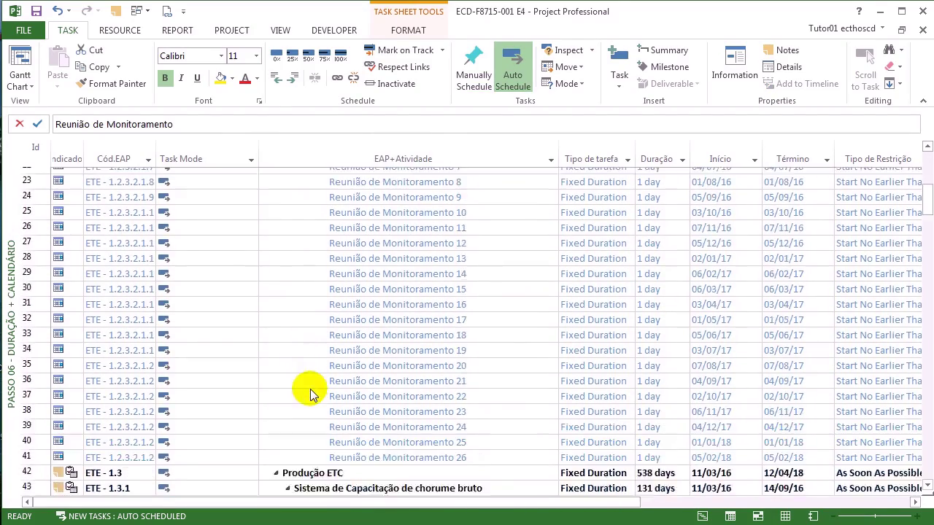
left_click(310, 389)
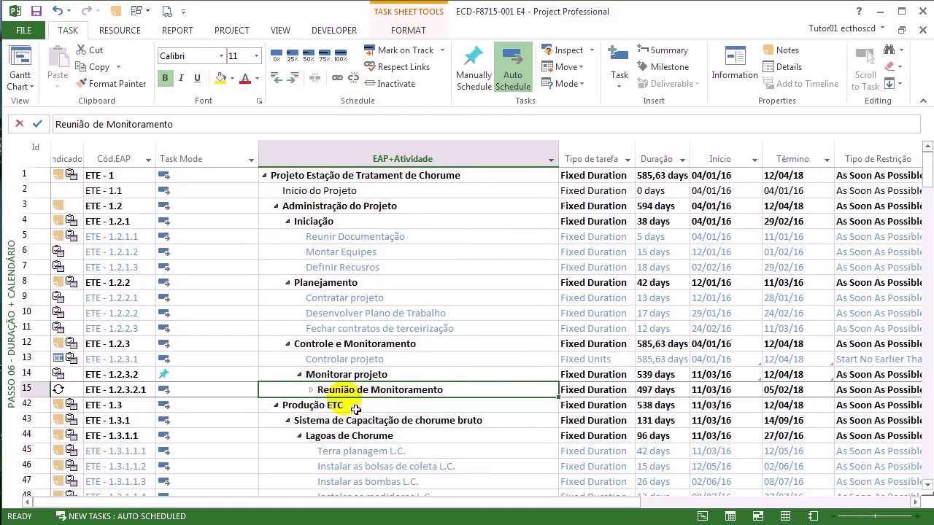
Inspect the Reunião de Monitoramento row and its place under the Monitorar projeto summary task.
left_click(38, 392)
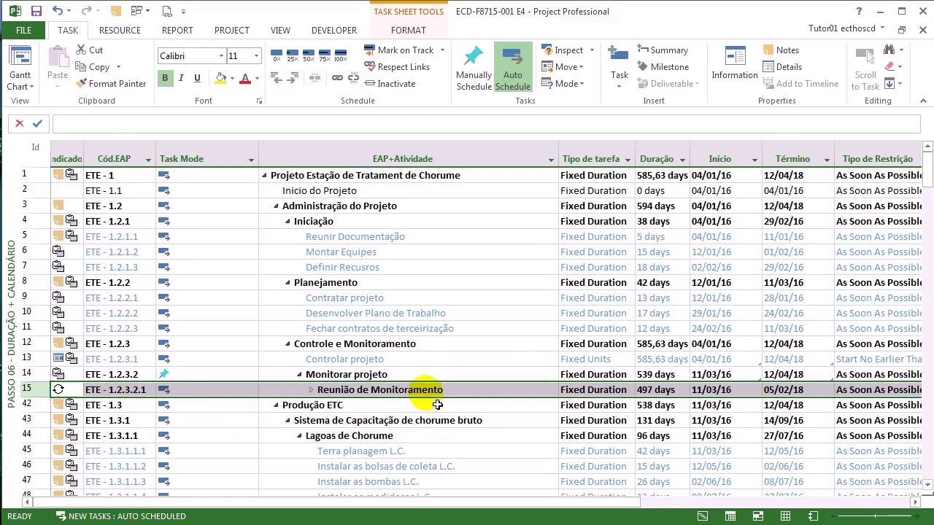
left_click(439, 375)
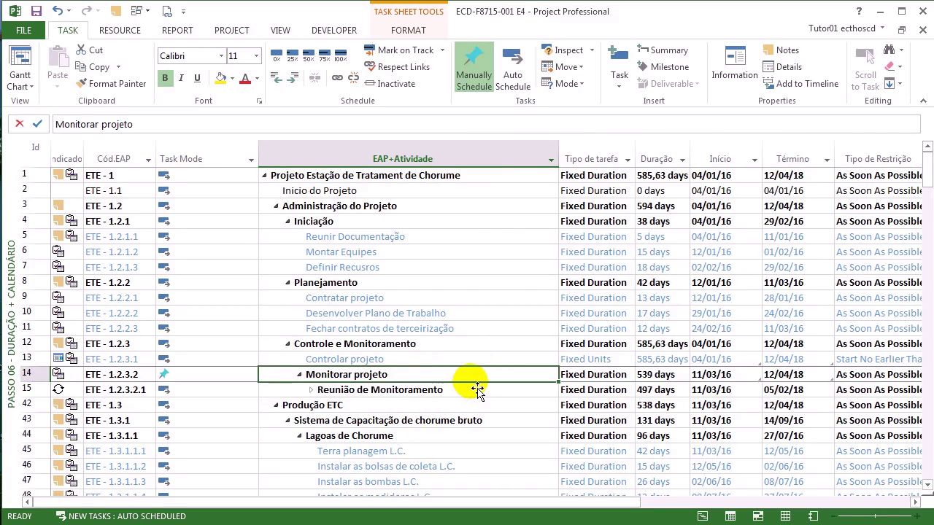
left_click(432, 390)
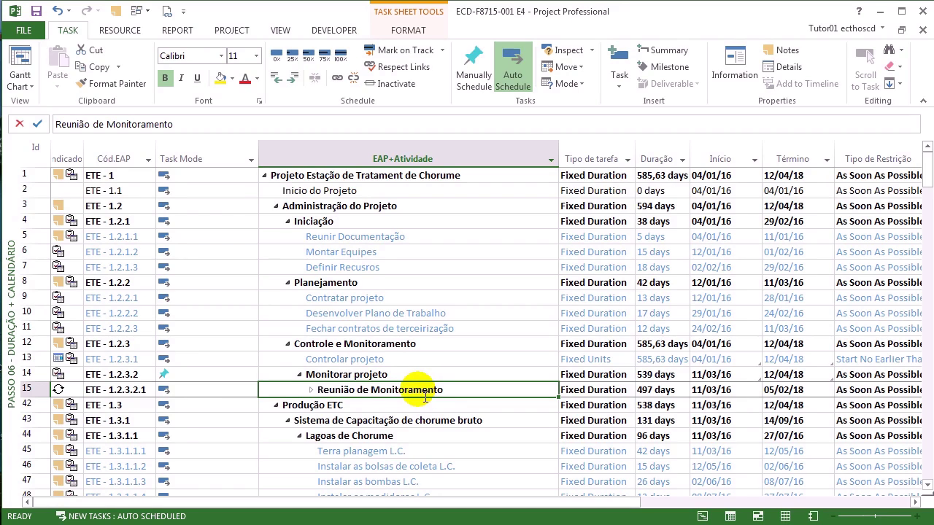
left_click(29, 393)
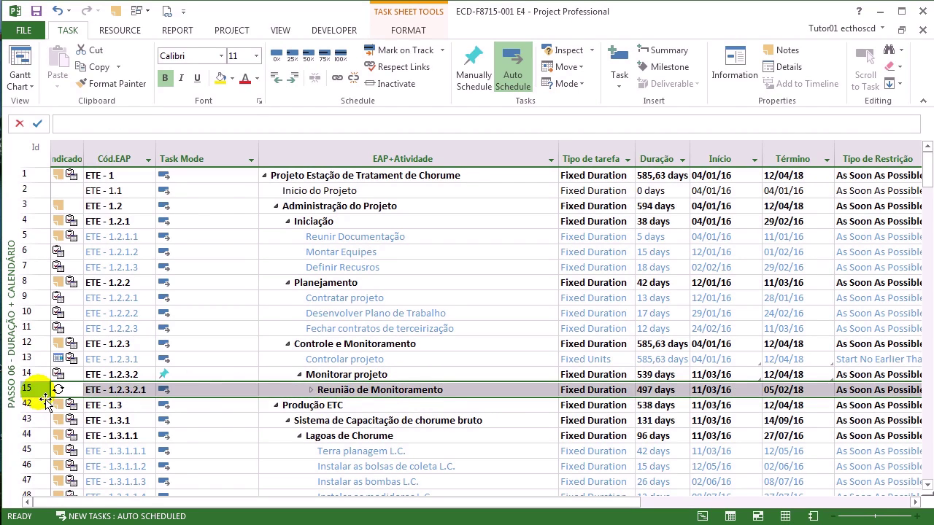
left_click(369, 390)
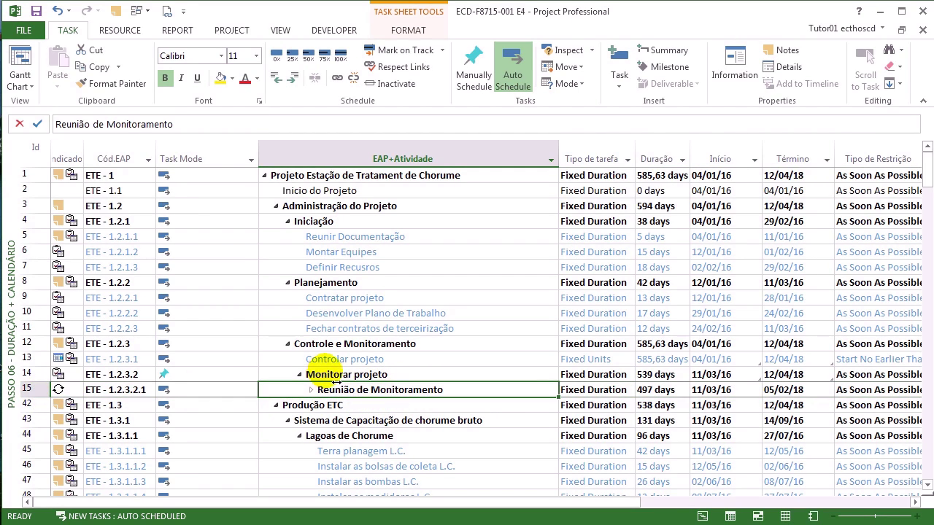
Switch Monitorar projeto to automatic scheduling and check its duration against that of Reunião de Monitoramento.
left_click(343, 374)
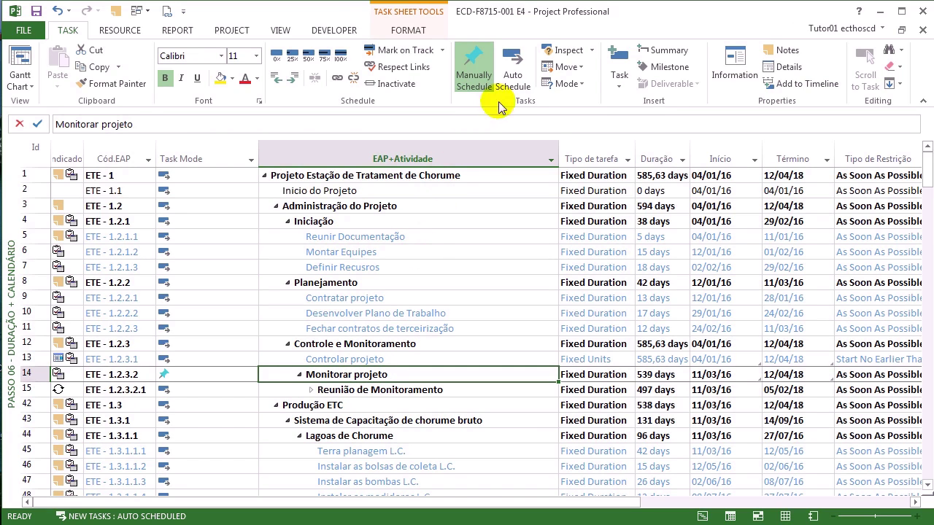
left_click(520, 89)
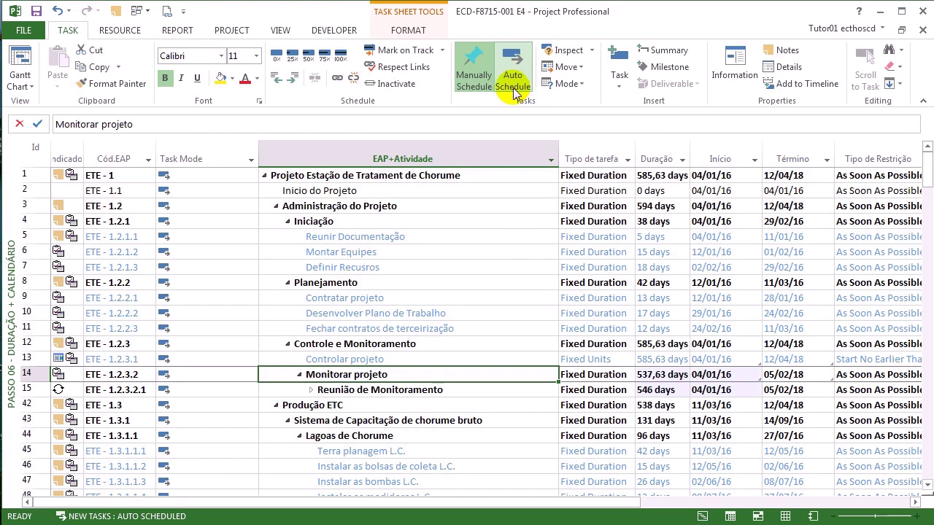
left_click(660, 375)
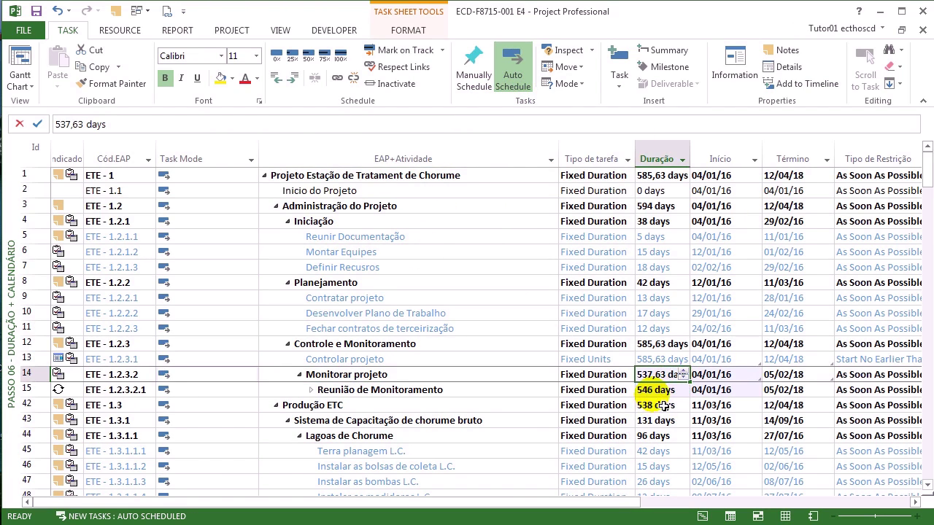
left_click(654, 390)
Clear the Início and Término dates of Monitorar projeto, removing the dynamic links from both fields.
left_click(717, 375)
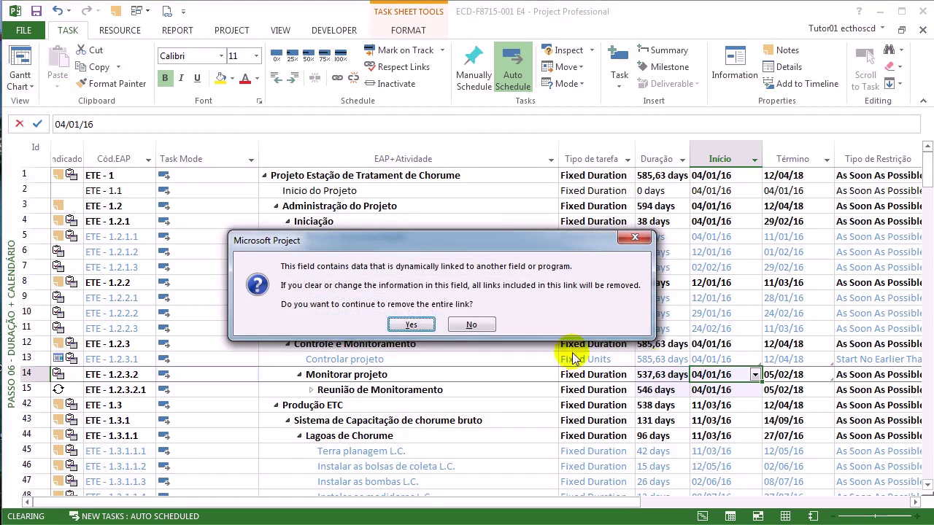
left_click(411, 325)
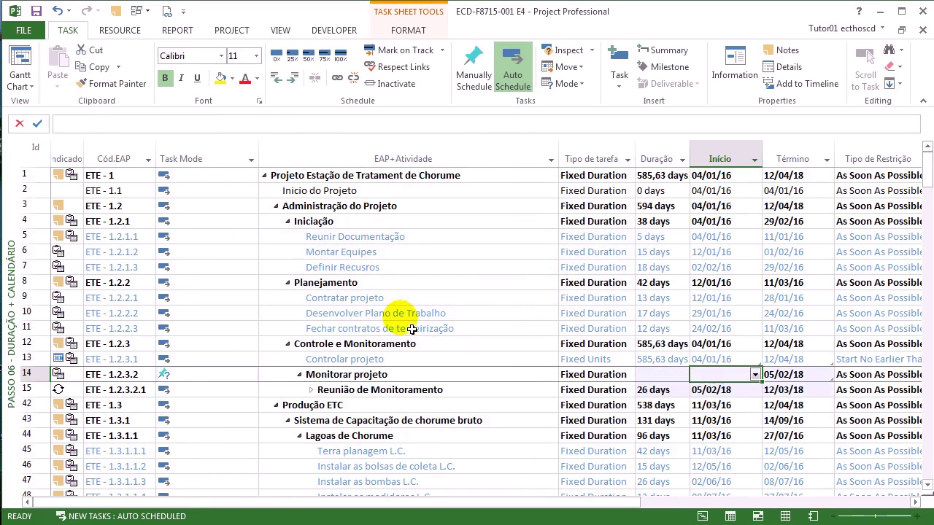
left_click(823, 375)
key("Delete")
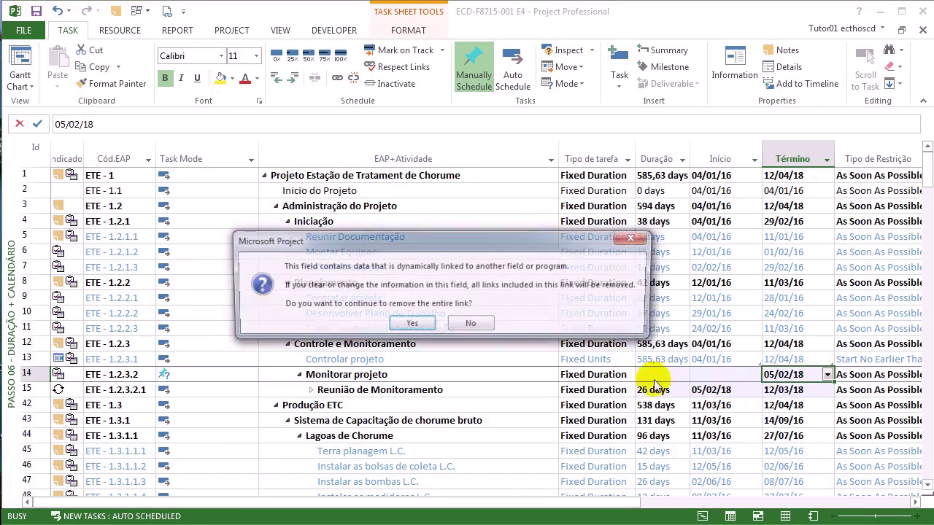
left_click(413, 326)
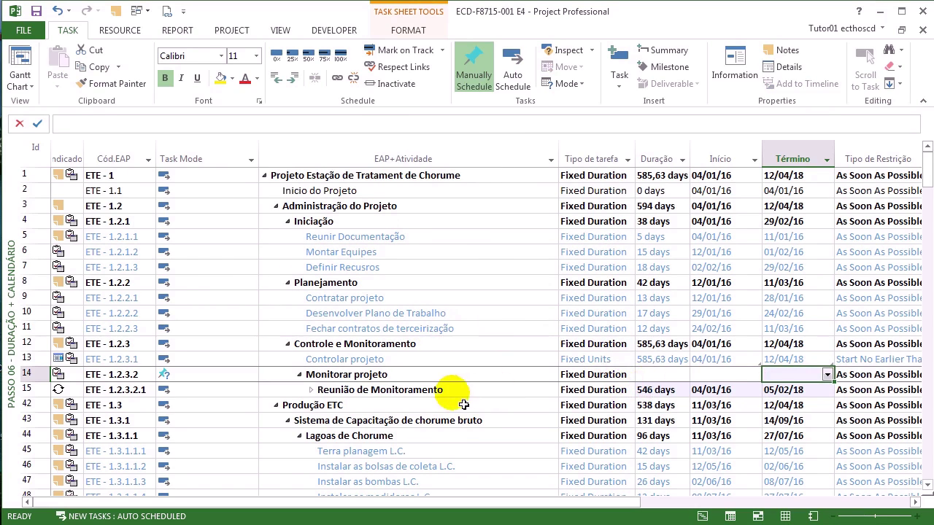
Outdent Reunião de Monitoramento and indent it again under Monitorar projeto to recalculate the summary task, and check the summary's dates.
left_click(432, 392)
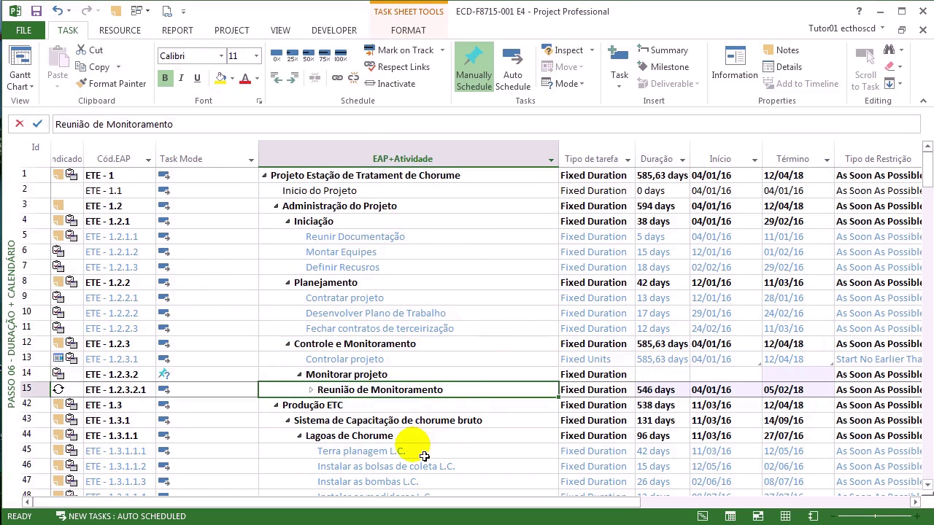
left_click(278, 79)
left_click(291, 79)
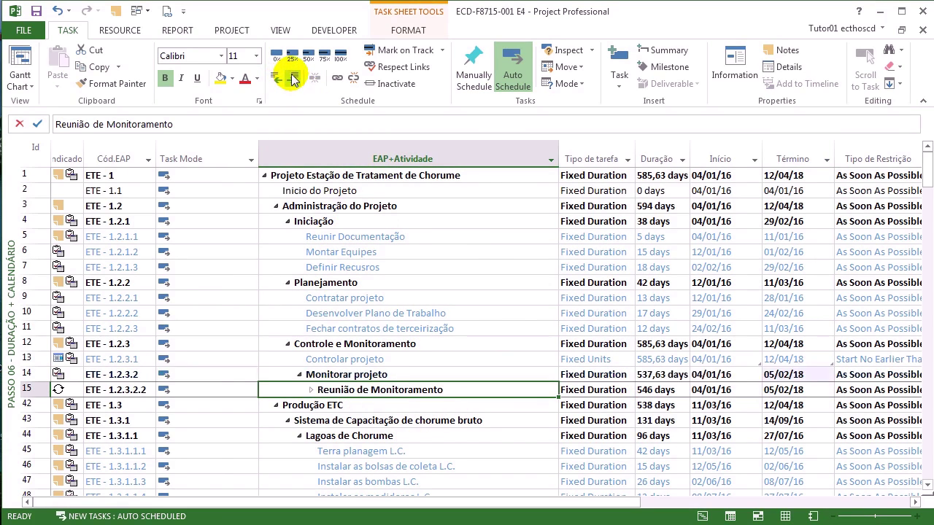
left_click(733, 374)
left_click(781, 374)
left_click(386, 466)
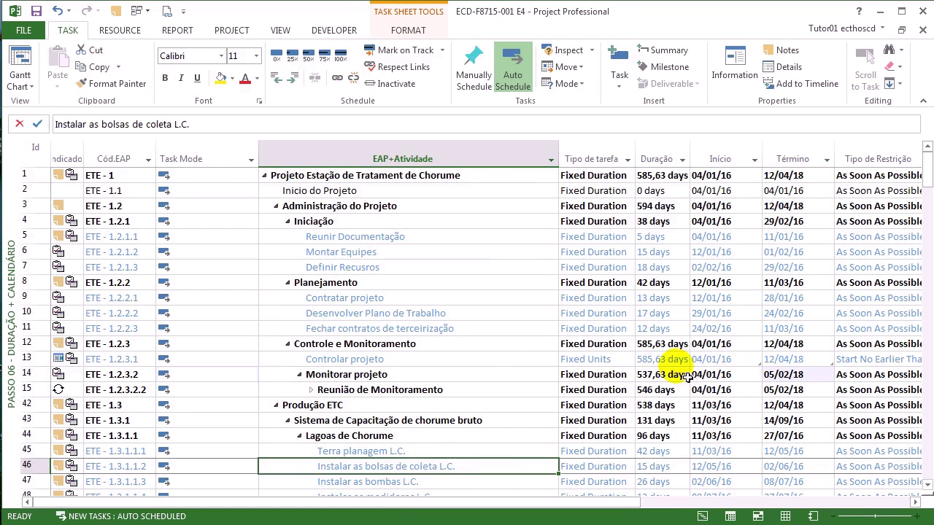
Compare the start, finish and duration of Controlar projeto with those of the whole project, postponing the LogMeIn update.
left_click(738, 359)
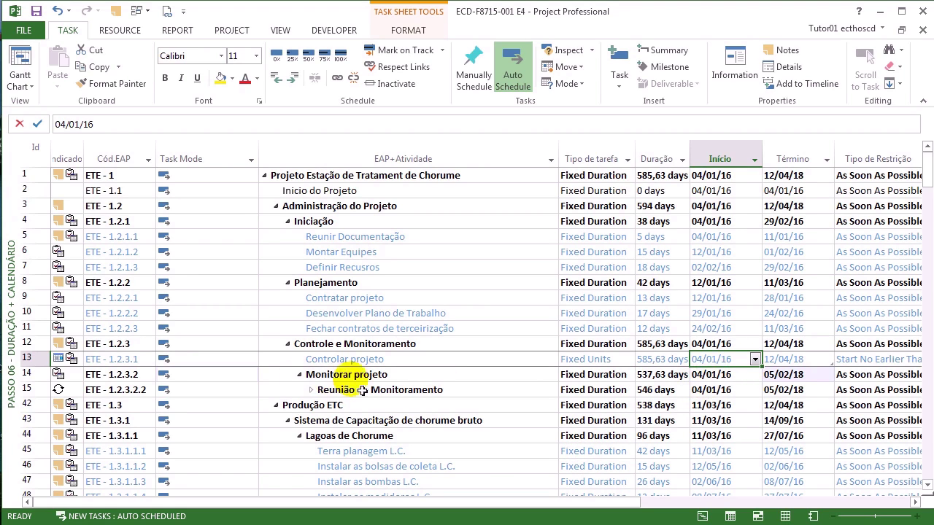
left_click(371, 359)
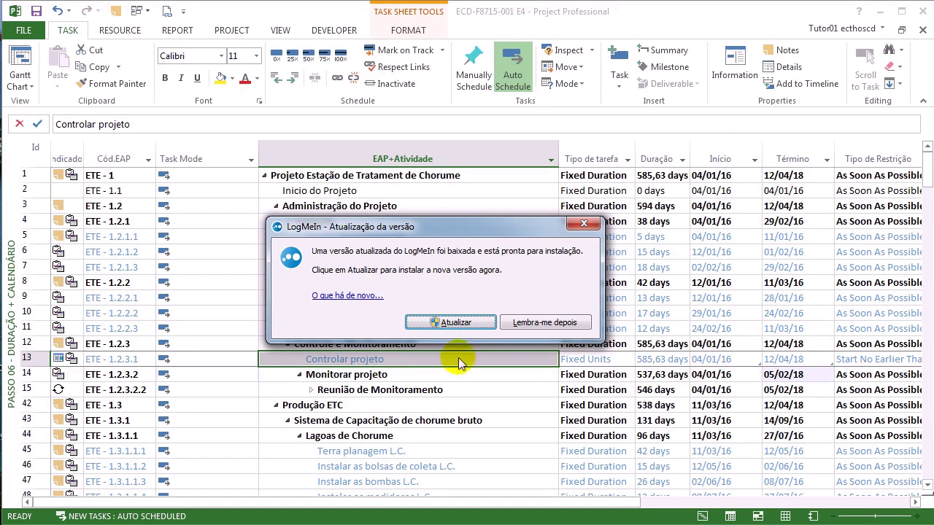
left_click(561, 330)
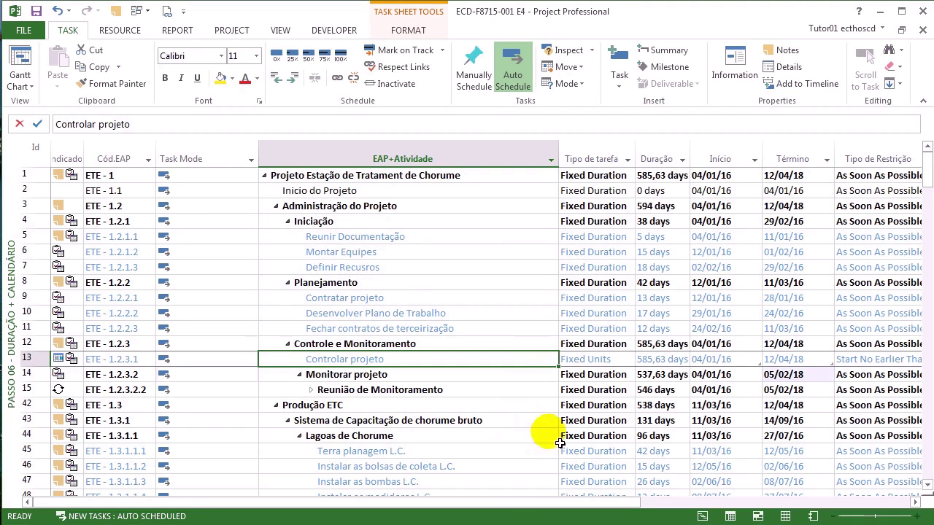
left_click(701, 361)
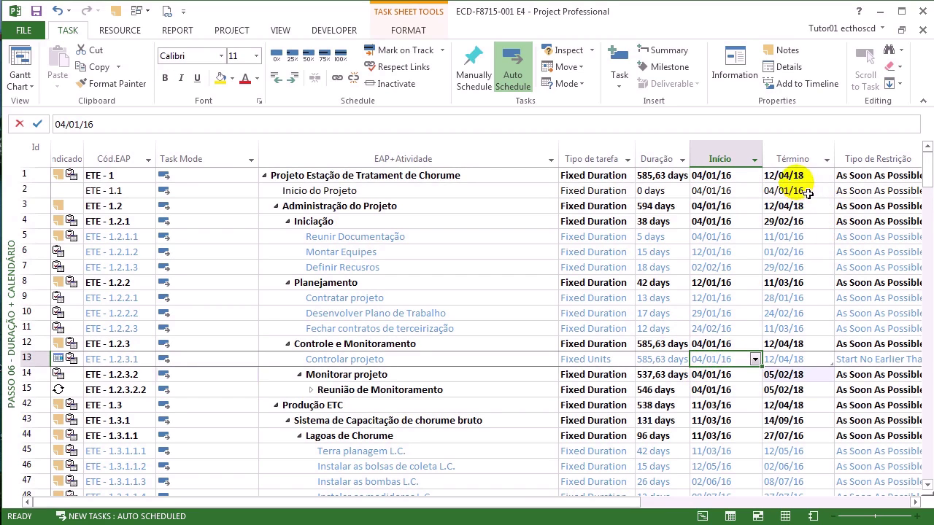
left_click(787, 176)
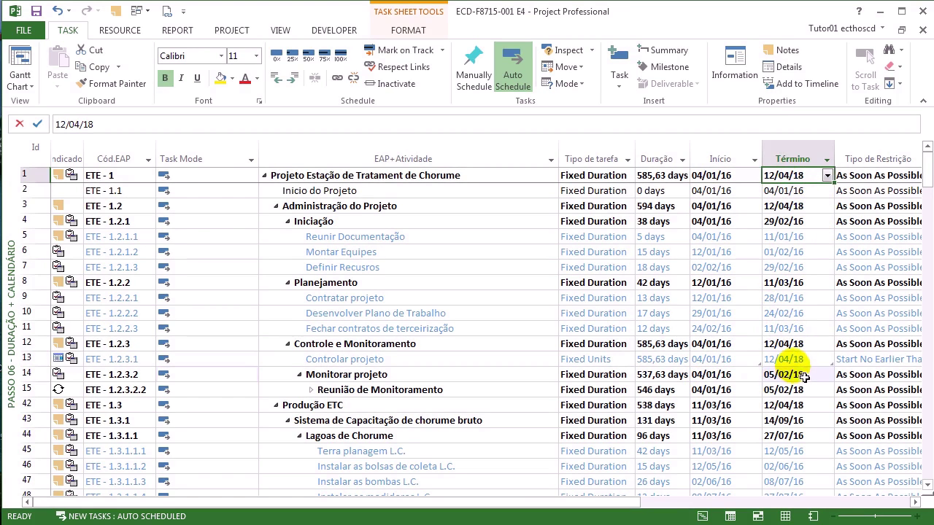
left_click(786, 359)
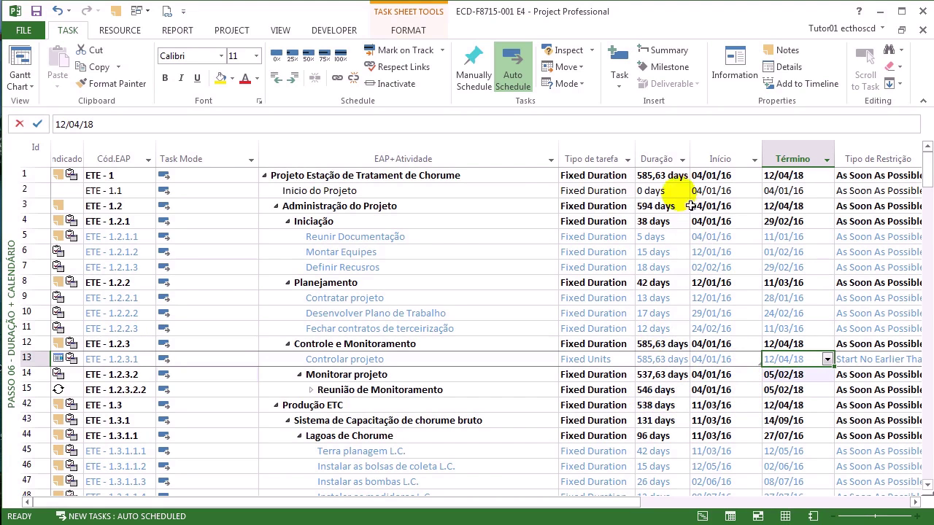
left_click(668, 175)
left_click(653, 359)
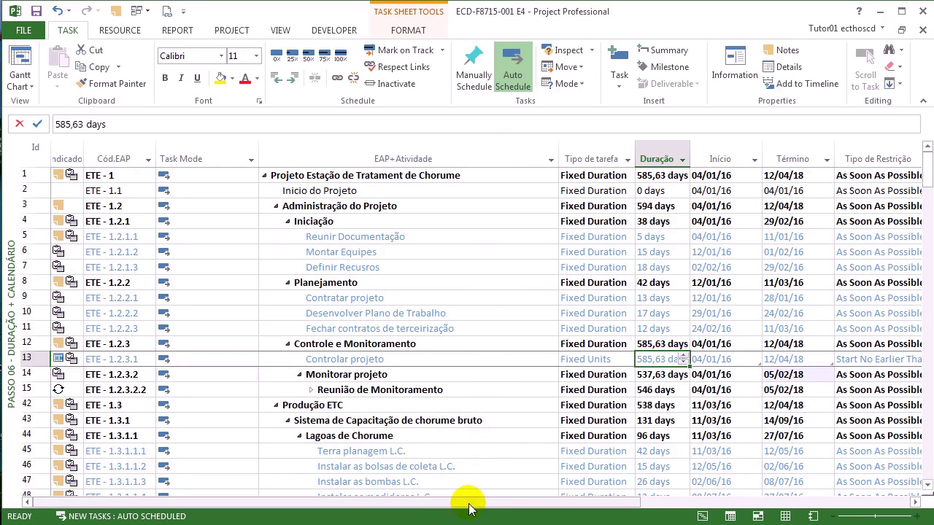
Check the Data de Restrição of Controlar projeto and the Data limite of Terra planagem L.C.
left_click_drag(532, 502, 767, 496)
left_click(511, 285)
left_click(467, 359)
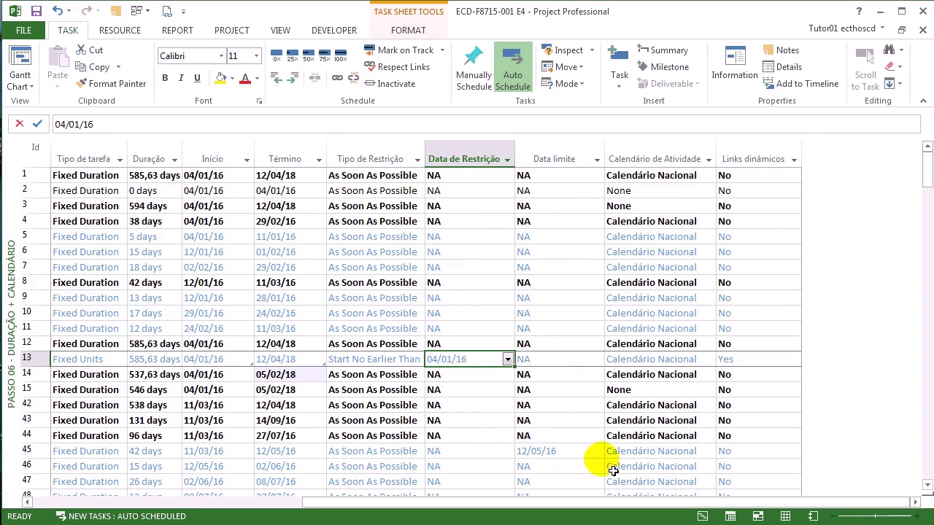
left_click(554, 451)
Return to the first columns of the task table and widen the Indicador column to fit its full heading.
scroll(596, 454, "left", 10)
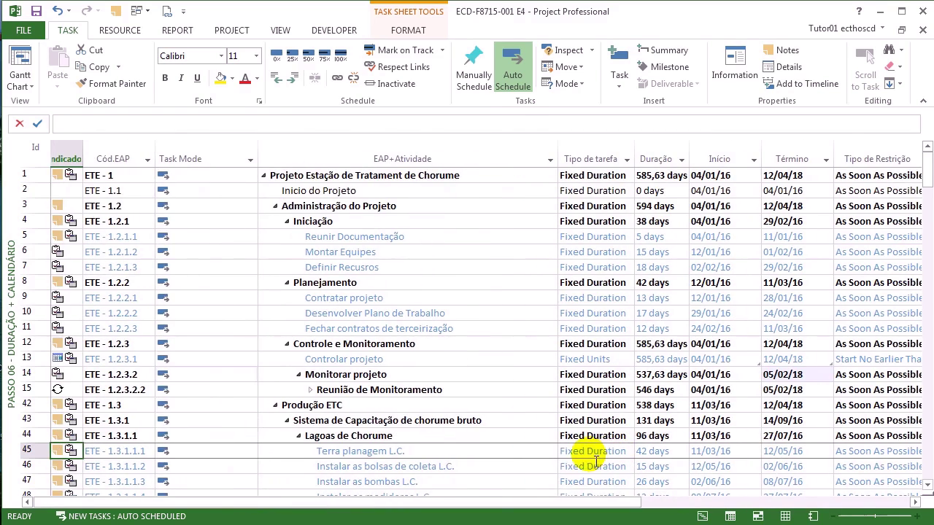
left_click(500, 458)
left_click_drag(83, 150, 107, 152)
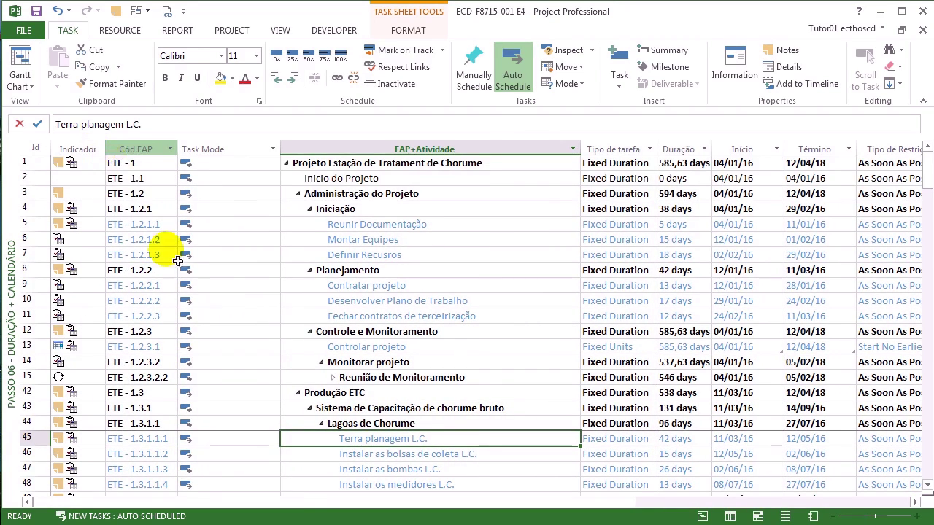
Go across the Terra planagem L.C. row to examine its Data limite value.
key("Right")
key("Right")
key("Right")
key("Right")
key("Right")
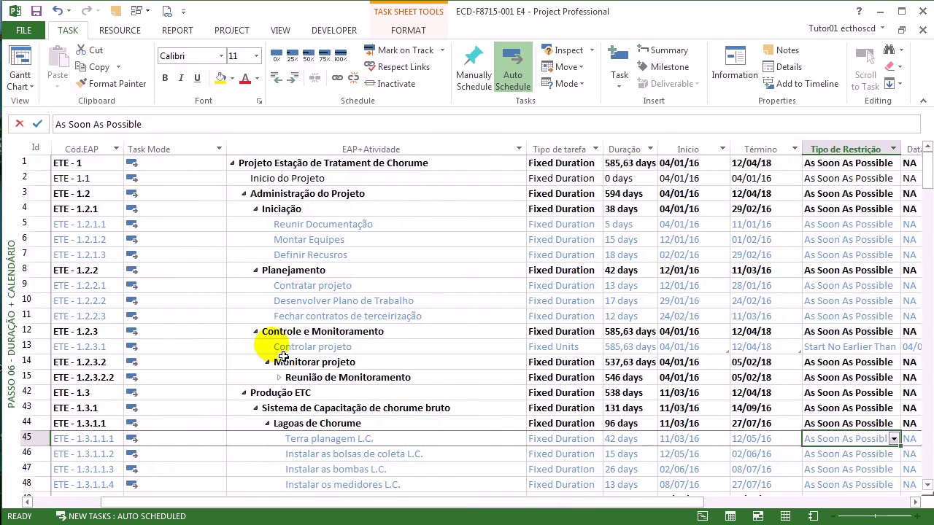
key("Right")
key("Right")
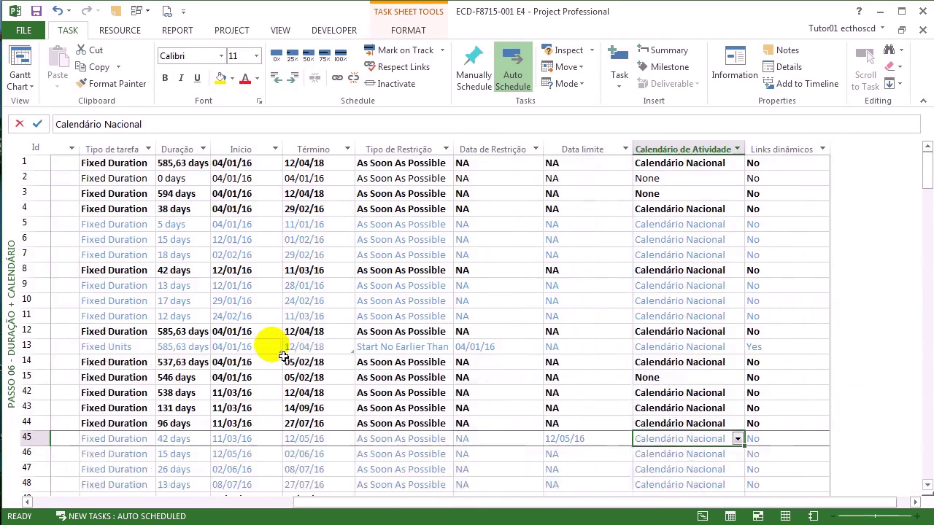
key("Left")
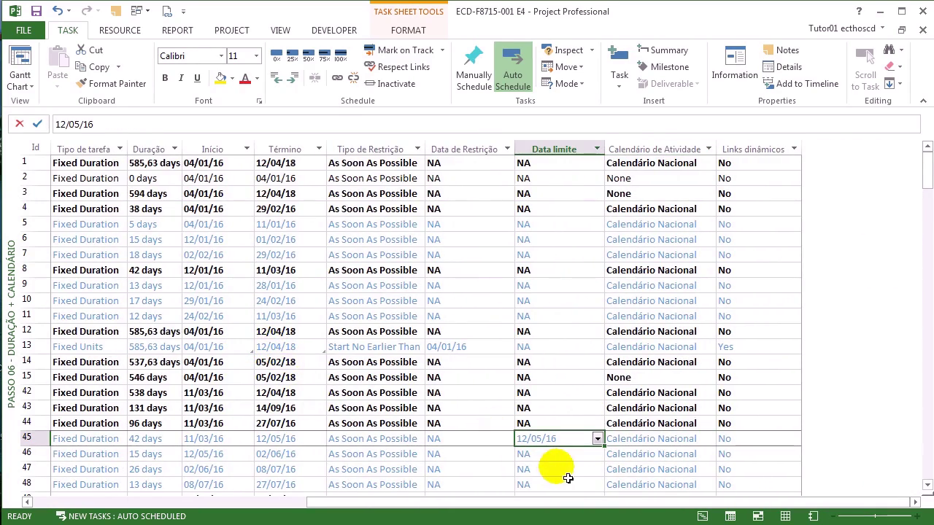
Check the Calendário de Atividade and Links dinâmicos of Terra planagem L.C., plus the Links dinâmicos of Controlar projeto.
key("Right")
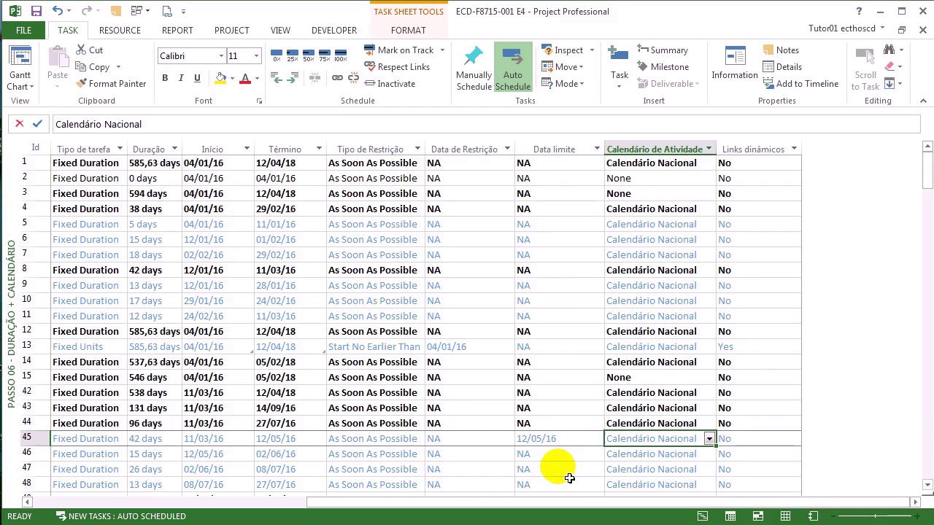
key("Right")
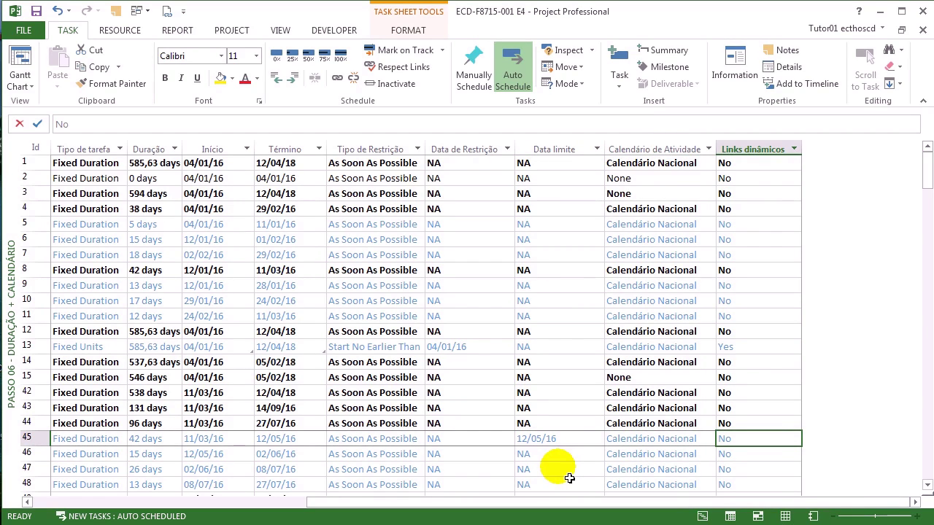
left_click(751, 348)
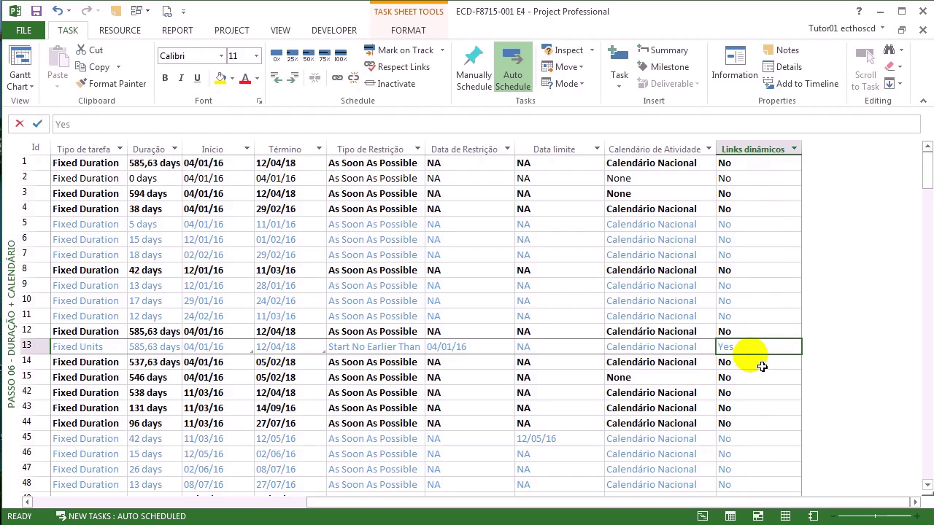
Go back along the Controlar projeto row to its name in the EAP+Atividade column.
key("Left")
key("Left")
key("Left")
key("Left")
key("Left")
key("Left")
key("Left")
key("Left")
key("Left")
key("Left")
key("Left")
key("Left")
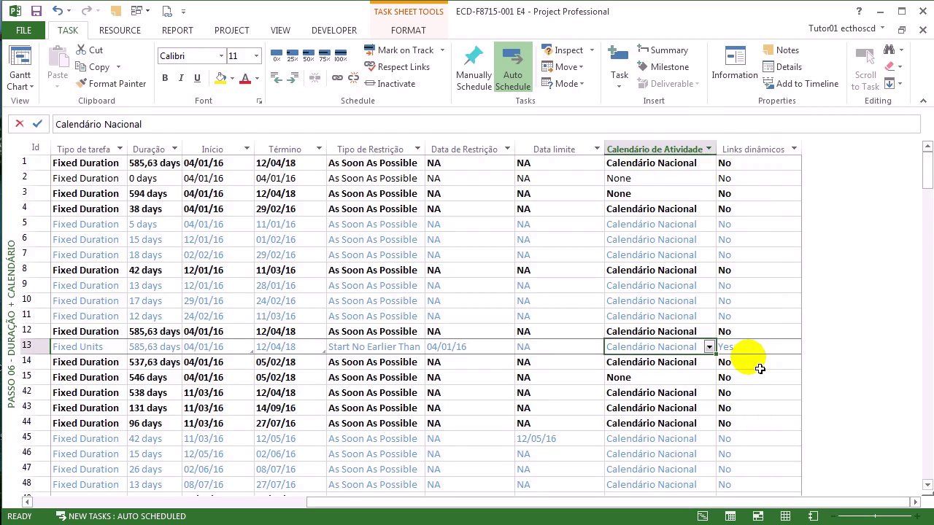
left_click(552, 363)
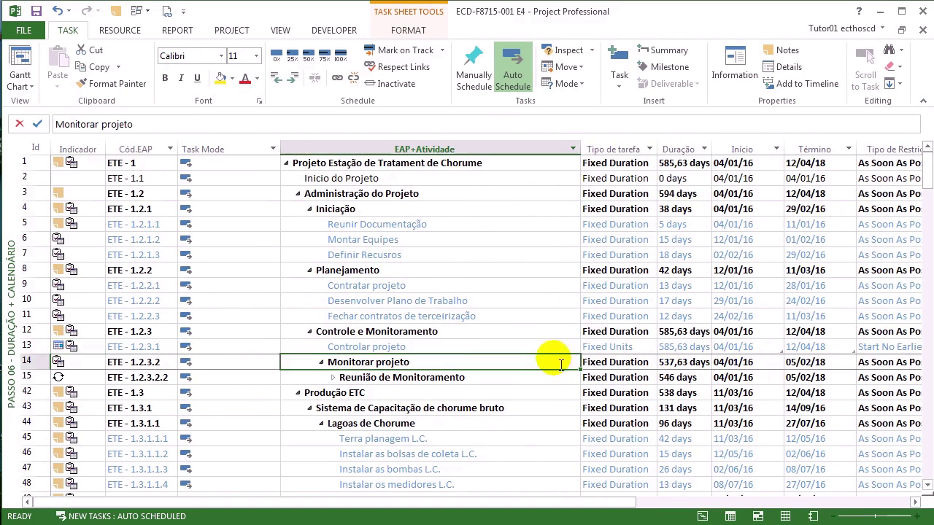
key("Up")
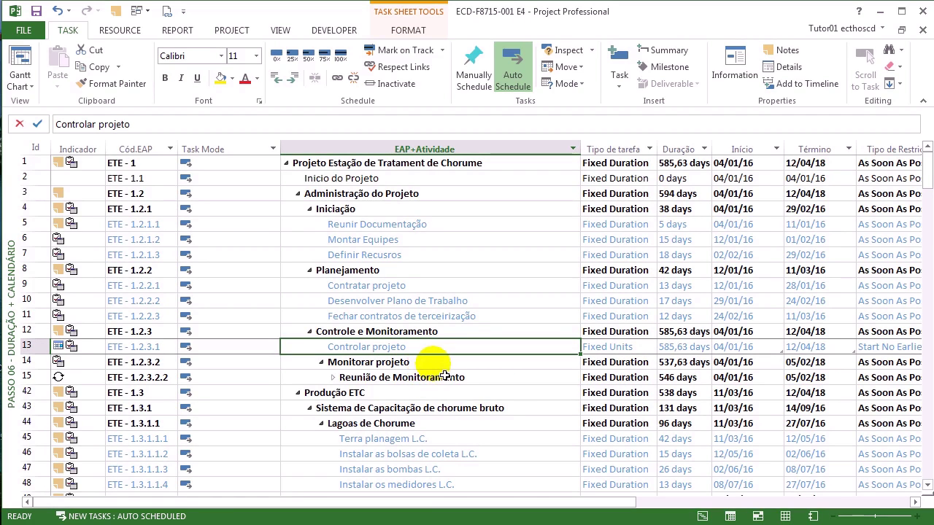
Review the tasks from Monitorar projeto and Produção ETC down to the Sistema de carbonatação, and return to the Iniciação tasks.
scroll(443, 385, "down", 1)
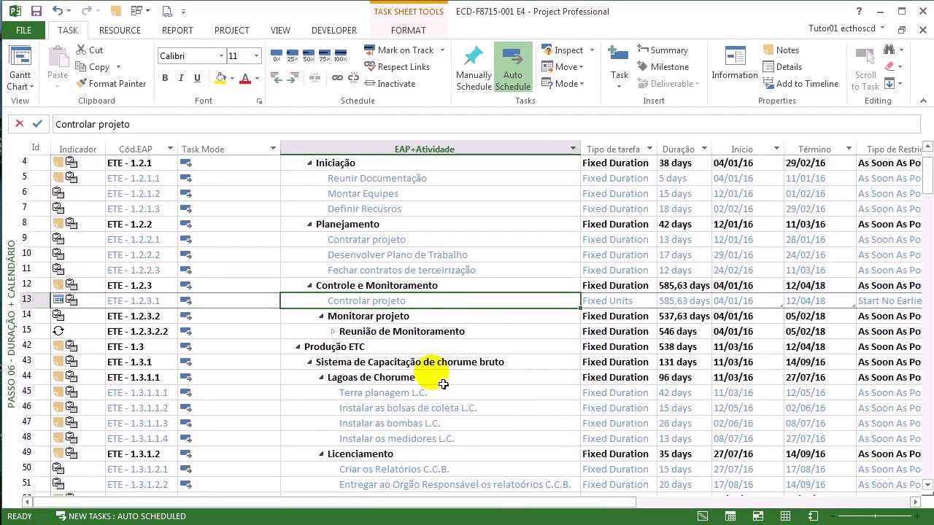
scroll(443, 384, "down", 1)
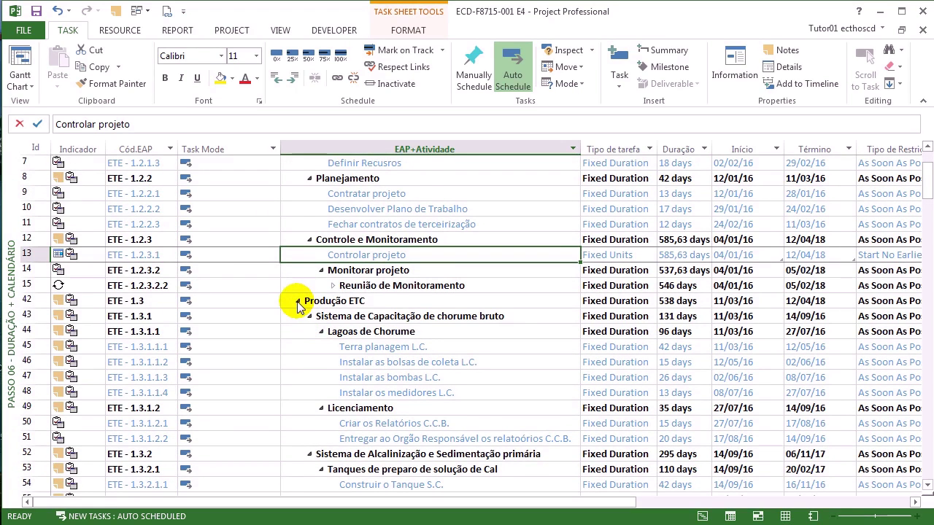
left_click(325, 301)
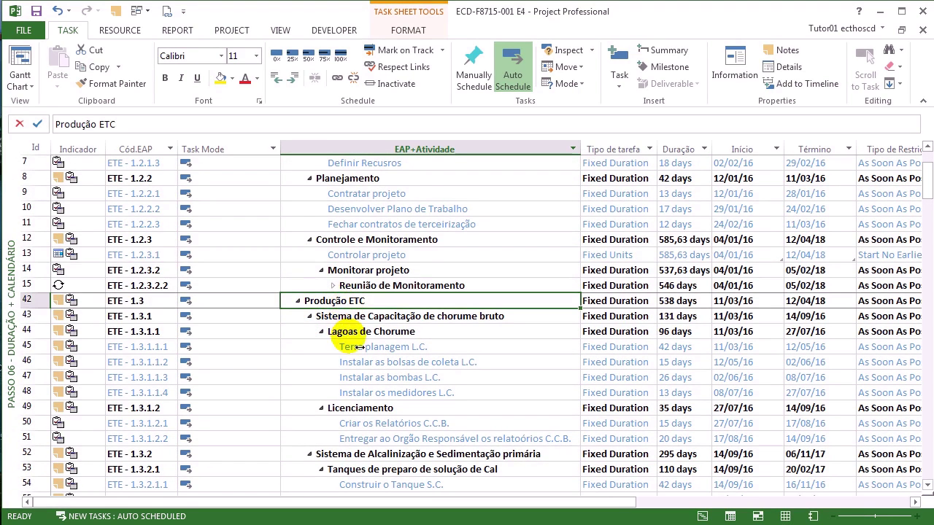
left_click(376, 273)
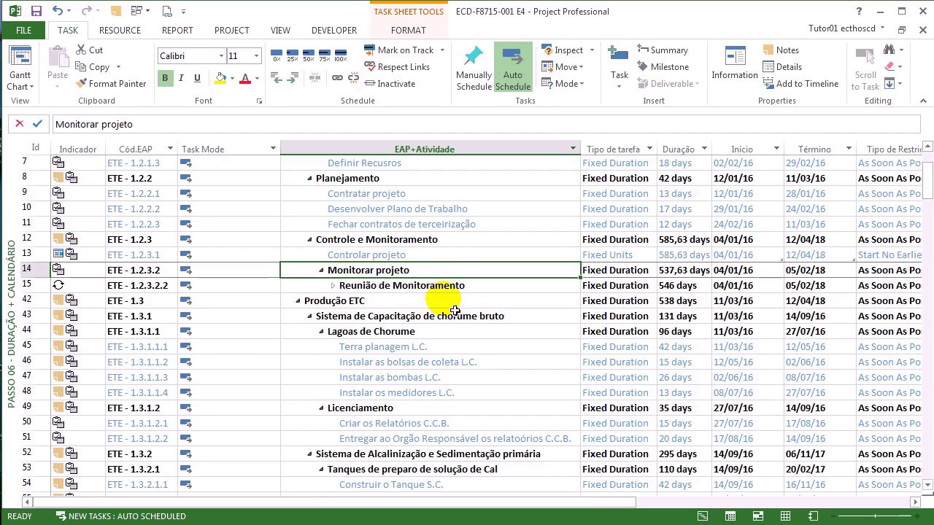
left_click(336, 301)
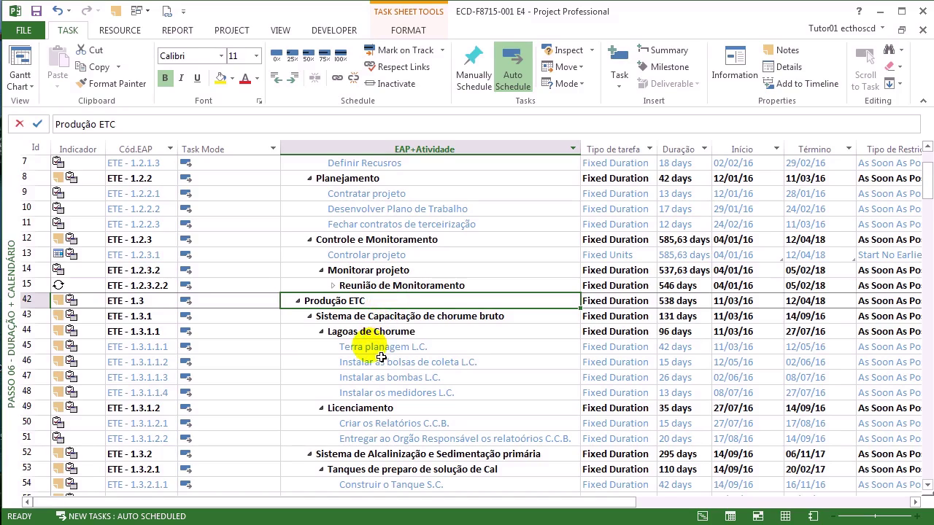
left_click(371, 347)
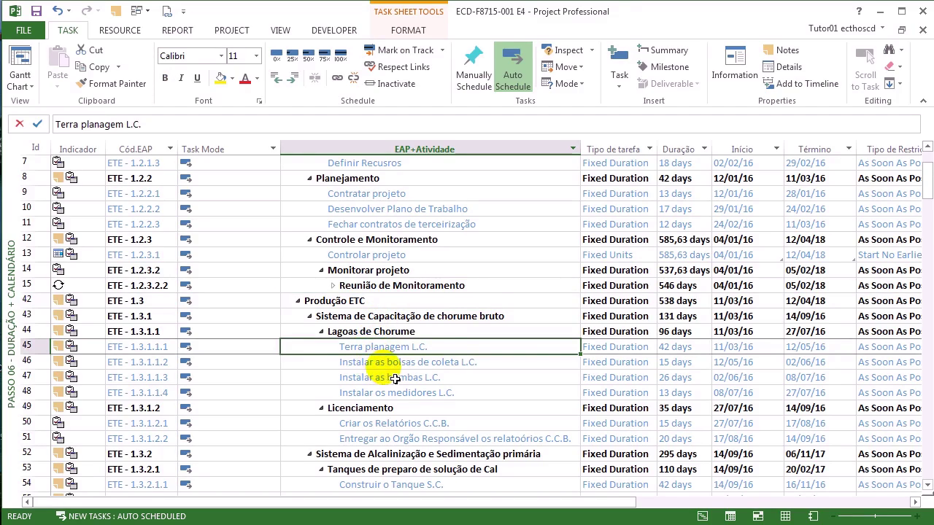
scroll(395, 378, "down", 7)
scroll(395, 379, "down", 3)
left_click(372, 317)
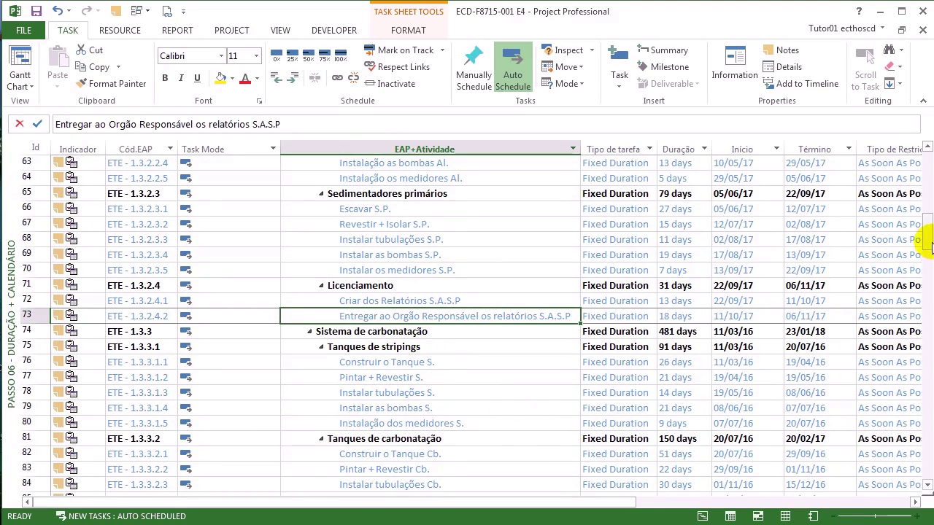
left_click_drag(926, 234, 925, 164)
left_click(246, 268)
left_click(343, 240)
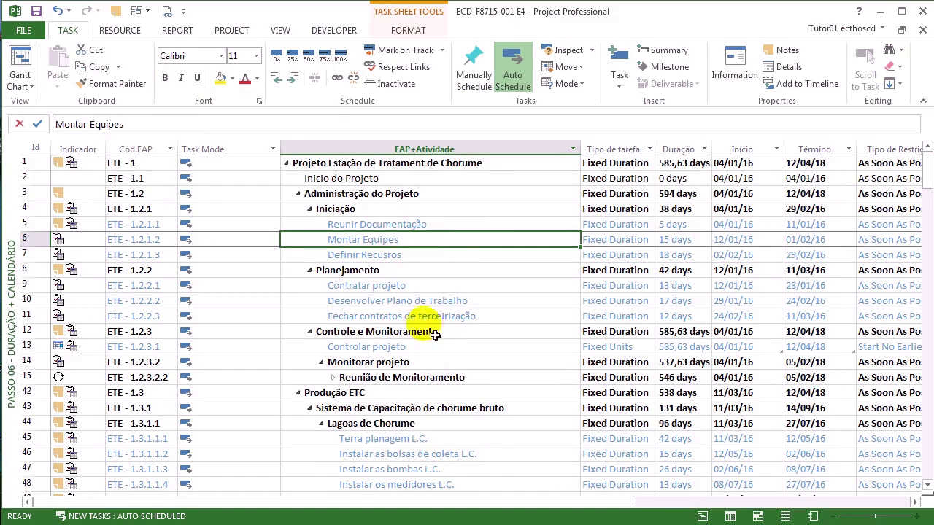
Apply Auto Schedule to all tasks in the table and select the project summary task.
left_click(33, 149)
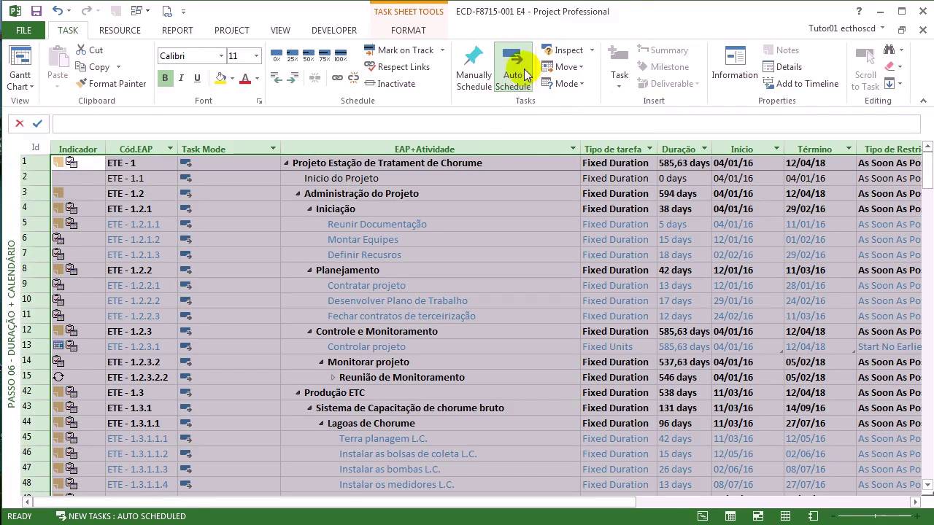
left_click(511, 89)
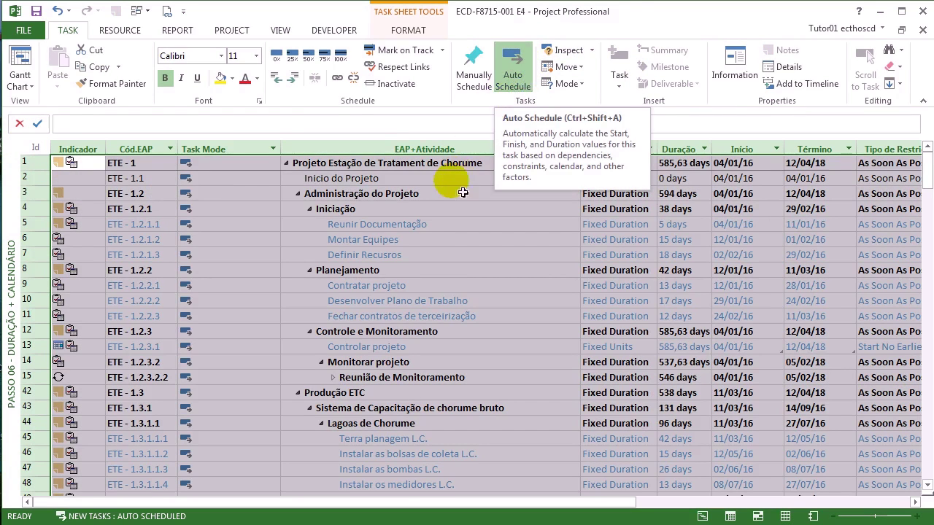
left_click(357, 163)
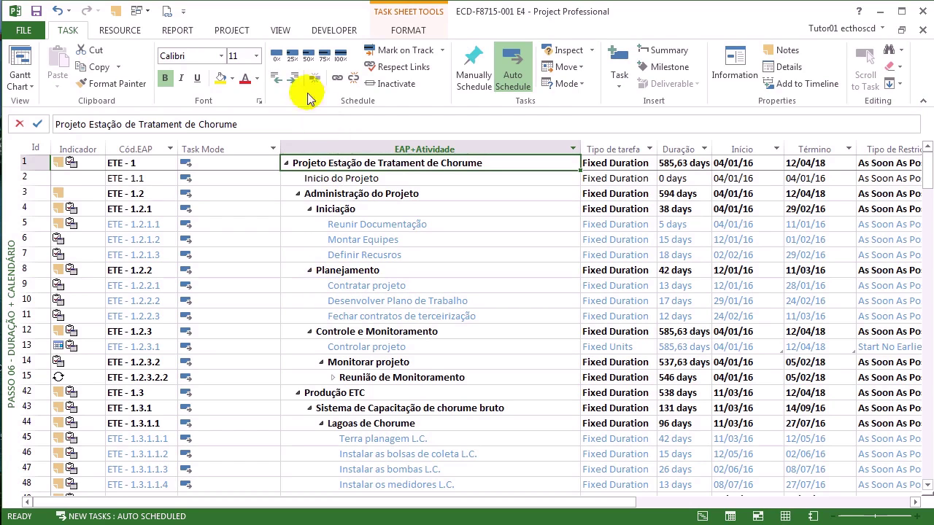
Open the working time settings and show the exceptions of the Calendário Nacional calendar.
left_click(275, 30)
left_click(246, 31)
left_click(334, 77)
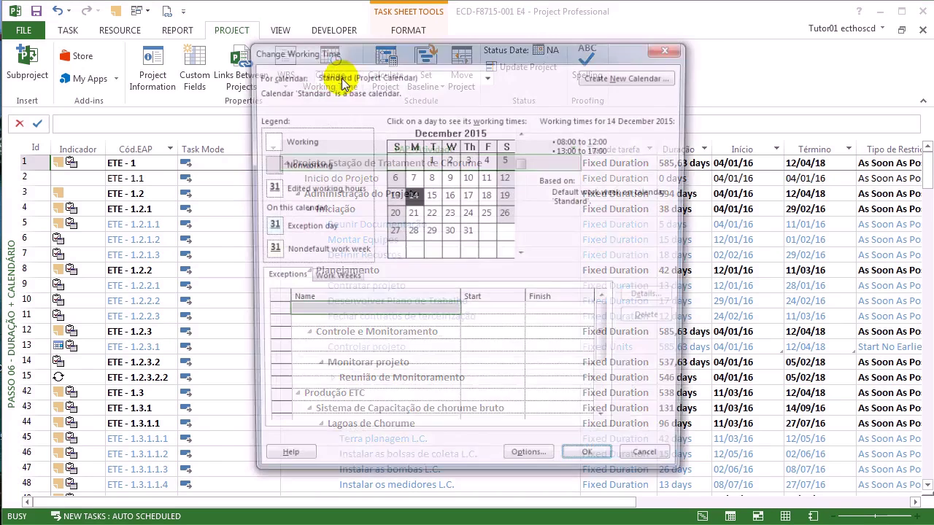
left_click(487, 75)
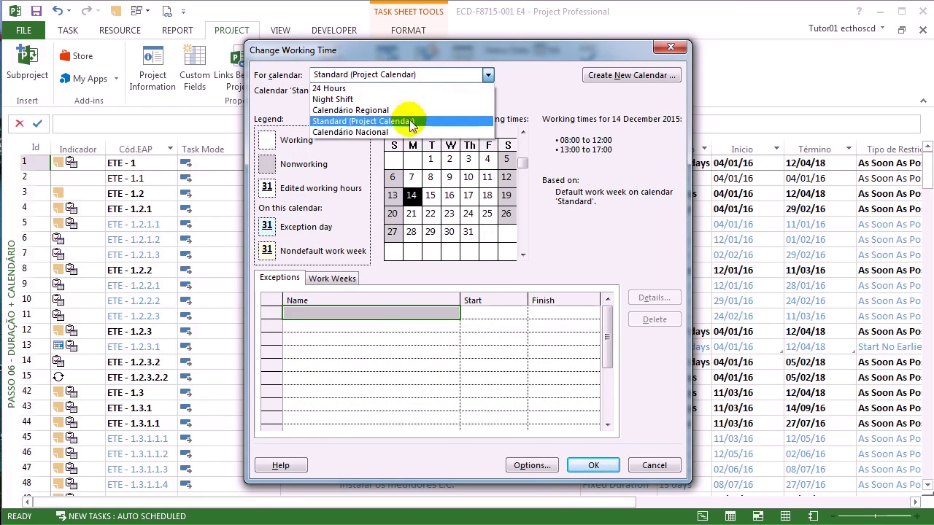
left_click(406, 132)
left_click(429, 316)
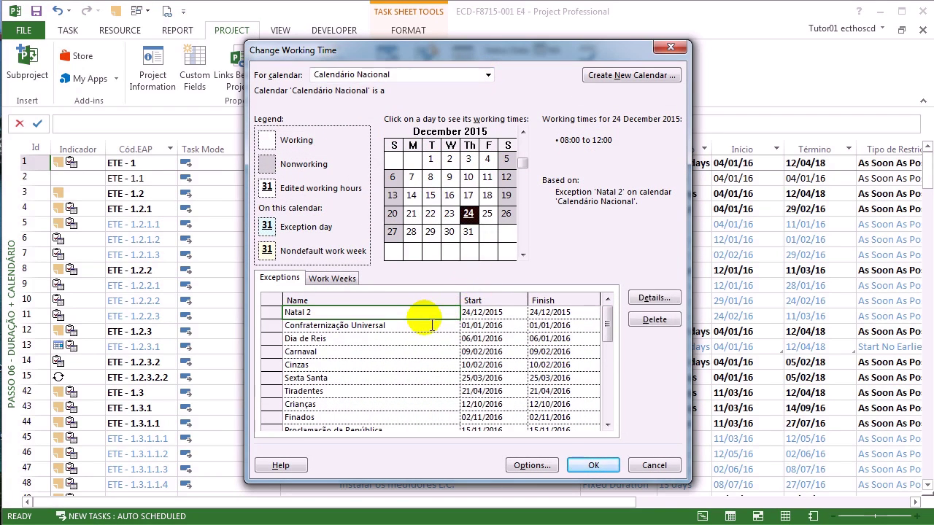
Go through the exceptions from Natal 2 to Cinzas and check the working time details of Cinzas.
key("Down")
key("Down")
key("Down")
key("Down")
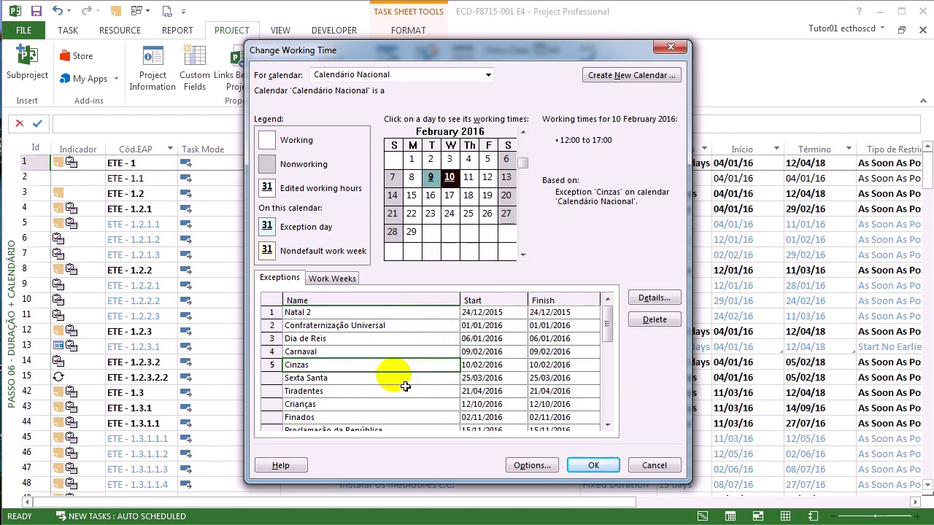
left_click(654, 299)
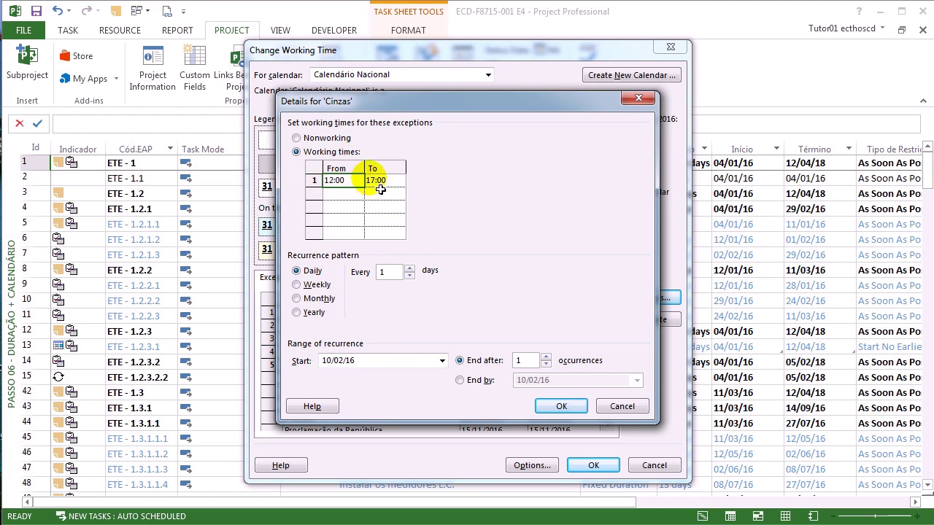
left_click(547, 406)
Examine the Natal exception at the end of the list, moving the dialog aside to uncover the task dates.
scroll(610, 348, "down", 2)
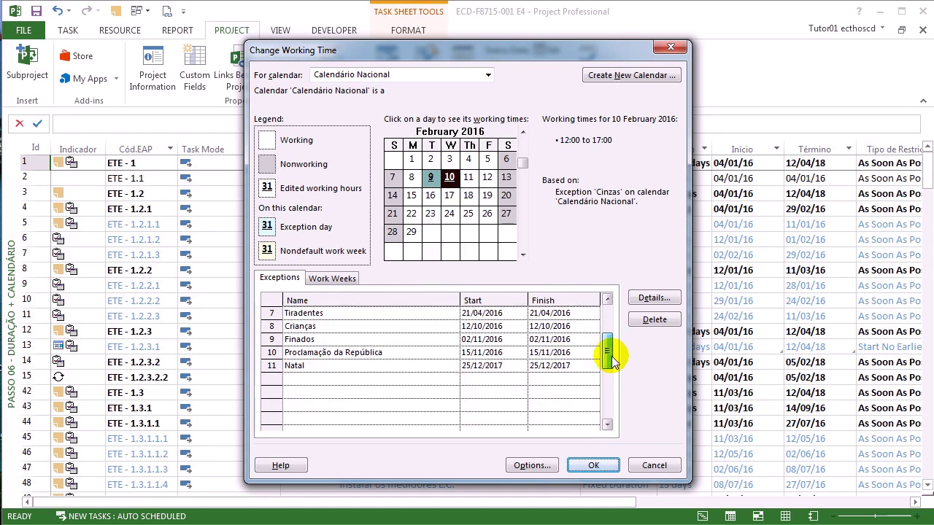
left_click(595, 365)
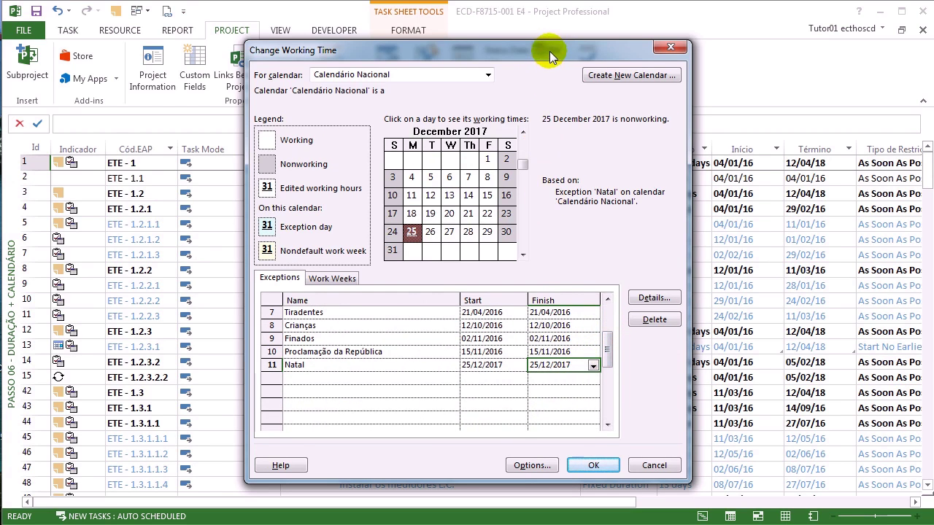
left_click_drag(550, 53, 414, 54)
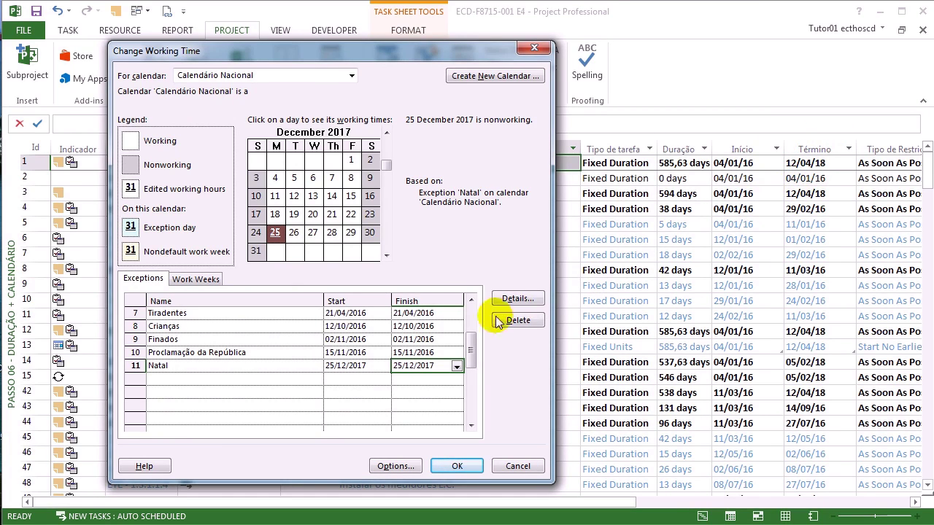
mouse_move(271, 374)
left_mouse_down()
mouse_move(473, 384)
mouse_move(467, 371)
left_mouse_up()
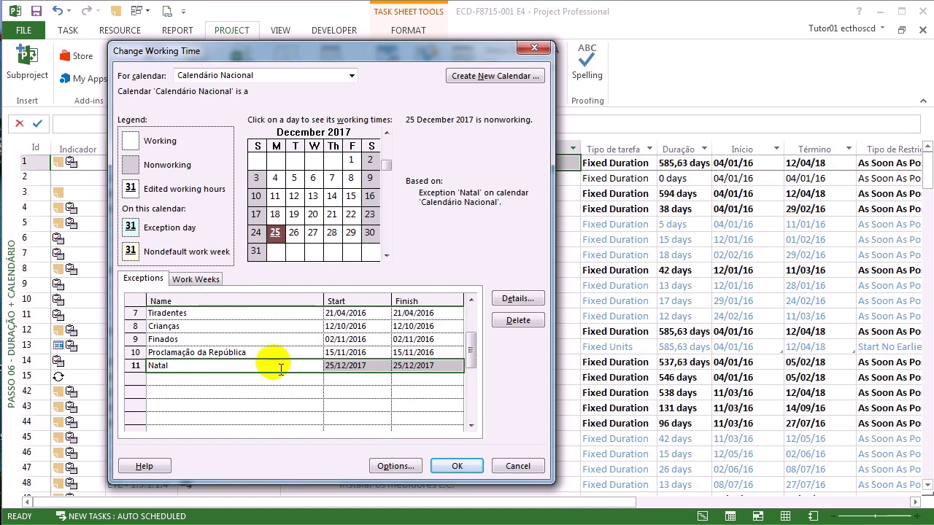
Add the exception Confraternização Universal on 01/01/2018 to Calendário Nacional and apply the calendar change.
left_click(245, 378)
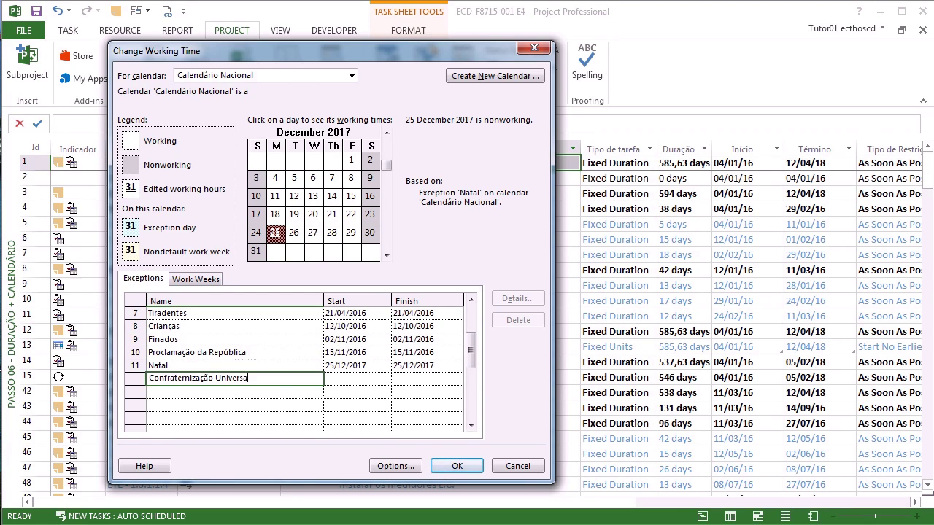
key("Return")
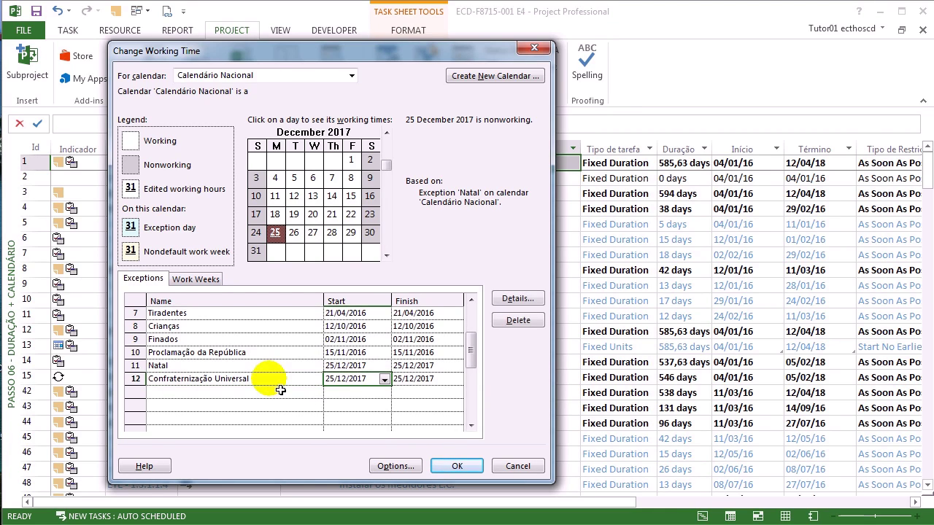
left_click(365, 378)
left_click(384, 379)
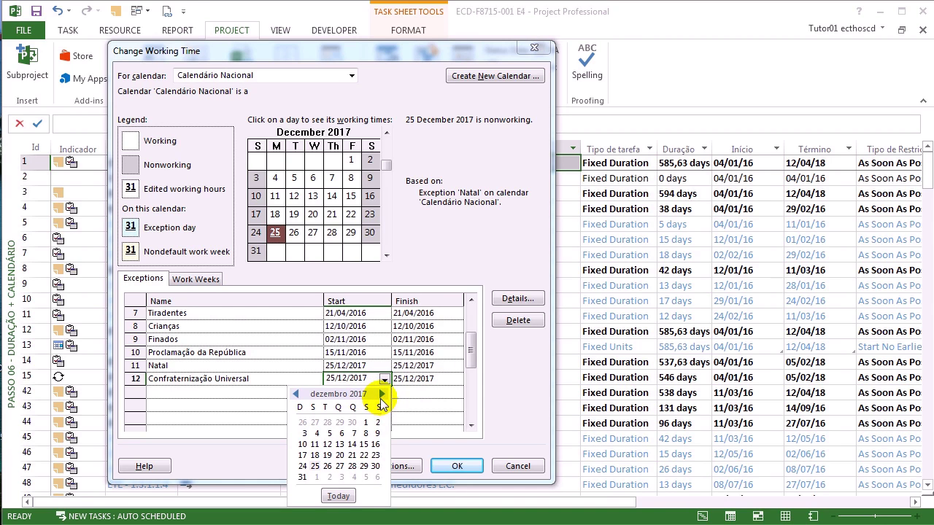
left_click(382, 394)
left_click(312, 422)
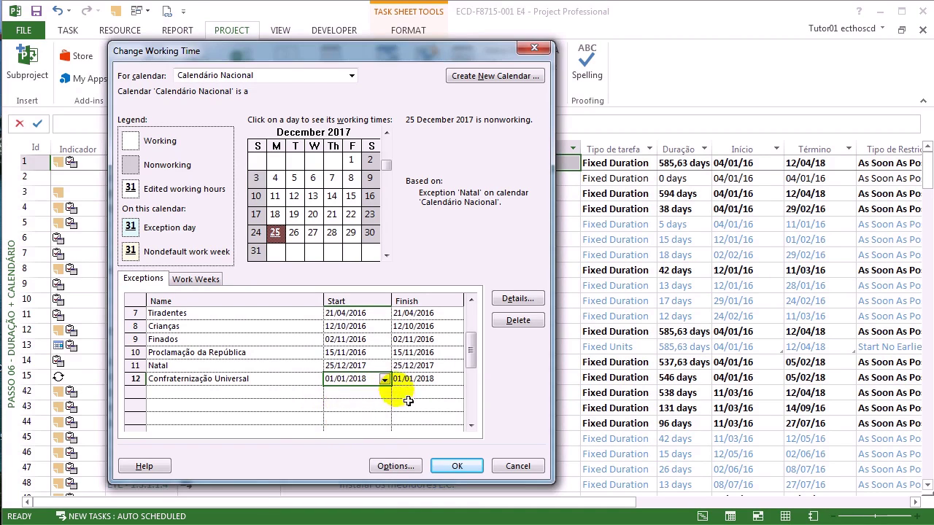
left_click(270, 392)
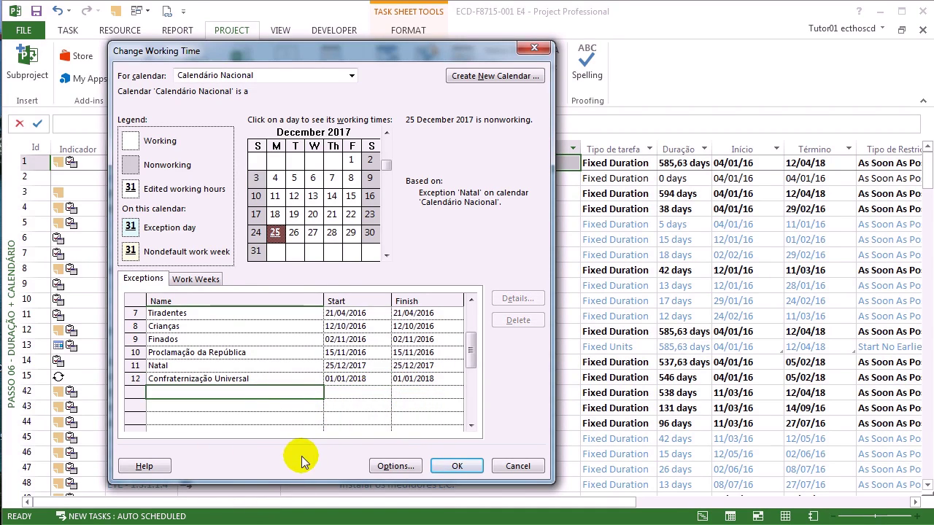
left_click(468, 470)
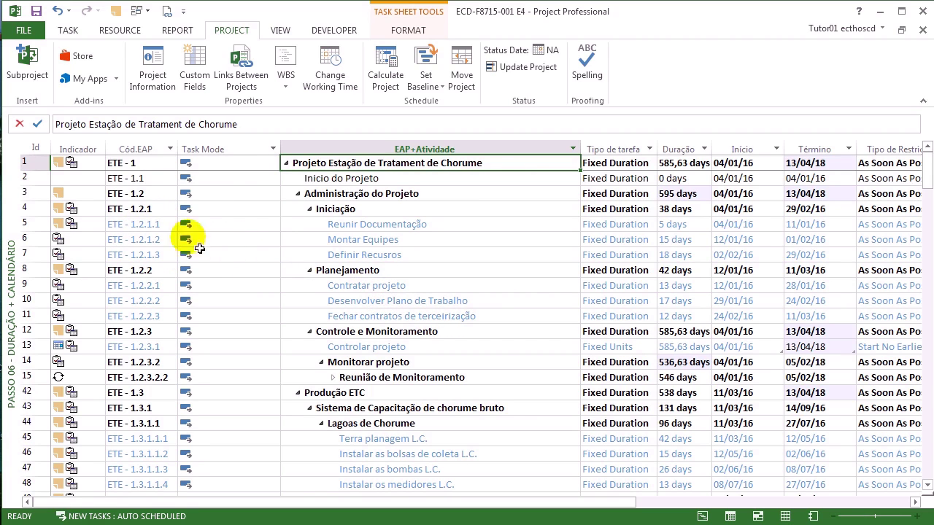
Switch to the Passo 07 - Cronograma do Projeto view.
right_click(8, 189)
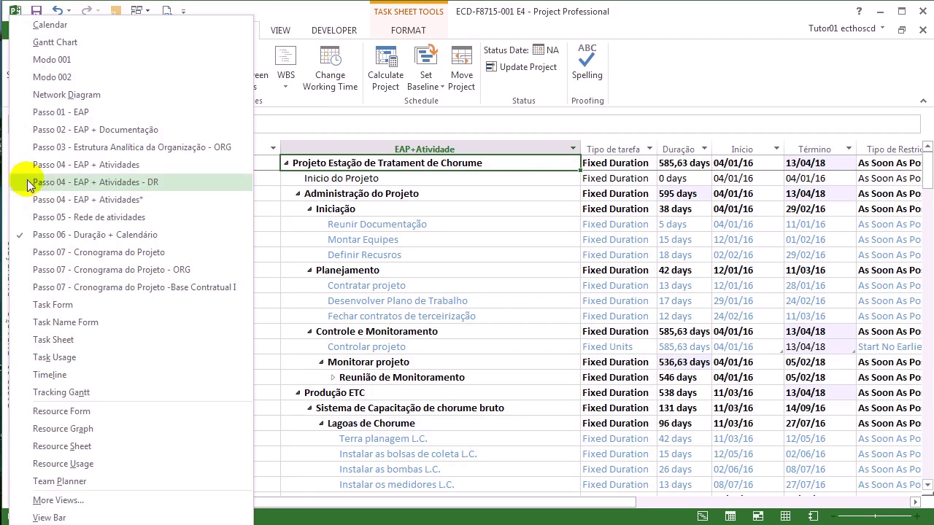
left_click(170, 253)
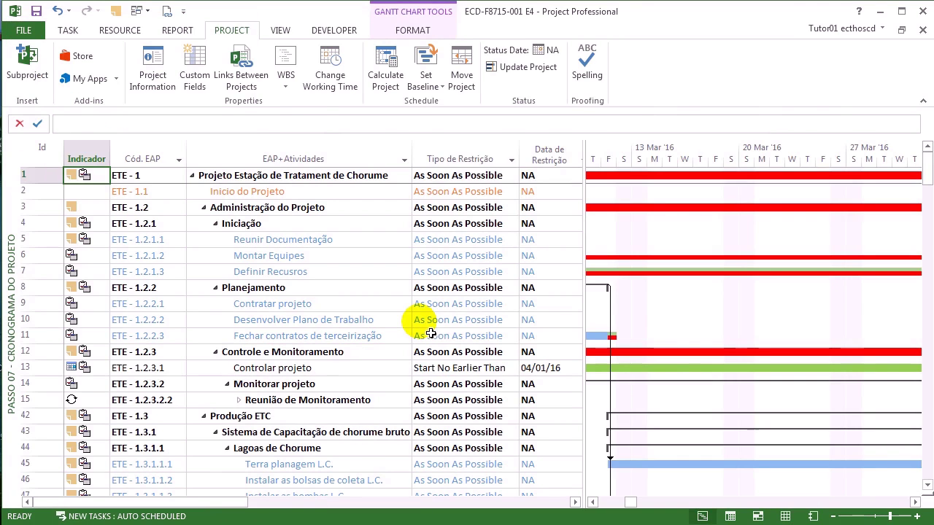
left_click(423, 322)
left_click(280, 30)
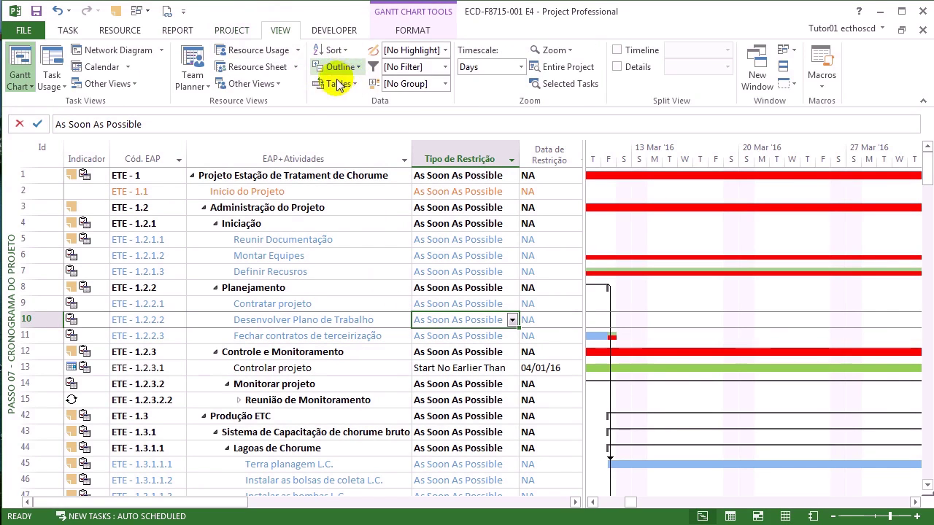
left_click(338, 83)
left_click(356, 350)
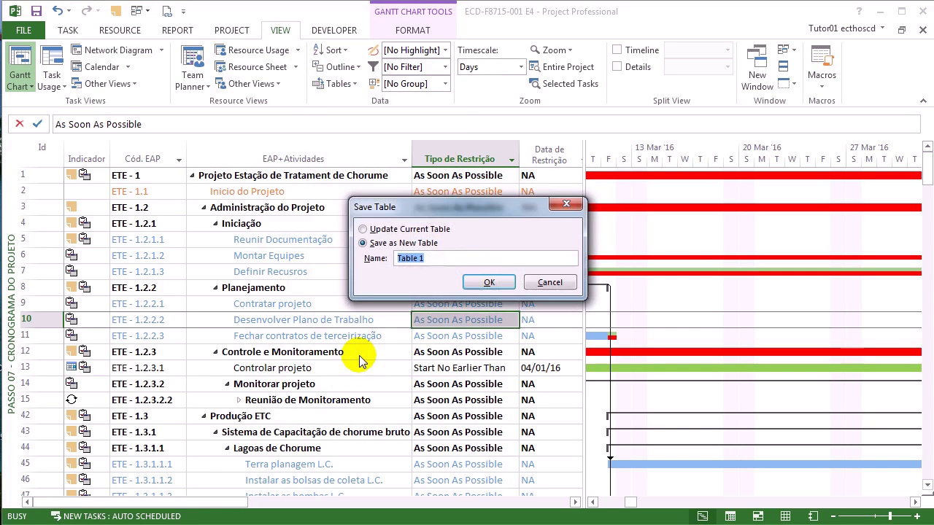
left_click(547, 290)
Look up the Passo 07 - Cronograma do Projeto and its ORG variant among the available task tables without applying either.
left_click(338, 83)
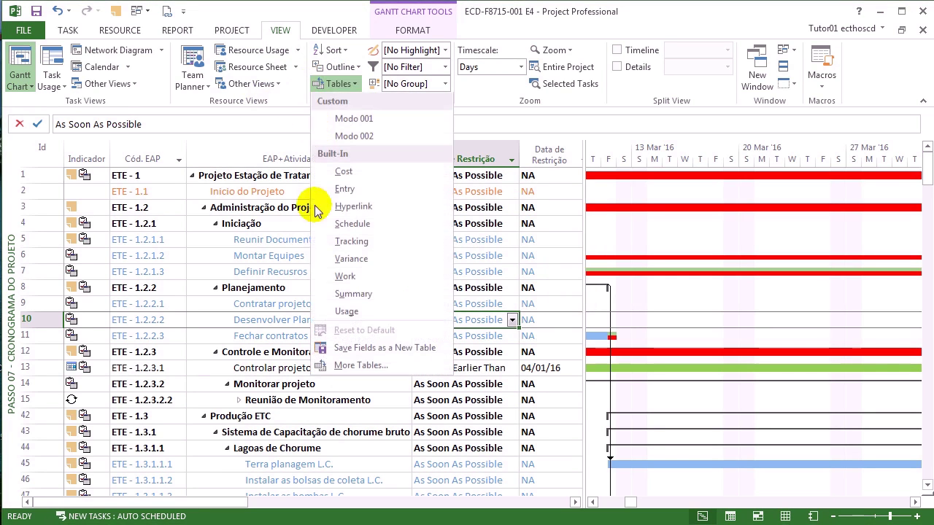
left_click(306, 368)
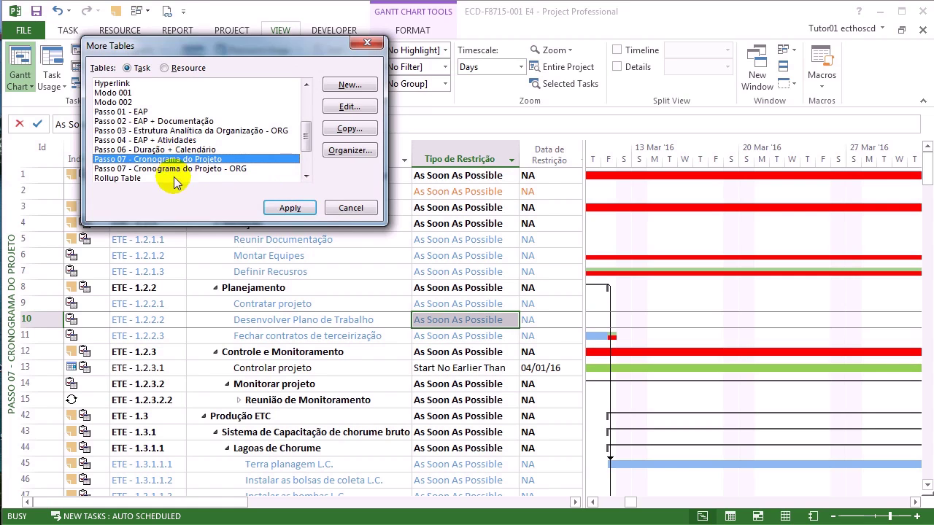
left_click(182, 168)
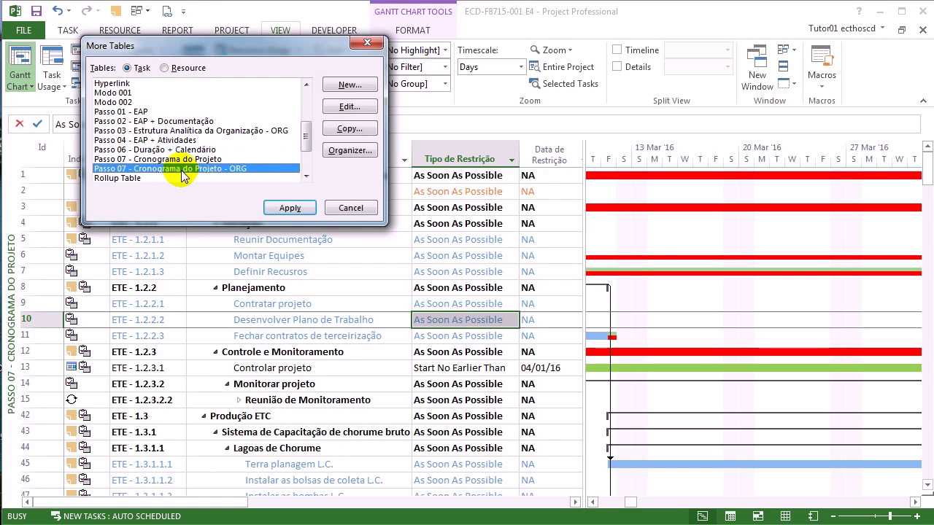
left_click(358, 212)
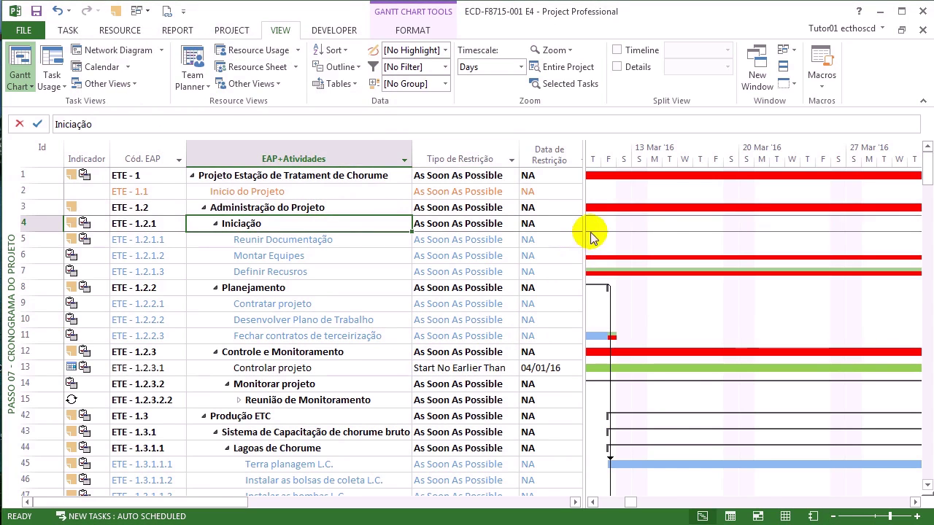
Shift the divider between table and Gantt chart both ways, leaving the table wide enough to show the columns through Término.
left_click_drag(587, 224, 836, 236)
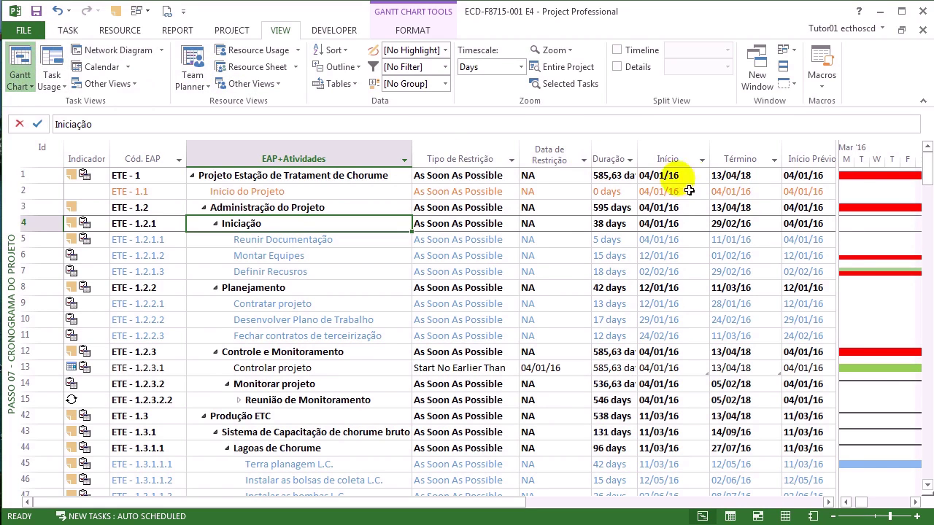
left_click_drag(835, 250, 151, 256)
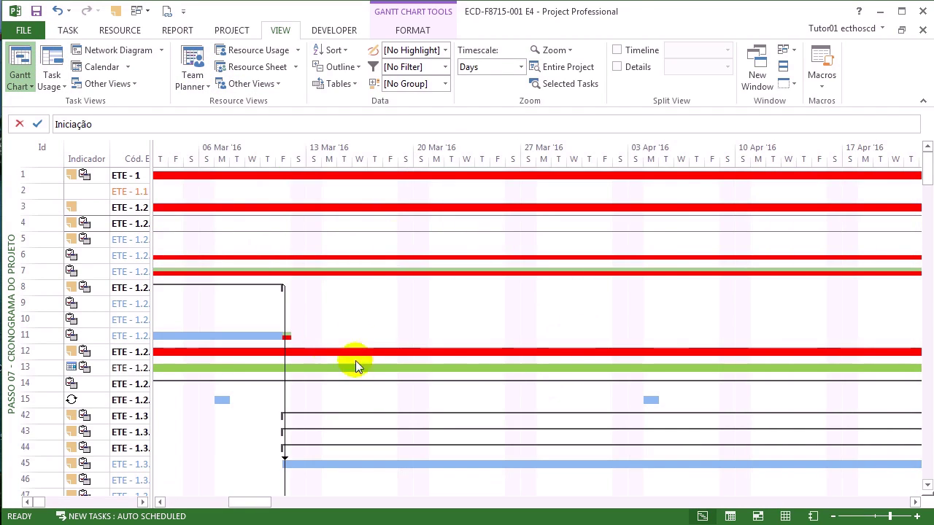
left_click_drag(159, 299, 771, 323)
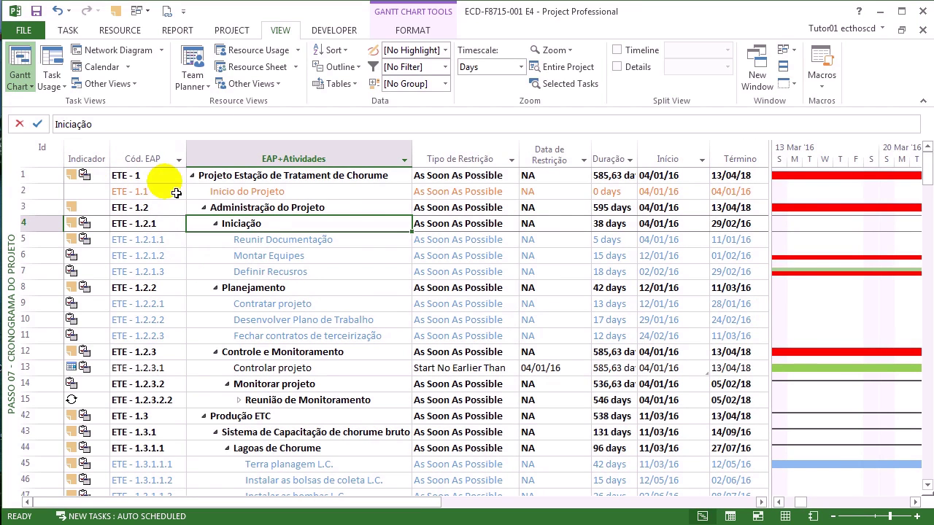
Examine the Cód. EAP, EAP+Atividades and Tipo de Restrição columns and the constraint types available for Fechar contratos de terceirização.
left_click(149, 163)
left_click(248, 271)
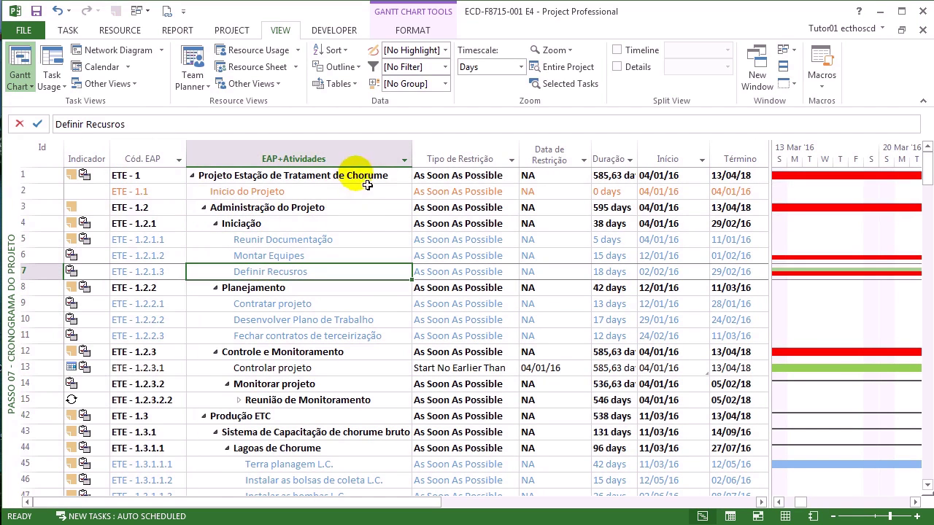
left_click(482, 224)
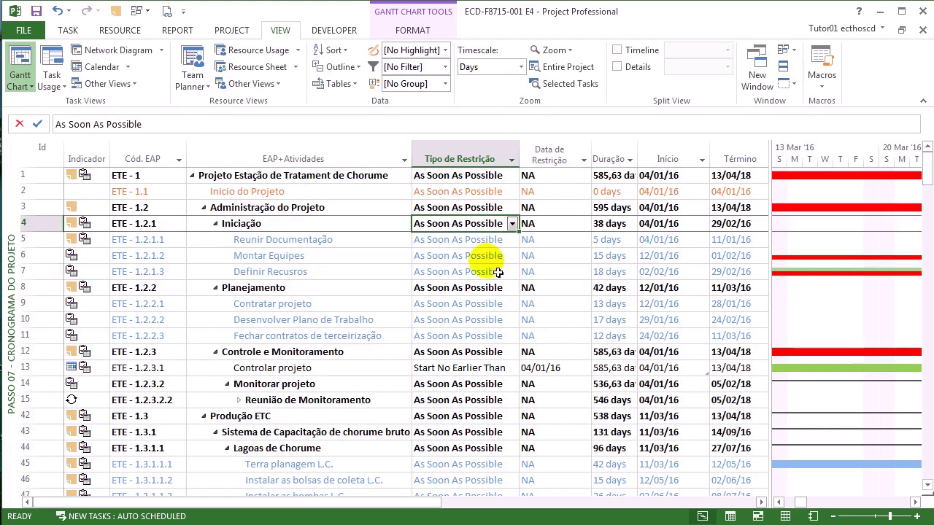
left_click(478, 340)
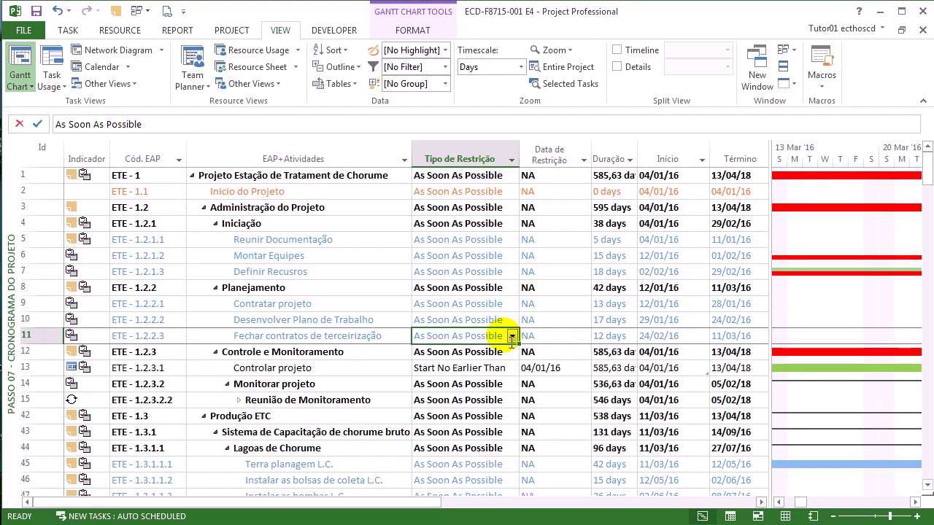
left_click(512, 336)
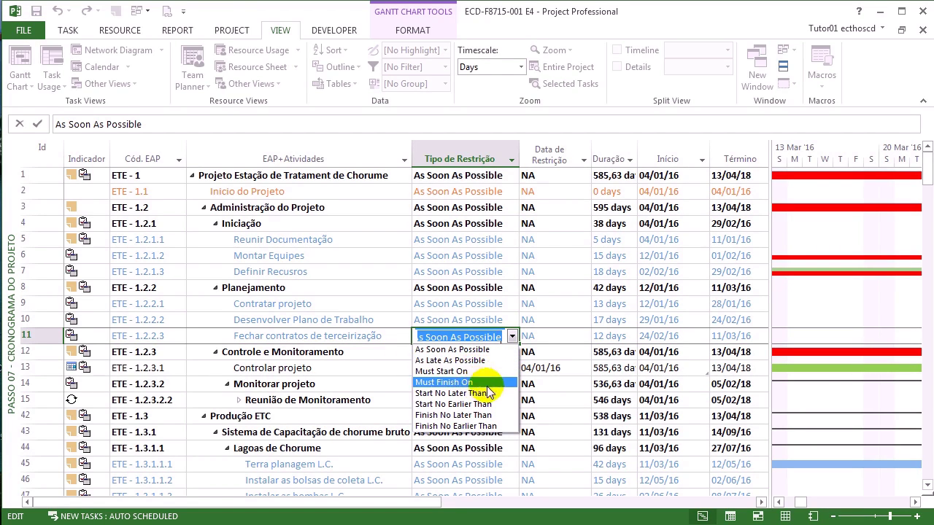
left_click(553, 373)
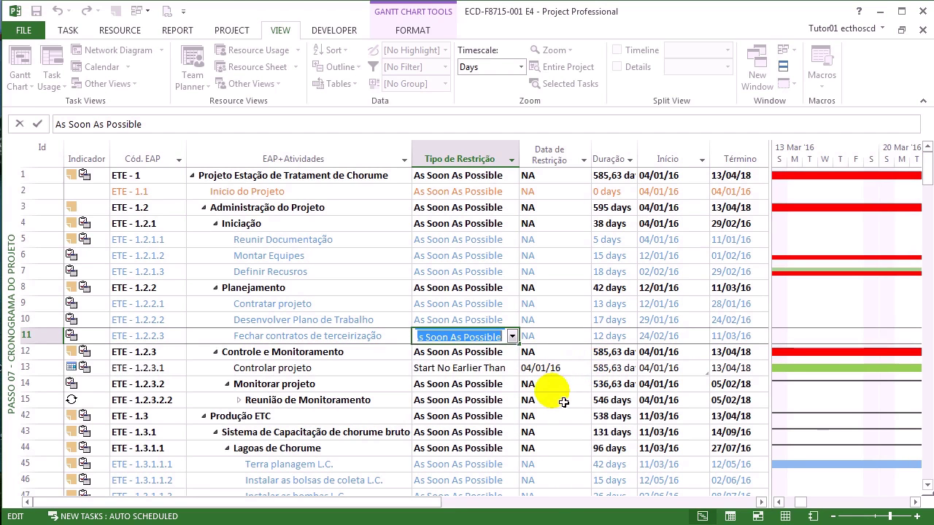
left_click(548, 386)
Review the Início, Término, Início Prévio and Início Tardio columns, comparing the early and late start of task 6.
left_click_drag(396, 500, 551, 493)
left_click(423, 370)
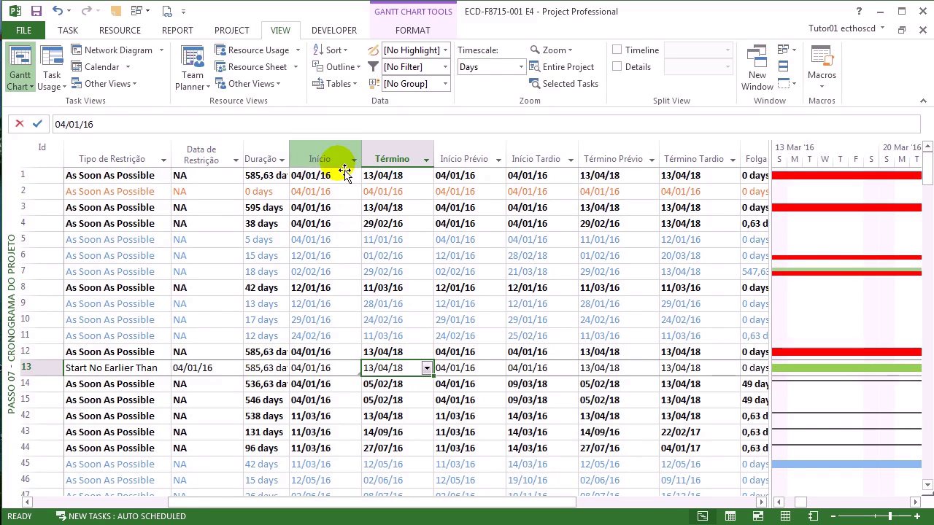
left_click(320, 159)
left_click(392, 159)
left_click(465, 158)
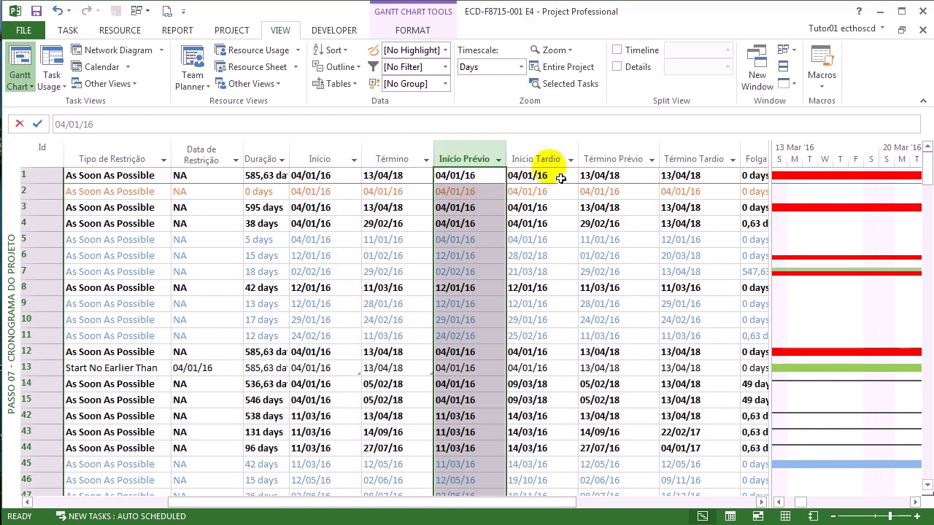
left_click(536, 158)
left_click(538, 257)
left_click(473, 257)
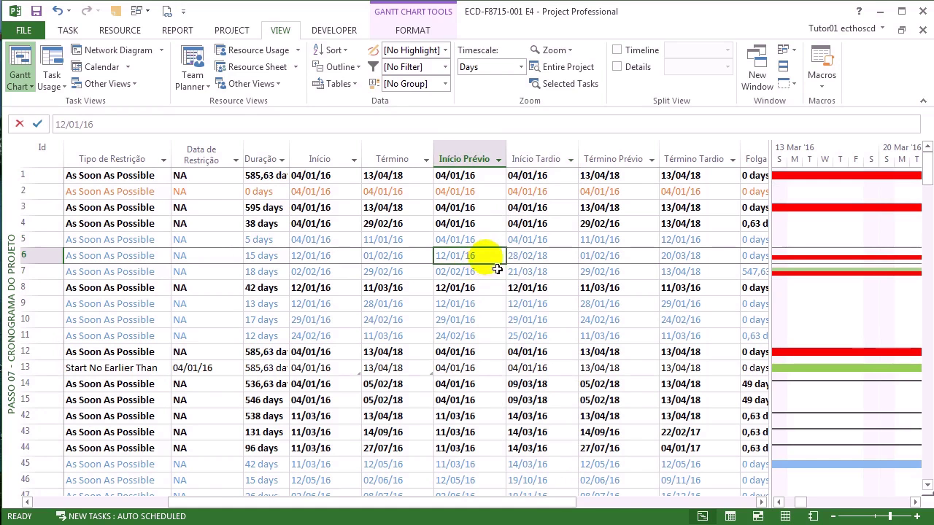
left_click(519, 257)
Review the Término Prévio and Término Tardio columns, checking the early finish of task 6 and the late finish of task 5.
left_click_drag(500, 506, 567, 498)
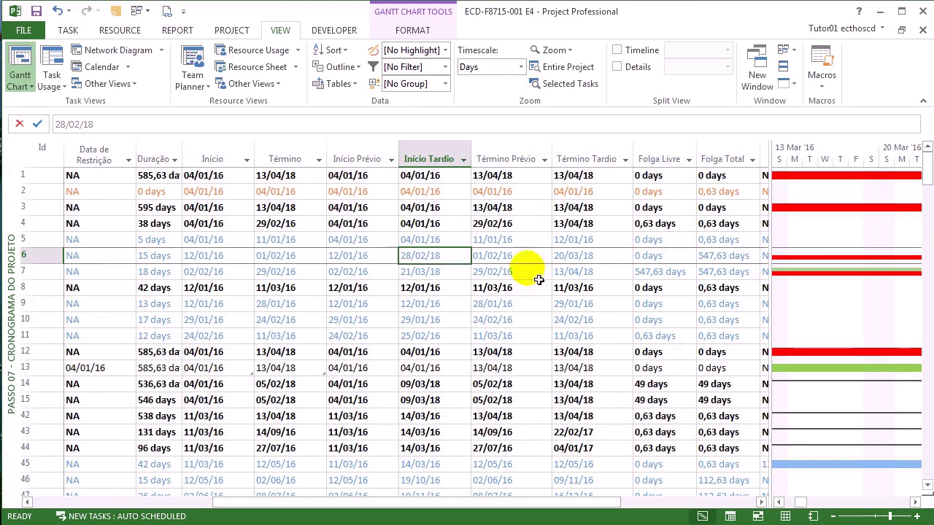
left_click(506, 159)
left_click(583, 159)
left_click(489, 255)
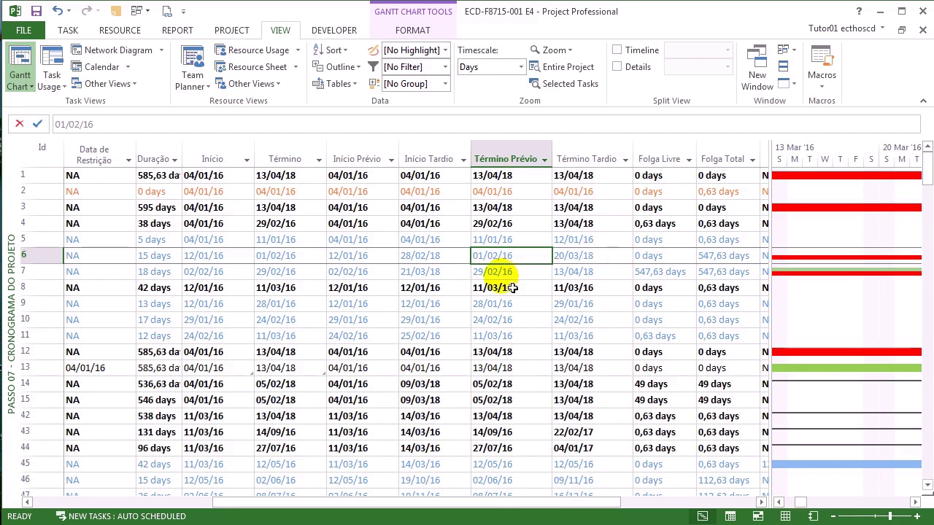
left_click(585, 241)
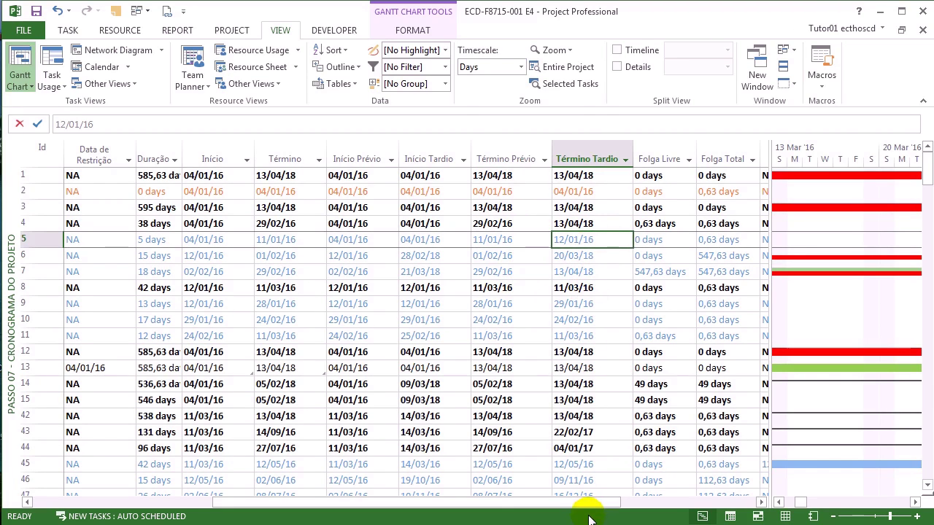
Examine the Folga Livre and Folga Total slack columns.
left_click_drag(597, 509, 687, 505)
left_click(557, 153)
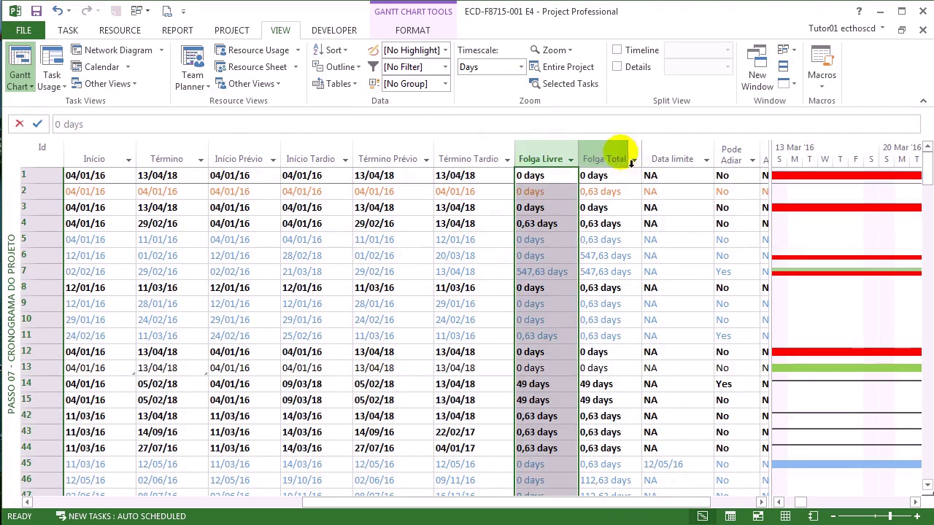
left_click(613, 155)
Check the Data limite column for task deadlines, including task 45, and look through the remaining rows.
left_click_drag(590, 502, 726, 504)
left_click(600, 305)
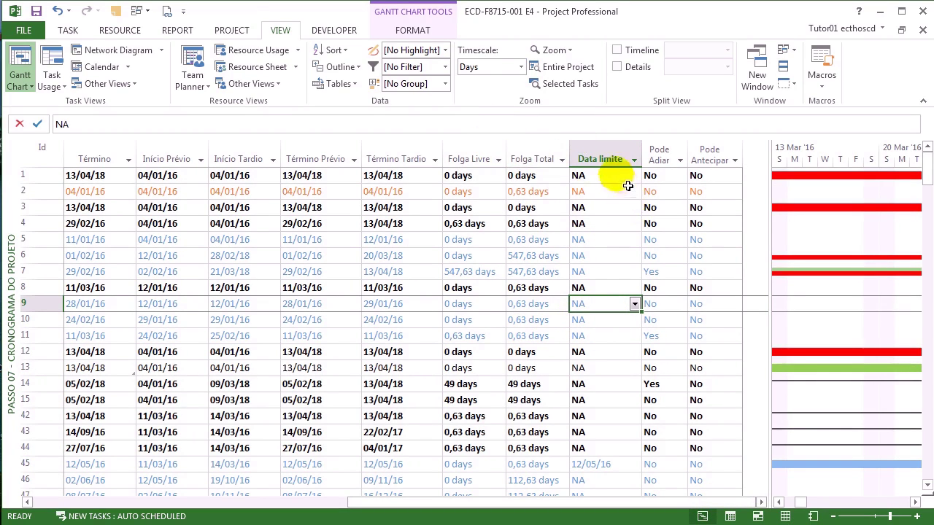
left_click(619, 162)
left_click(625, 254)
scroll(629, 265, "down", 1)
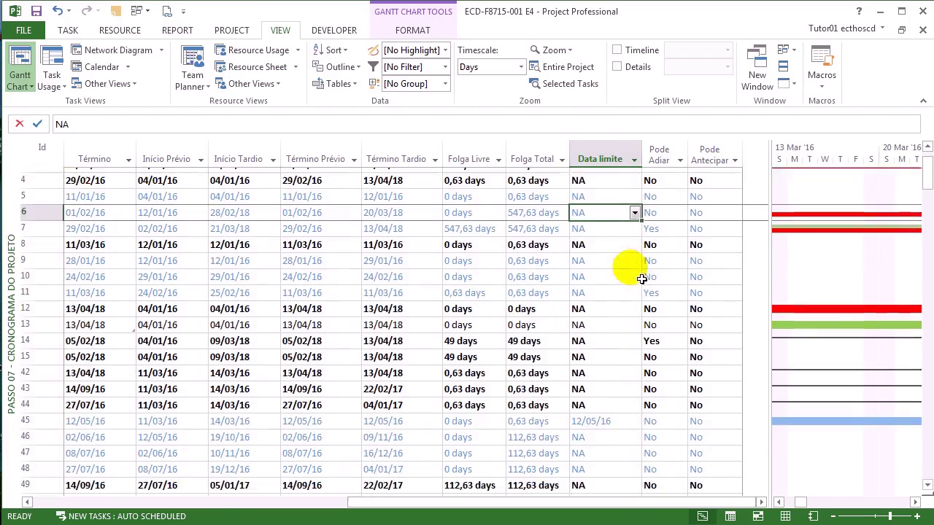
left_click(595, 418)
scroll(595, 418, "down", 10)
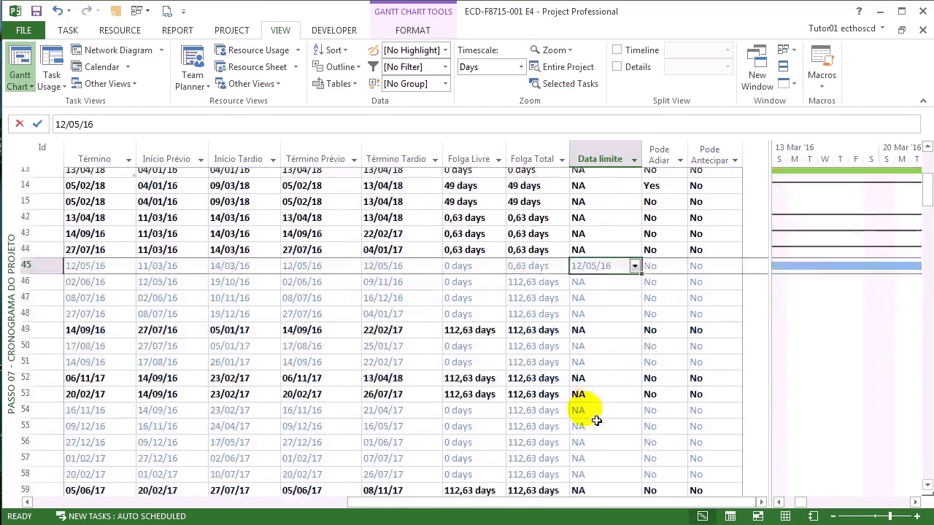
scroll(595, 420, "up", 10)
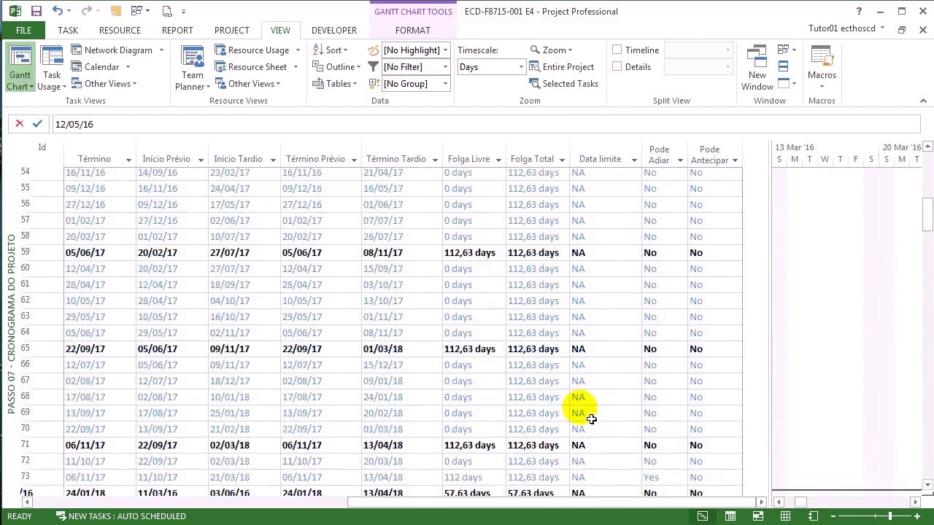
Inspect the formula behind the Pode Adiar (Flag17) custom field.
right_click(660, 153)
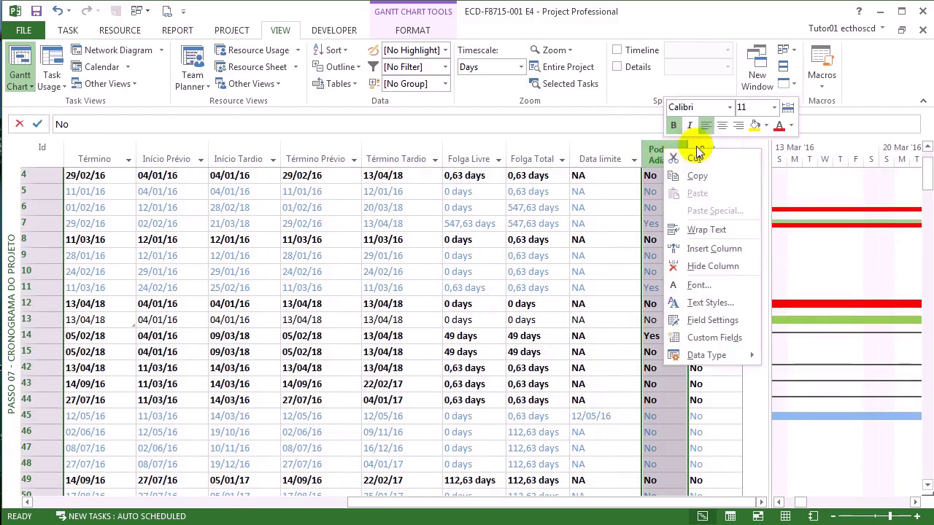
left_click(700, 340)
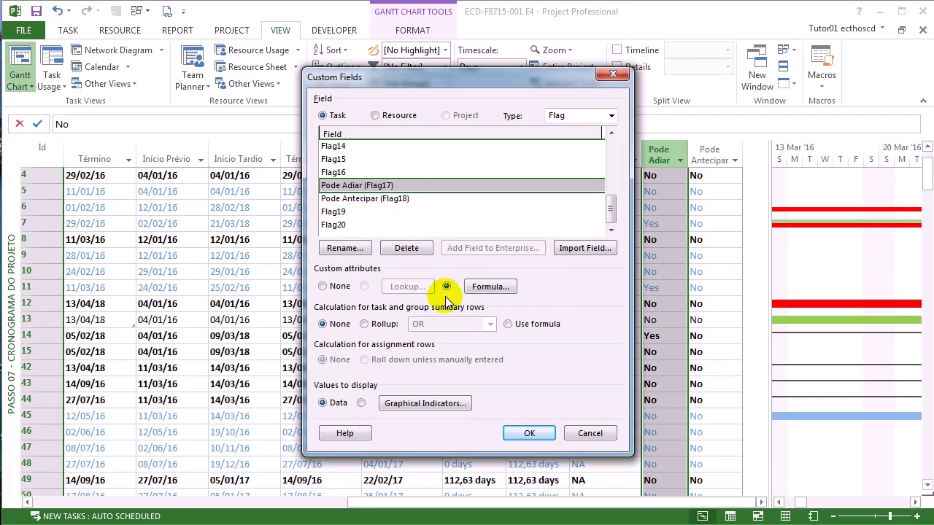
left_click(489, 287)
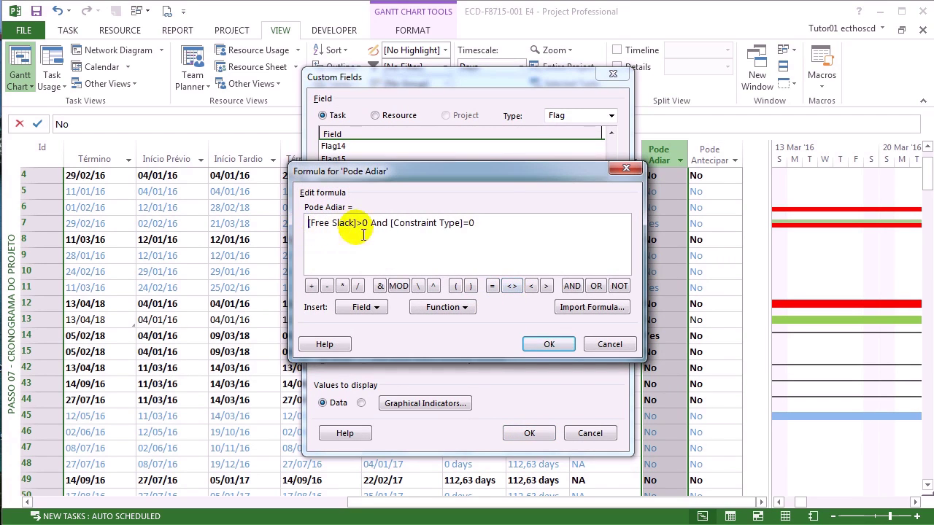
left_click(540, 348)
Examine the Pode Antecipar (Flag18) formula, highlighting its start date comparison and its constraint type condition, and close it unchanged.
left_click(373, 199)
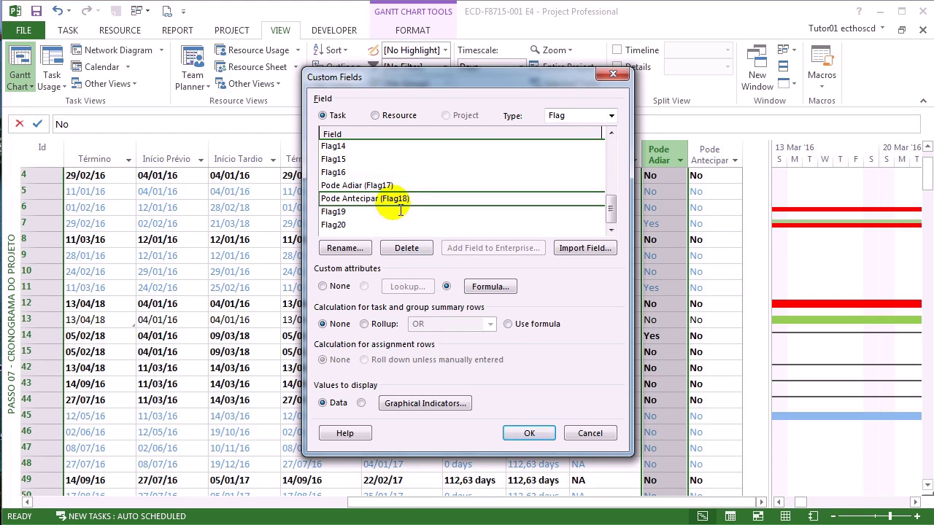
left_click(491, 287)
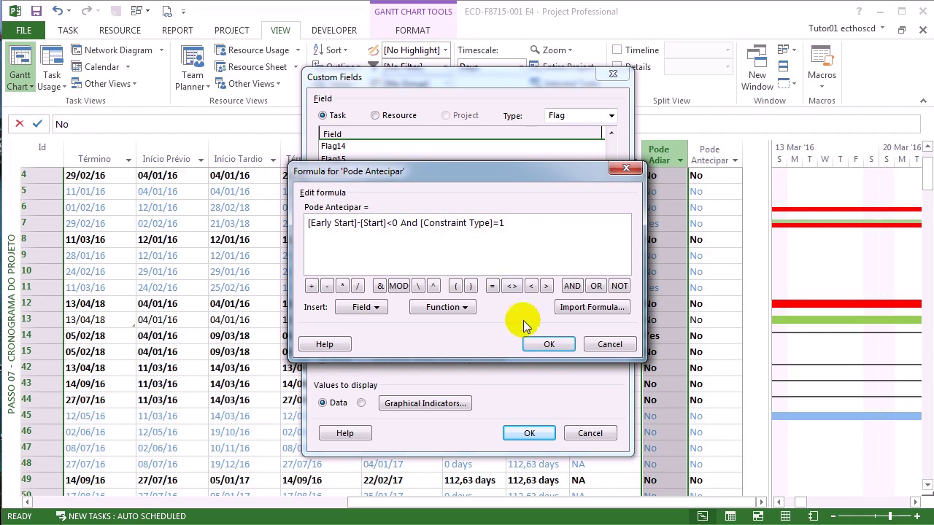
left_click_drag(517, 238, 452, 240)
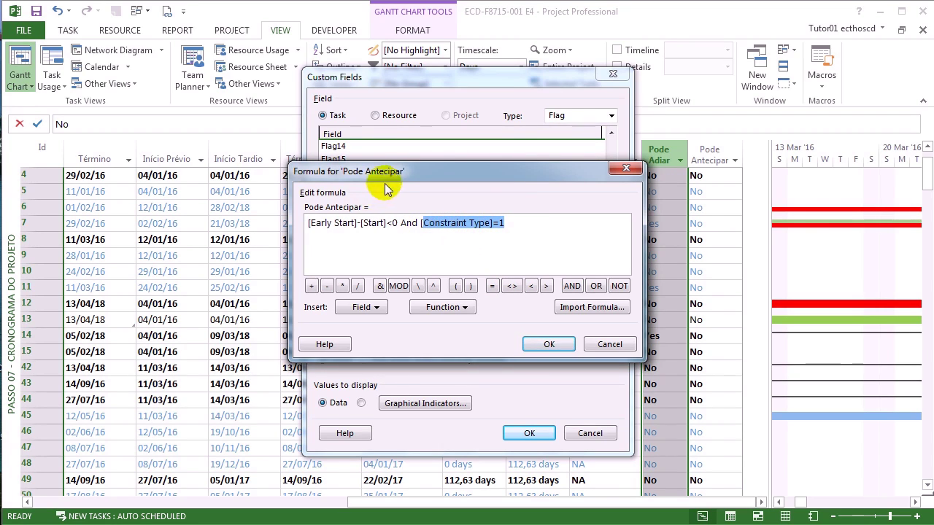
left_click_drag(398, 224, 307, 233)
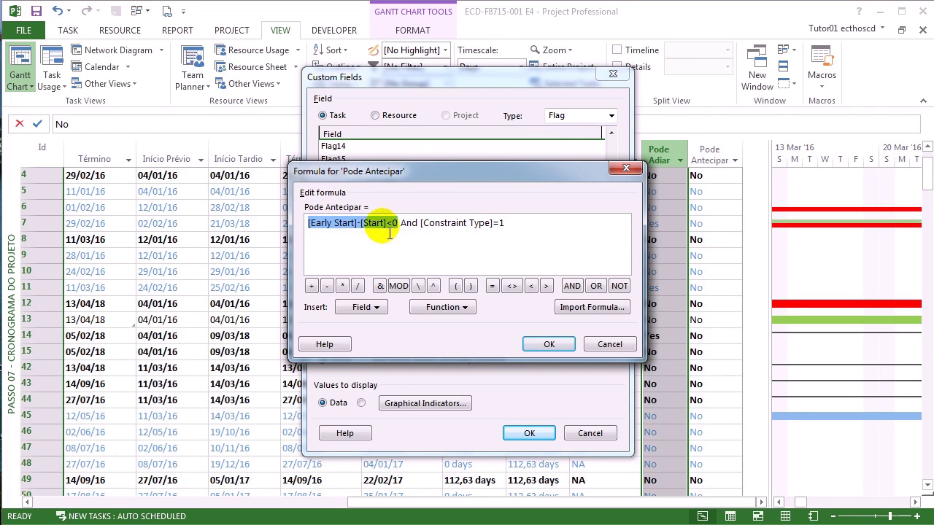
left_click_drag(423, 224, 511, 224)
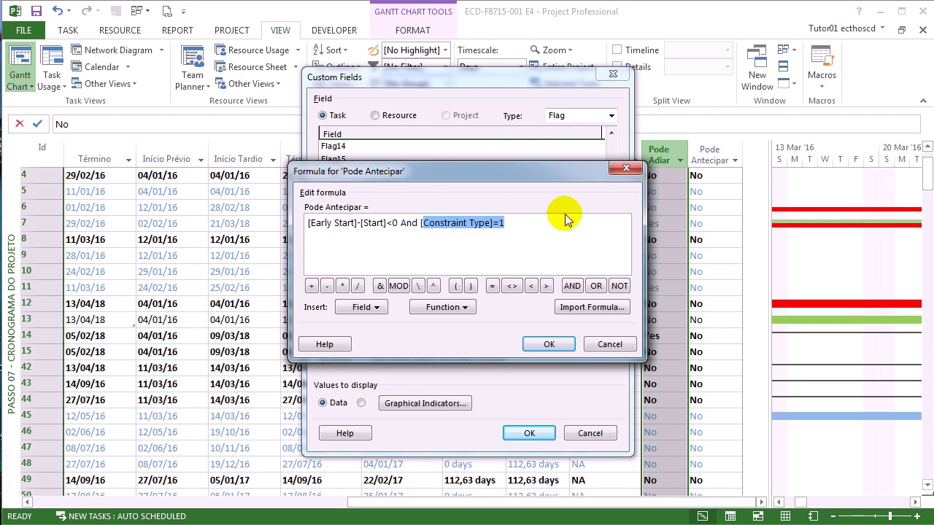
left_click(626, 168)
Reopen the Pode Adiar (Flag17) formula and highlight its free slack and constraint type conditions one after the other.
left_click(387, 187)
left_click(492, 286)
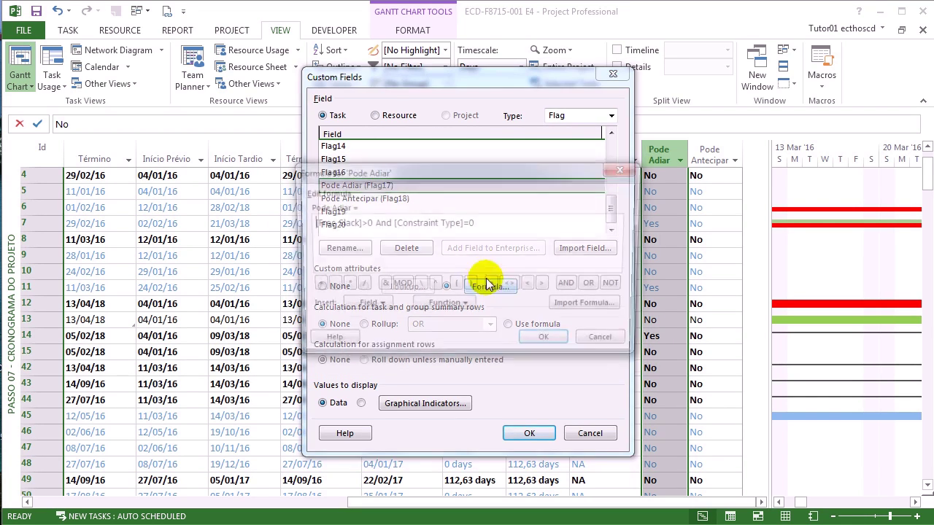
left_click_drag(482, 223, 308, 224)
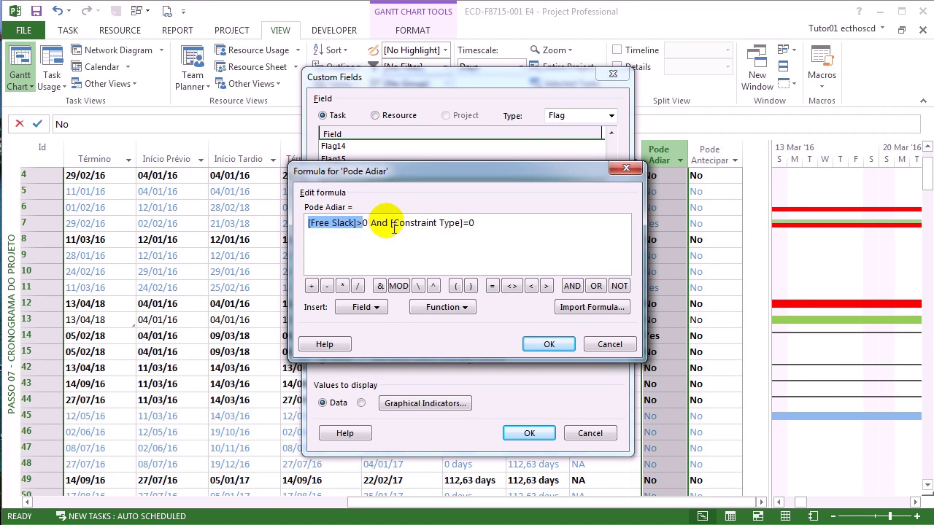
left_click_drag(399, 230, 475, 231)
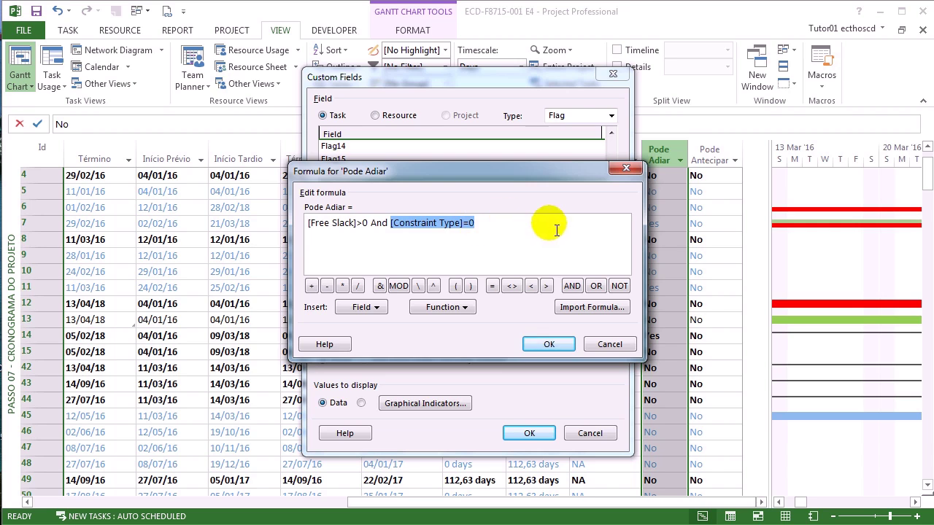
Close the Pode Adiar formula and the custom field definitions without changing them.
left_click(626, 169)
left_click(613, 73)
left_click(537, 401)
Check the available constraint types in the Tipo de Restrição column for Desenvolver Plano de Trabalho, leaving its constraint unchanged.
left_click_drag(584, 500, 266, 501)
left_click(465, 159)
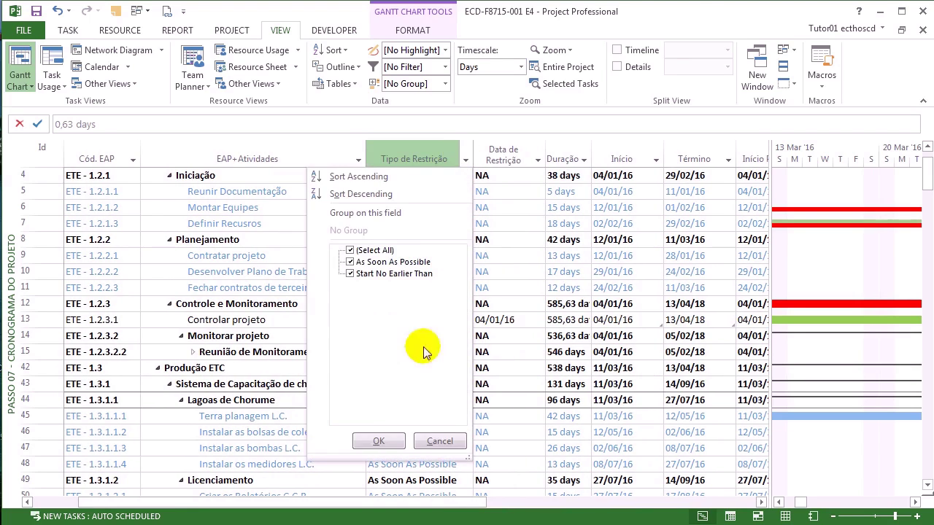
key("Escape")
left_click(467, 273)
left_click(466, 273)
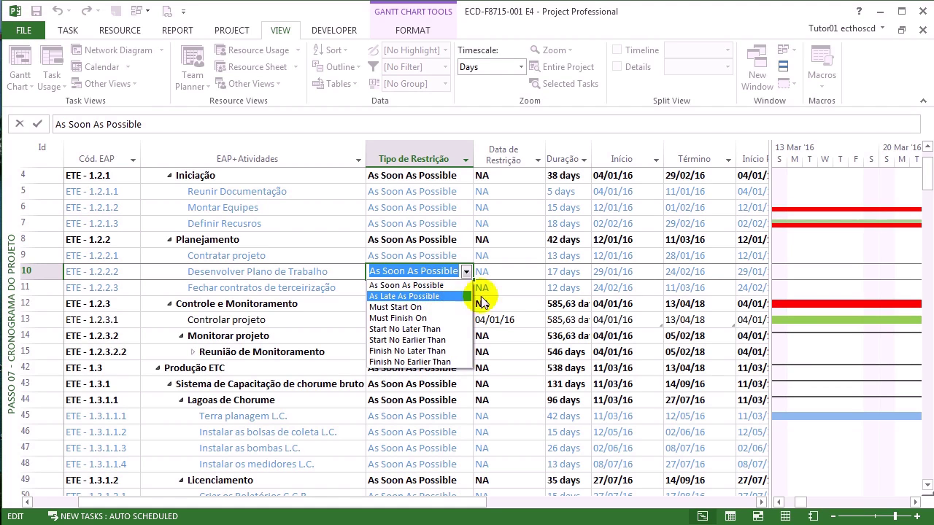
left_click(552, 350)
left_click(554, 369)
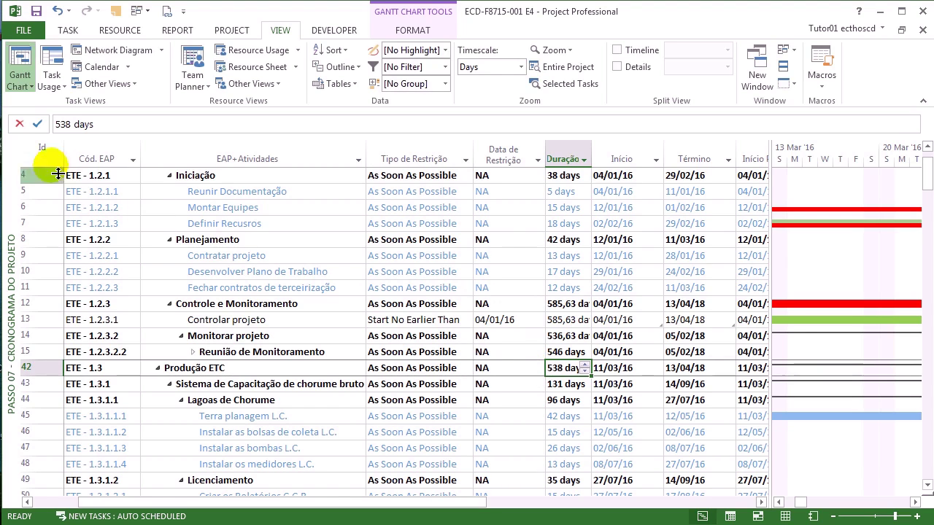
Widen the Gantt chart area and review the gridline styles of the Current Date and Status Date lines.
left_click_drag(772, 261, 348, 263)
right_click(518, 253)
left_click(544, 261)
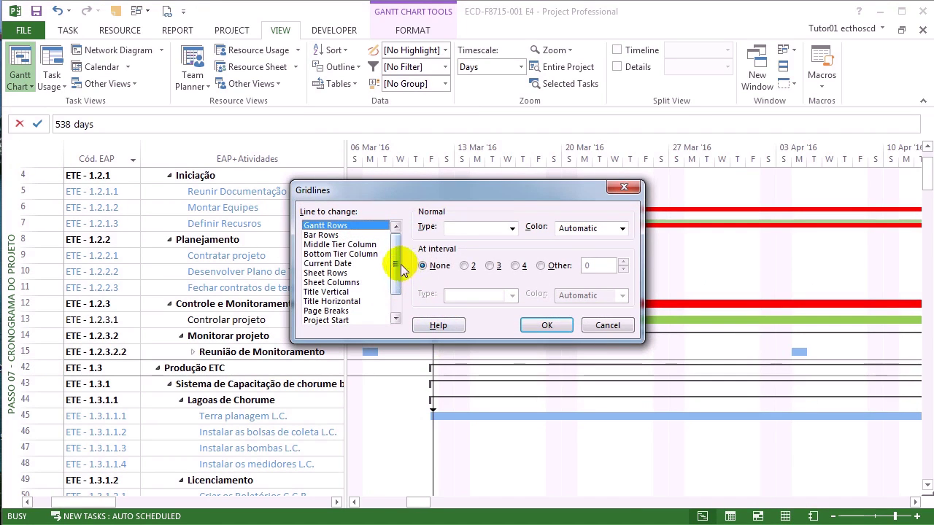
left_click(328, 264)
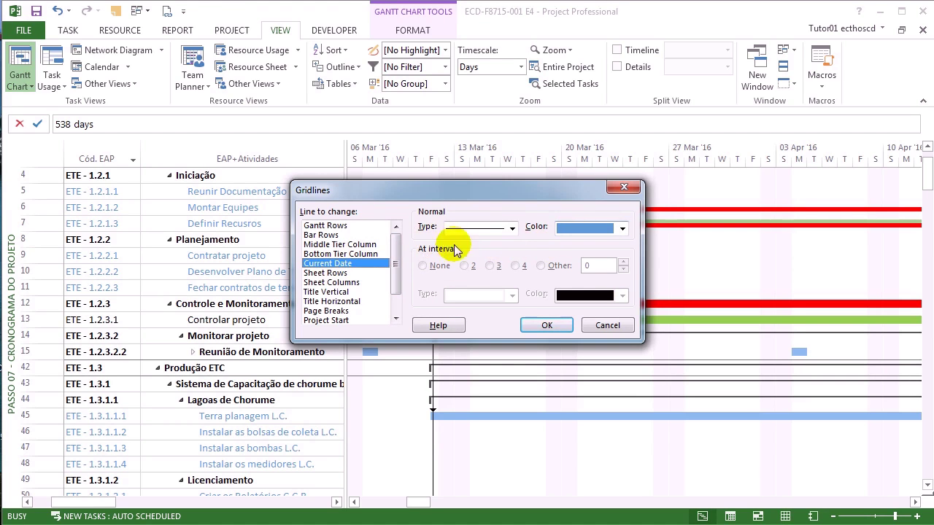
scroll(399, 260, "down", 1)
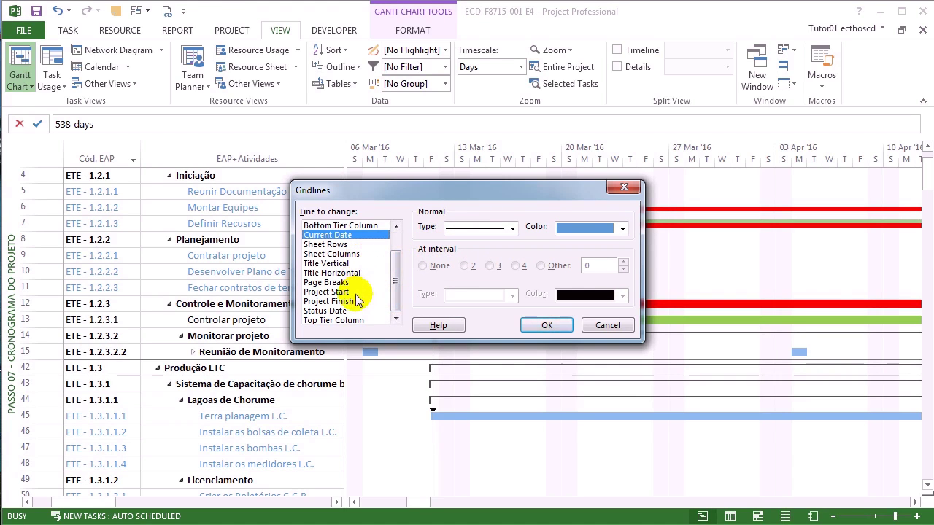
left_click(330, 311)
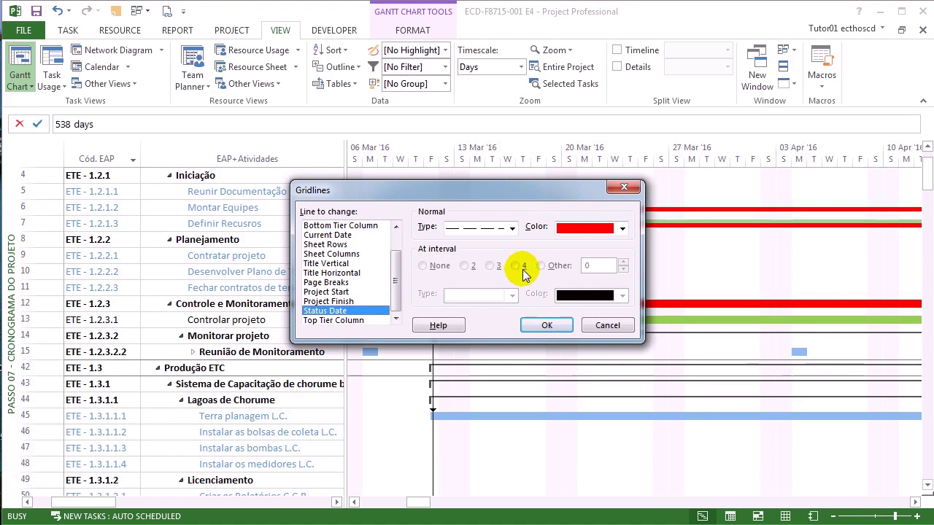
left_click(548, 325)
Examine the Folga Livre, Folga Total and Folga Zero bar styles, including their task types and start and end fields.
right_click(567, 265)
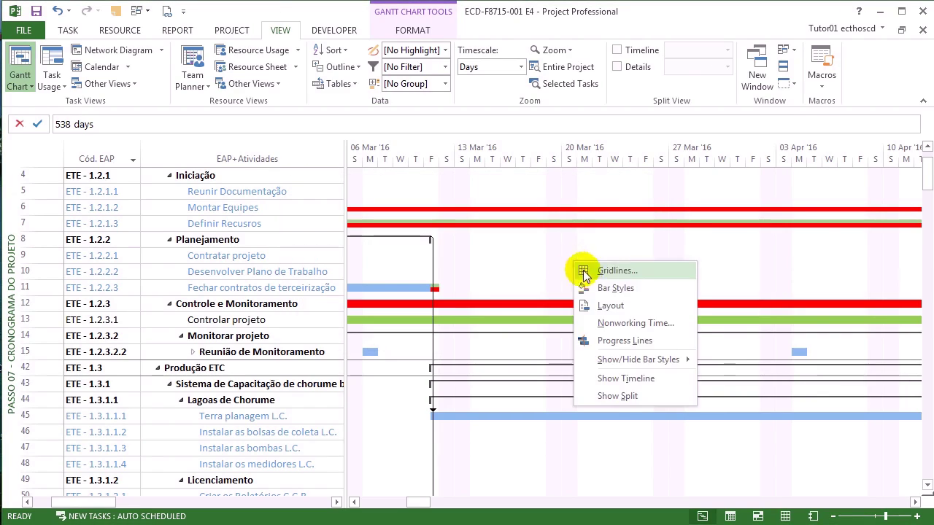
left_click(431, 256)
double_click(432, 256)
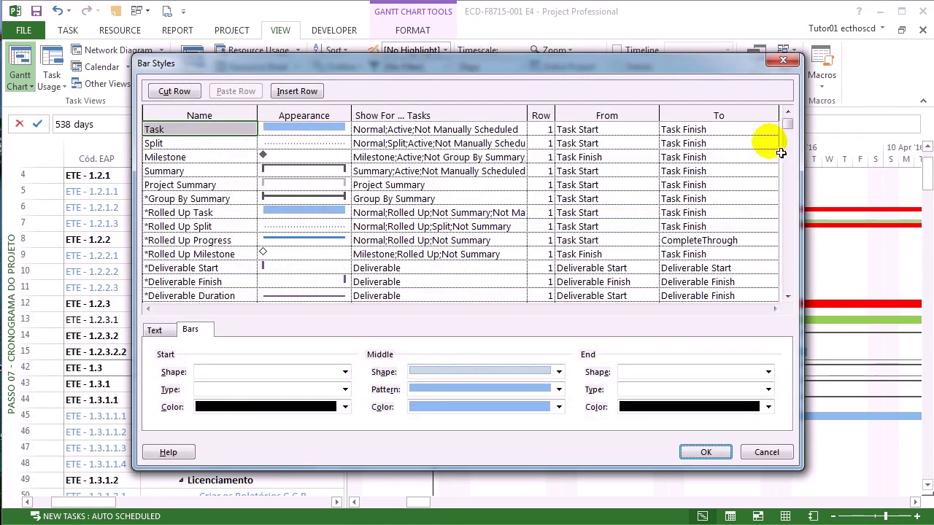
mouse_move(787, 146)
left_mouse_down()
mouse_move(791, 164)
mouse_move(788, 156)
left_mouse_up()
left_click(248, 200)
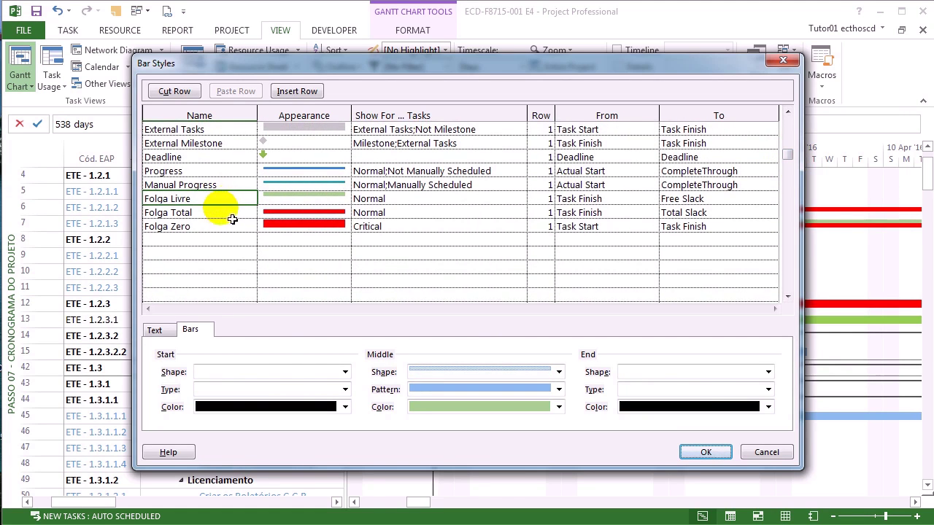
left_click(227, 213)
left_click(478, 228)
left_click(642, 227)
left_click(680, 213)
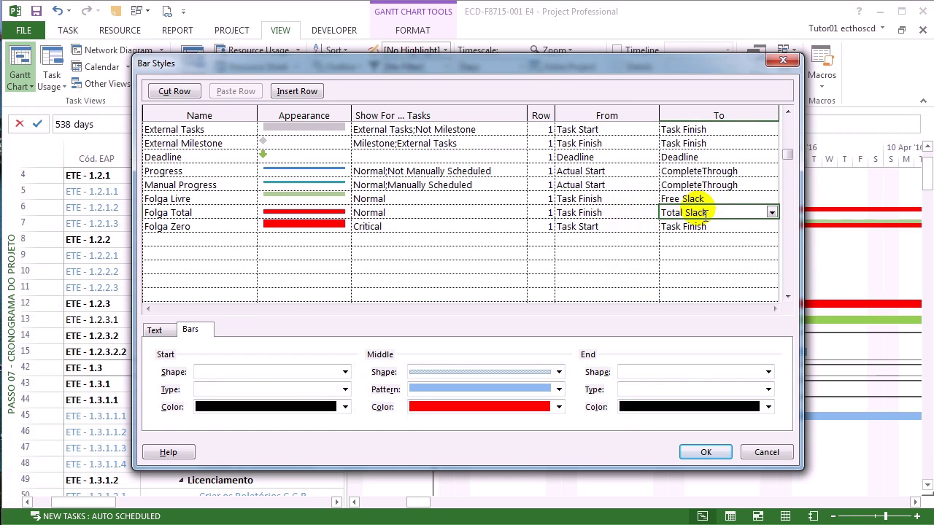
Restrict the Folga Zero bar style to Normal;Critical tasks and apply the bar styles.
left_click(412, 213)
left_click(397, 241)
left_click(393, 228)
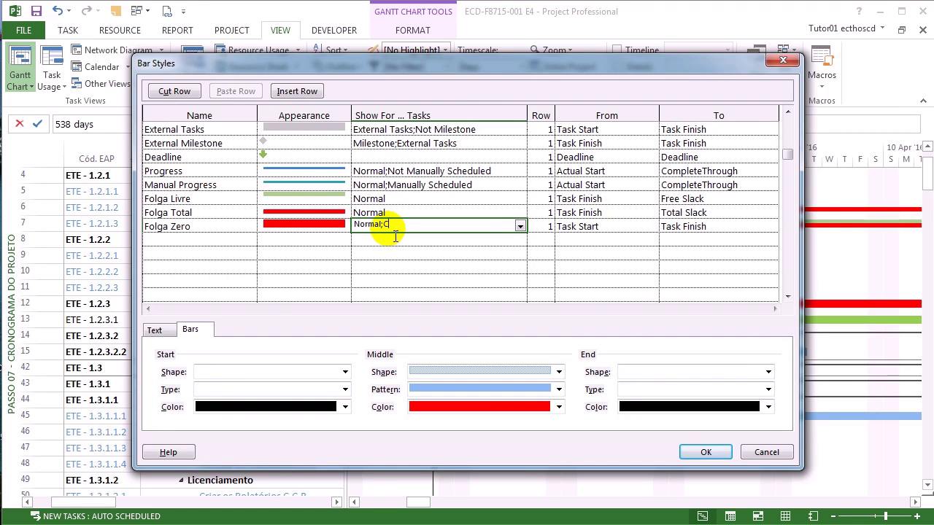
type("al")
key("Return")
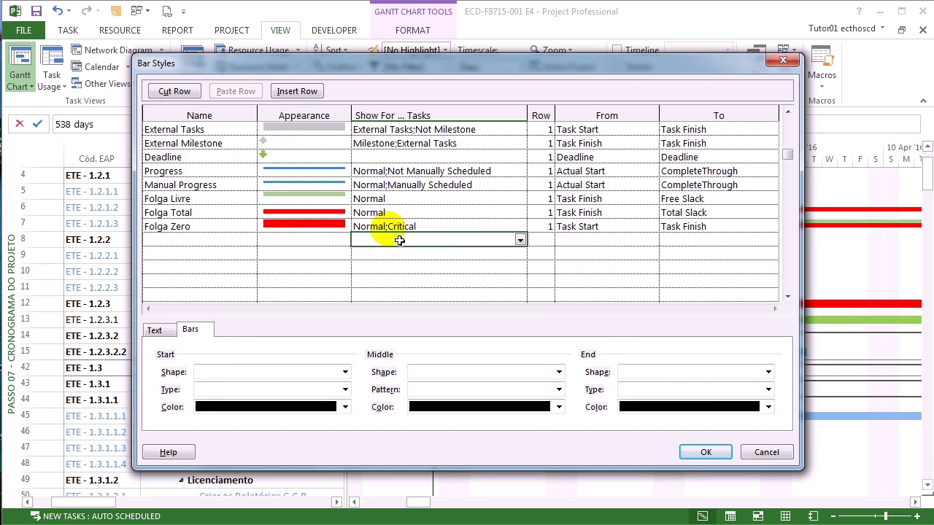
left_click(722, 450)
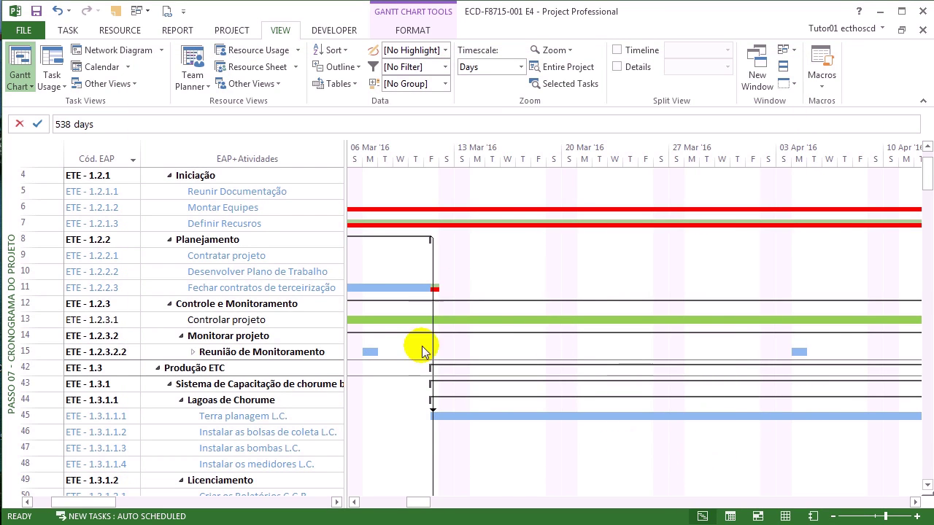
Review the Gantt chart's layout settings for link style, date format and bar height, keeping them as they are.
right_click(515, 295)
left_click(537, 343)
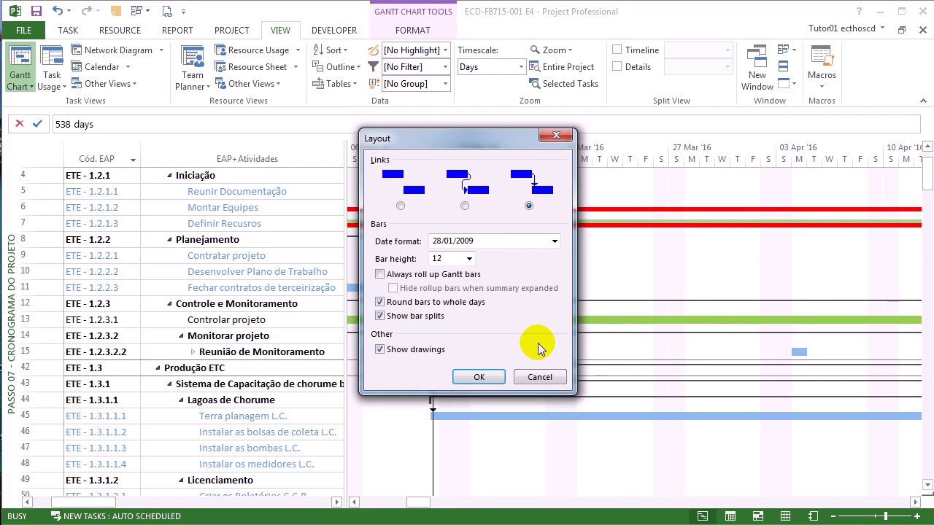
left_click(478, 377)
Review the timescale's bottom and middle tier formatting and keep the existing settings.
right_click(609, 151)
left_click(624, 161)
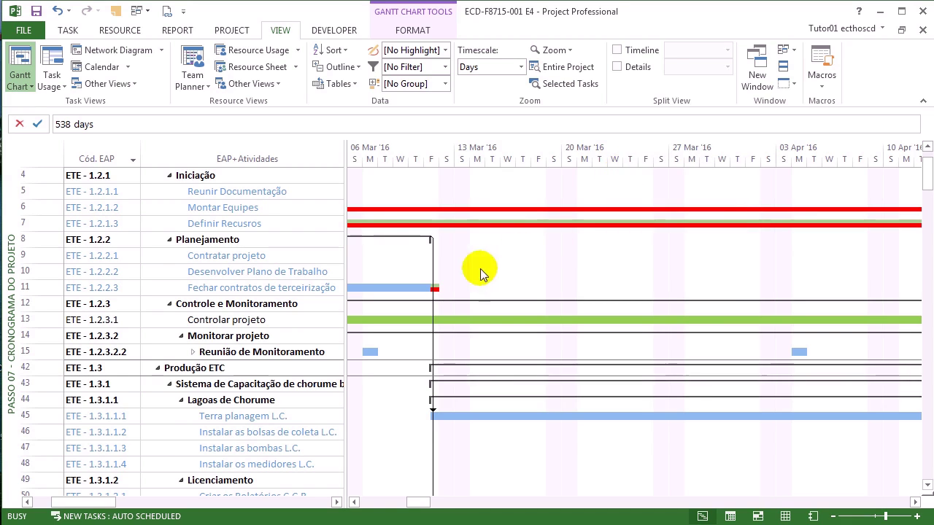
left_click(385, 170)
left_click(353, 173)
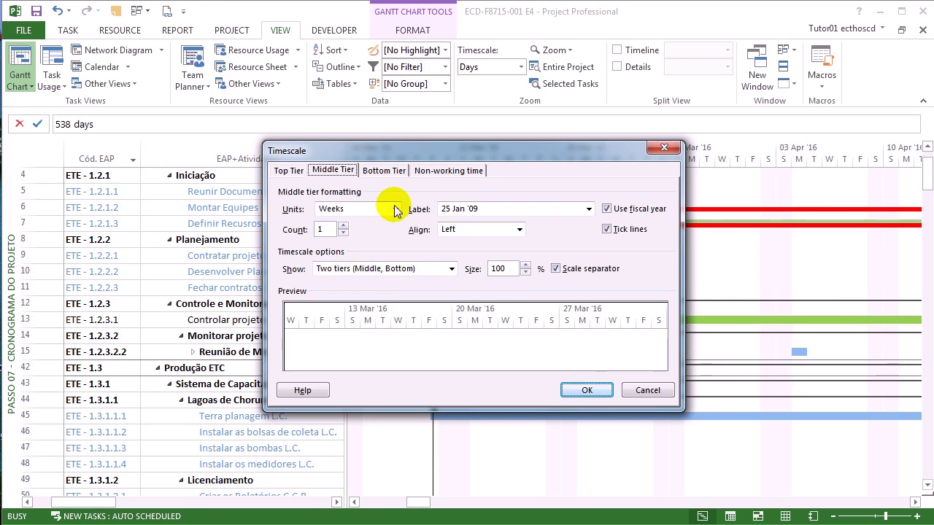
left_click(593, 392)
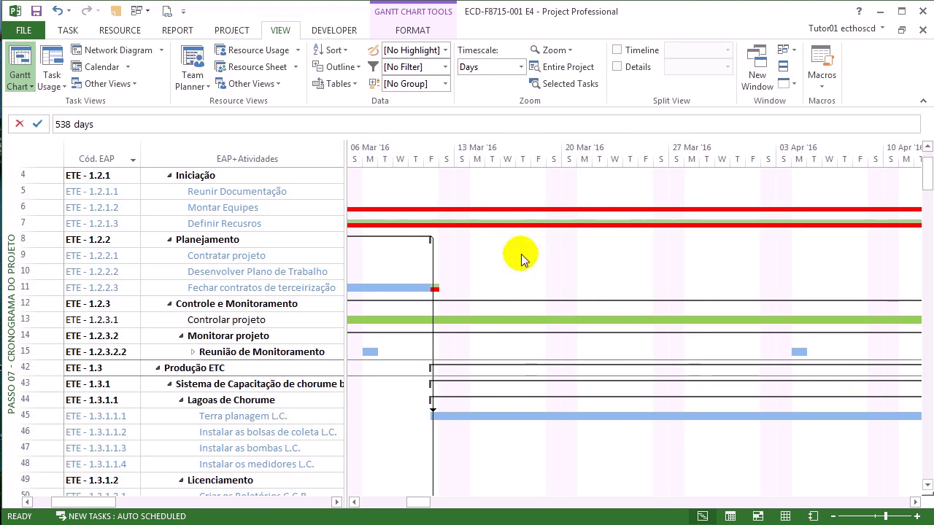
Check the zoom options and fit the Gantt chart's timescale to the entire project.
right_click(602, 267)
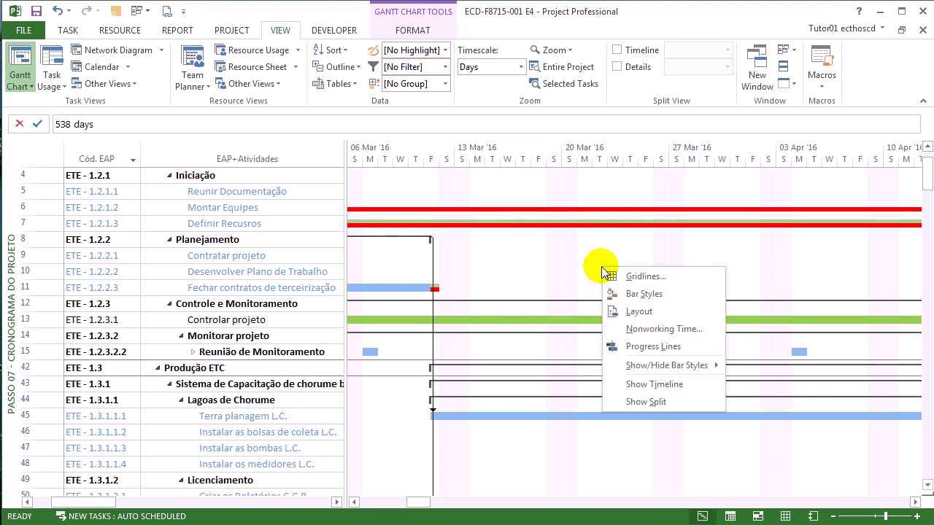
left_click(647, 210)
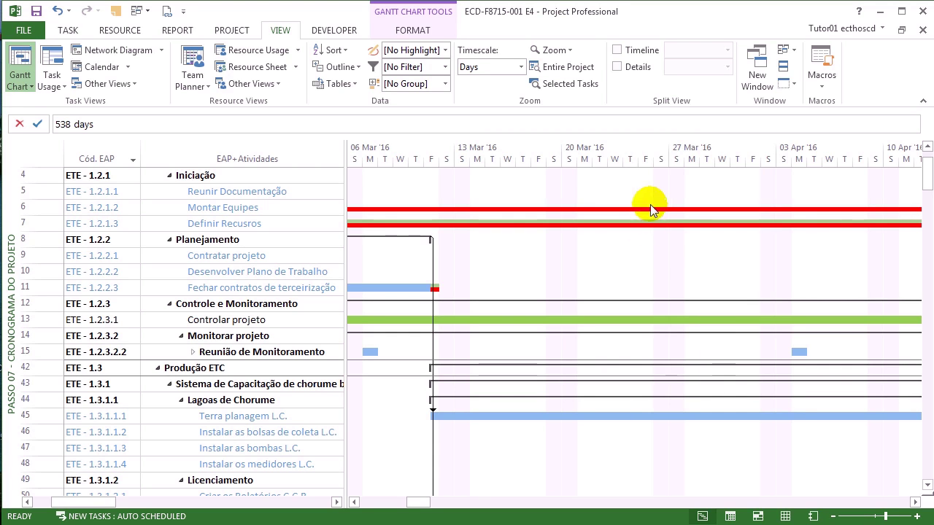
right_click(685, 144)
left_click(716, 170)
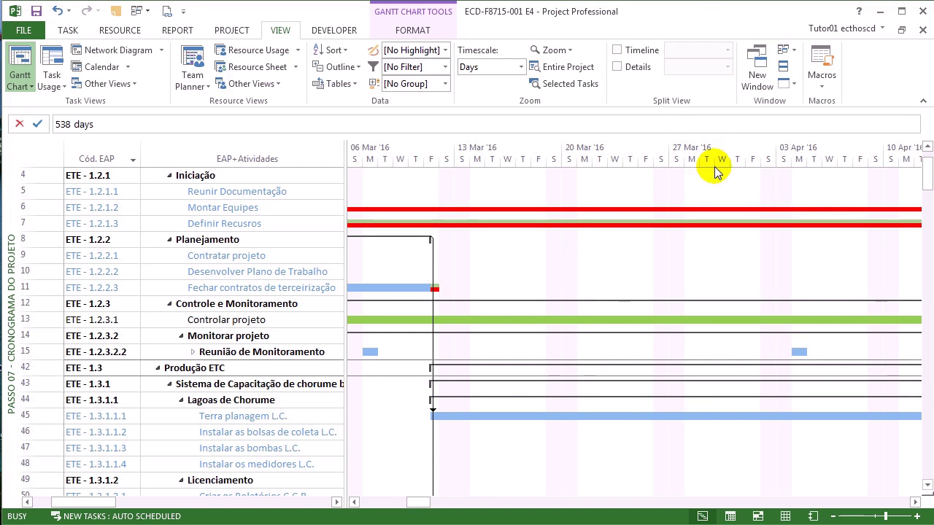
left_click(418, 288)
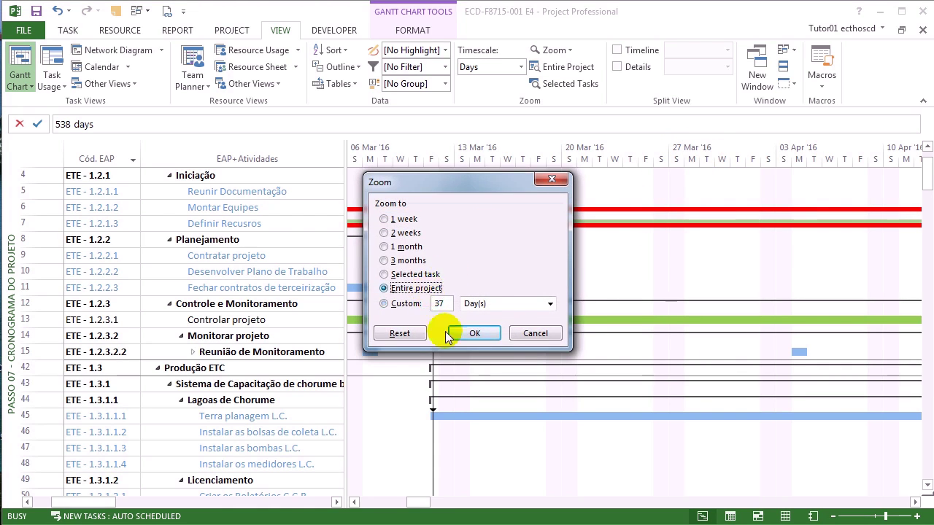
left_click(523, 333)
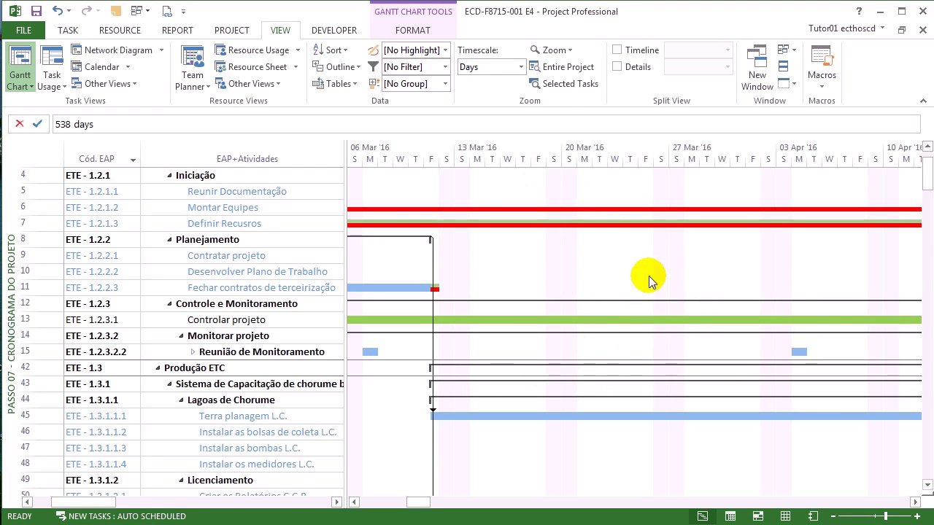
left_click(593, 69)
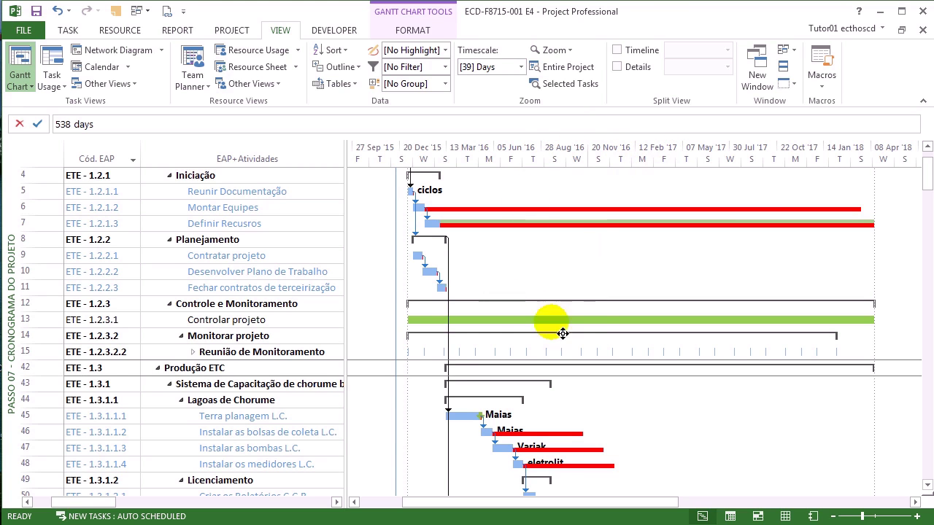
Look through the task and slack bars down to the Sistema de Tratamento Secundário tasks.
scroll(591, 330, "down", 1)
scroll(591, 328, "down", 17)
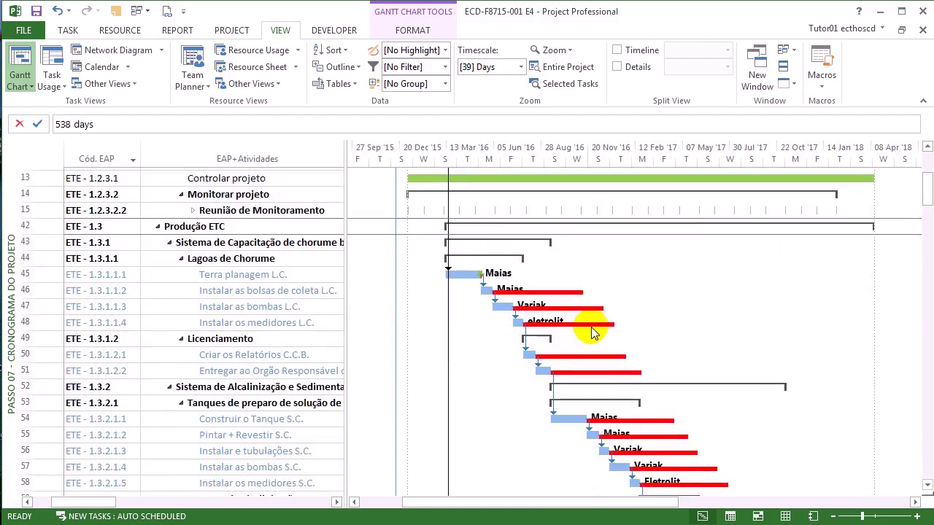
scroll(591, 332, "down", 1)
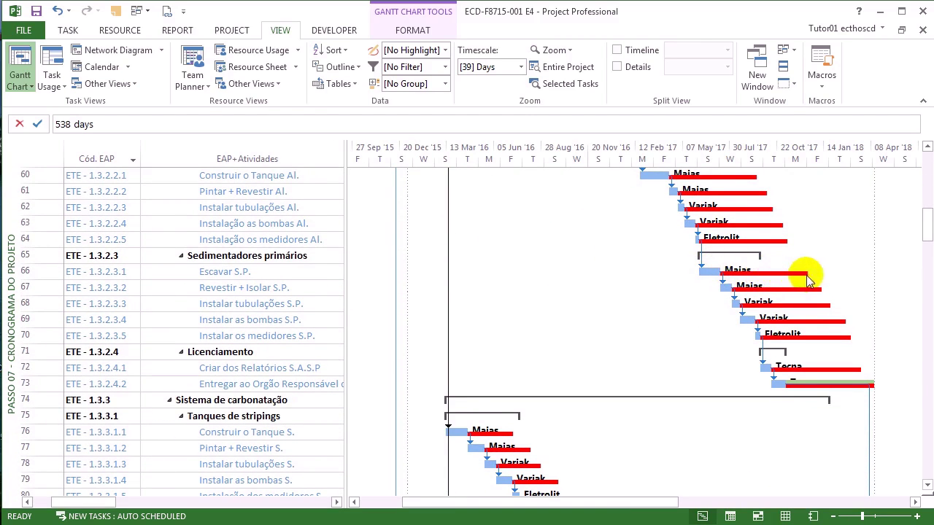
scroll(712, 303, "down", 5)
scroll(711, 303, "down", 6)
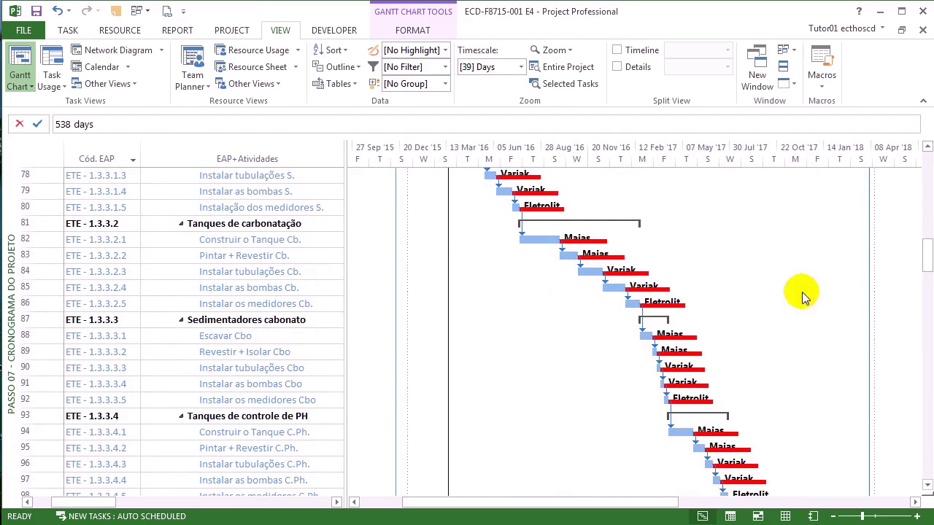
scroll(669, 309, "up", 1)
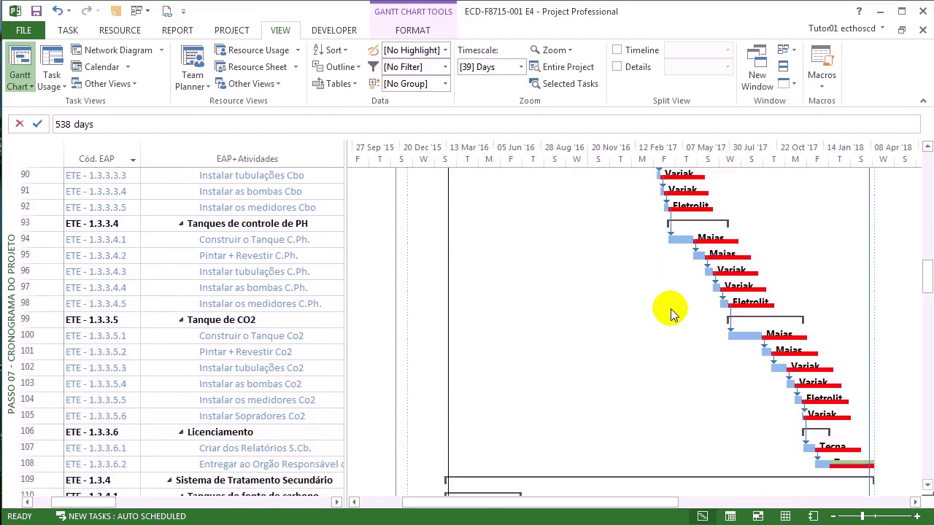
scroll(584, 309, "down", 4)
Switch to the Passo 07 - Cronograma do Projeto - ORG view and select Reunião de Monitoramento 3.
left_click(31, 254)
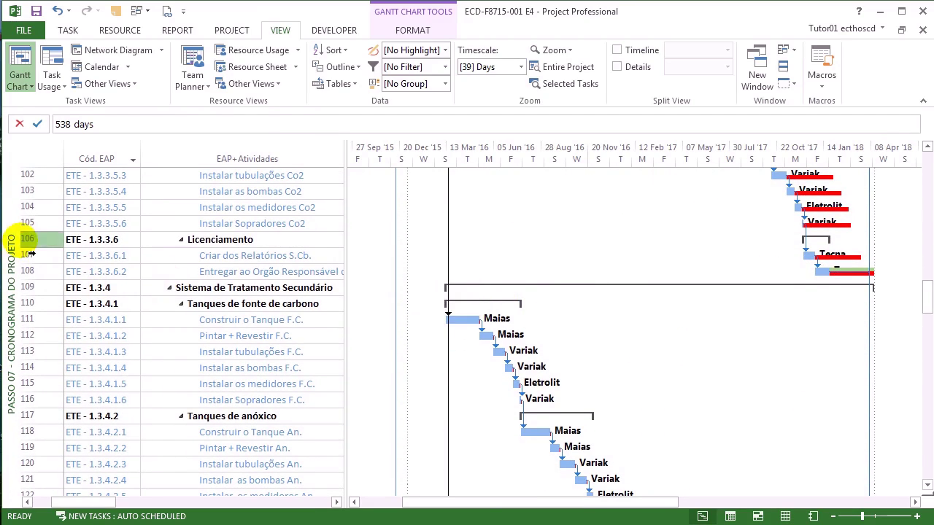
right_click(10, 246)
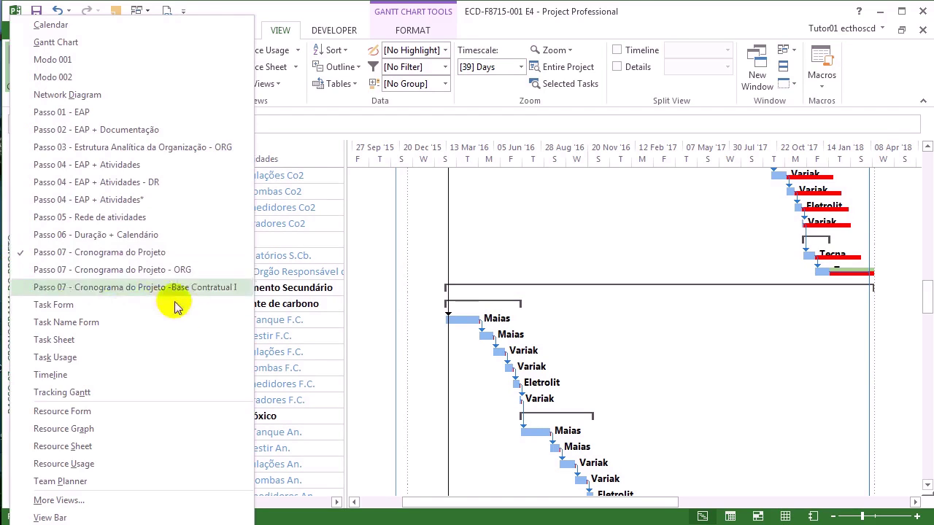
left_click(246, 275)
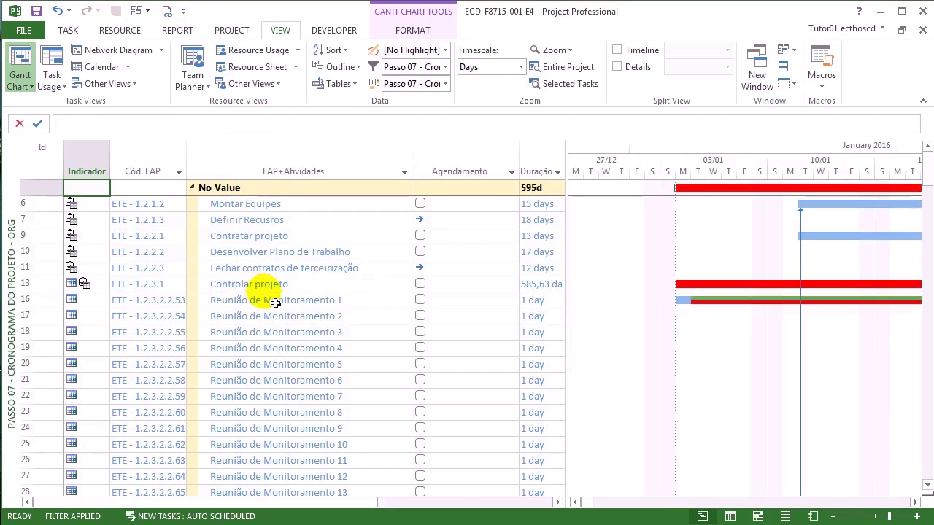
left_click(334, 332)
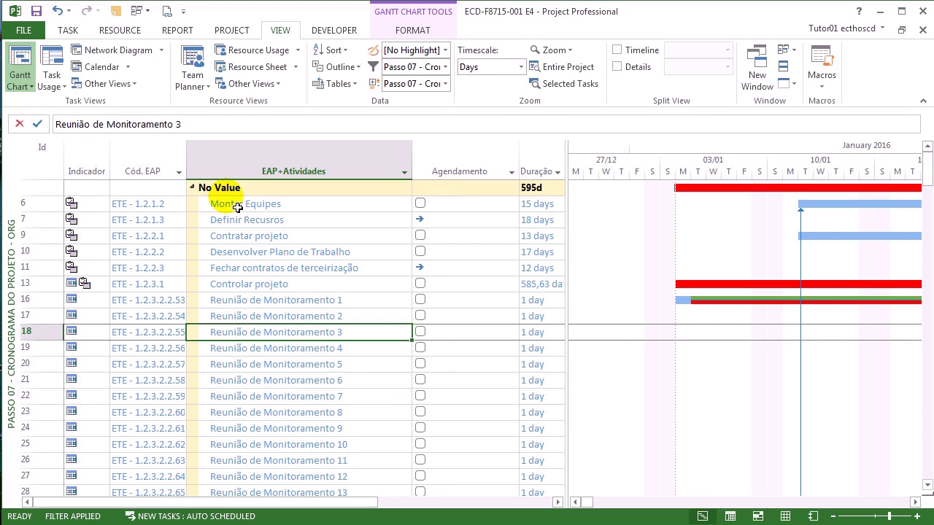
Open the formula of the Number13 custom field behind the Agendamento column.
left_click(495, 163)
right_click(495, 164)
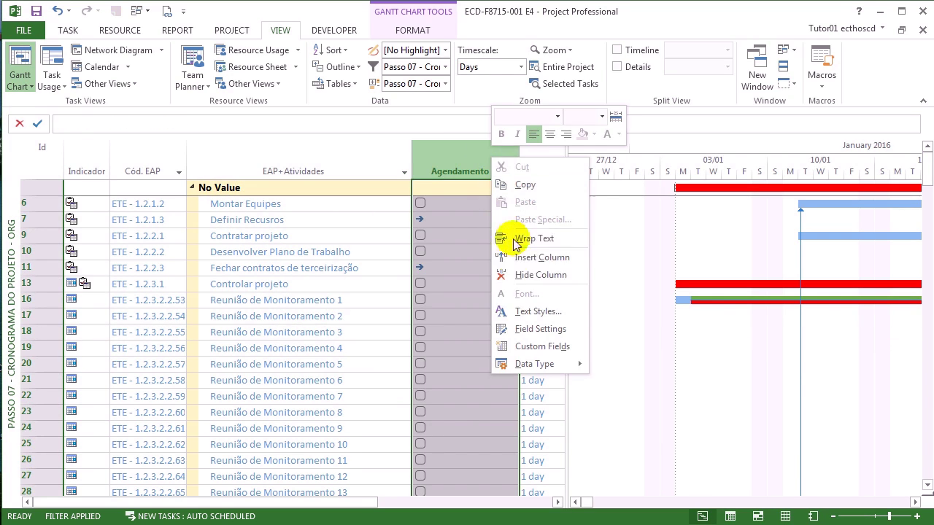
left_click(502, 346)
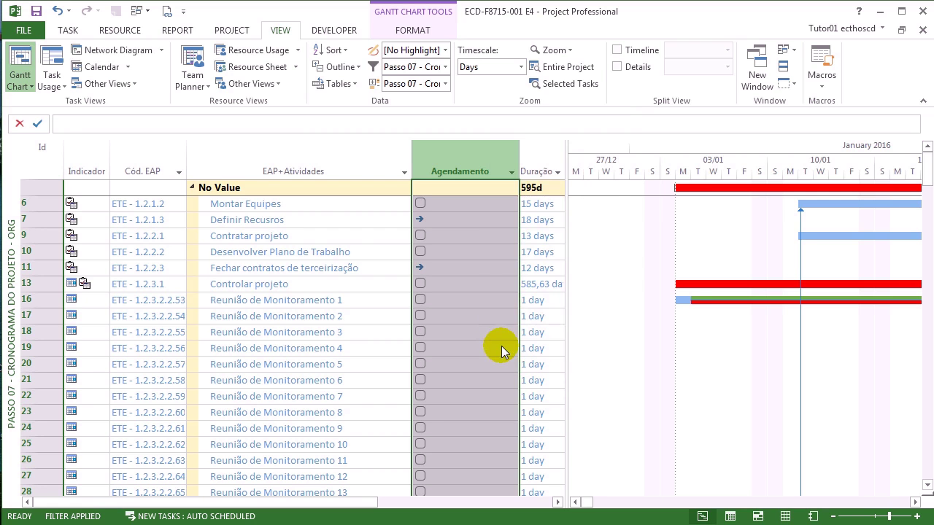
left_click(488, 286)
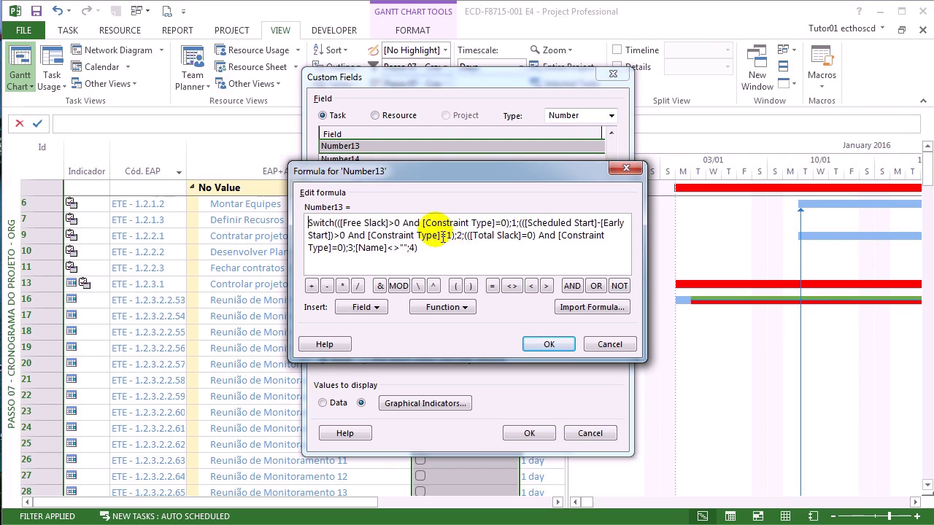
Review the slack and constraint conditions and the final Name condition in the Number13 formula, and close the formula.
left_click_drag(338, 223, 604, 235)
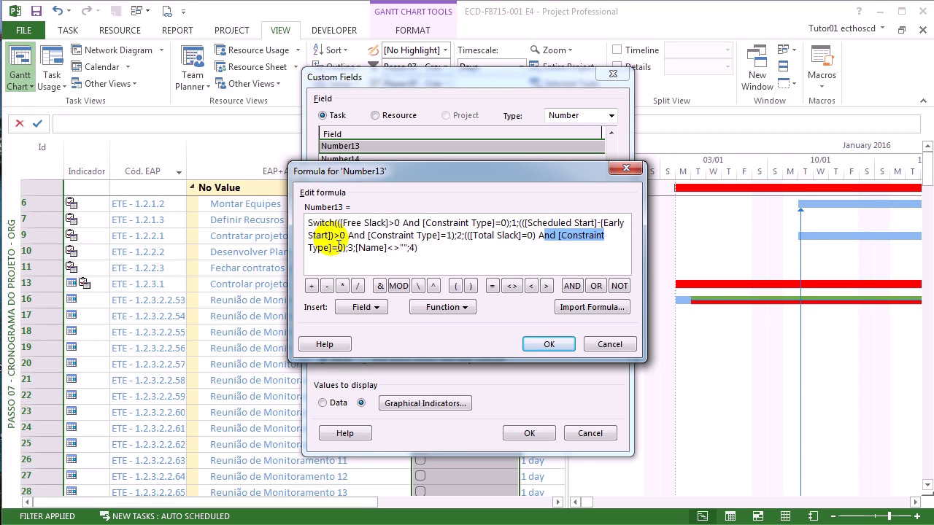
left_click_drag(353, 250, 424, 250)
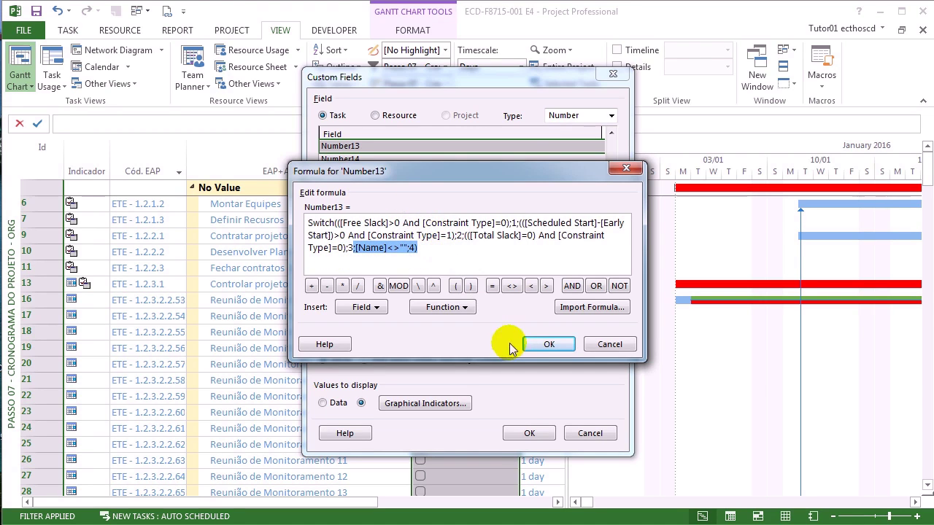
left_click(539, 349)
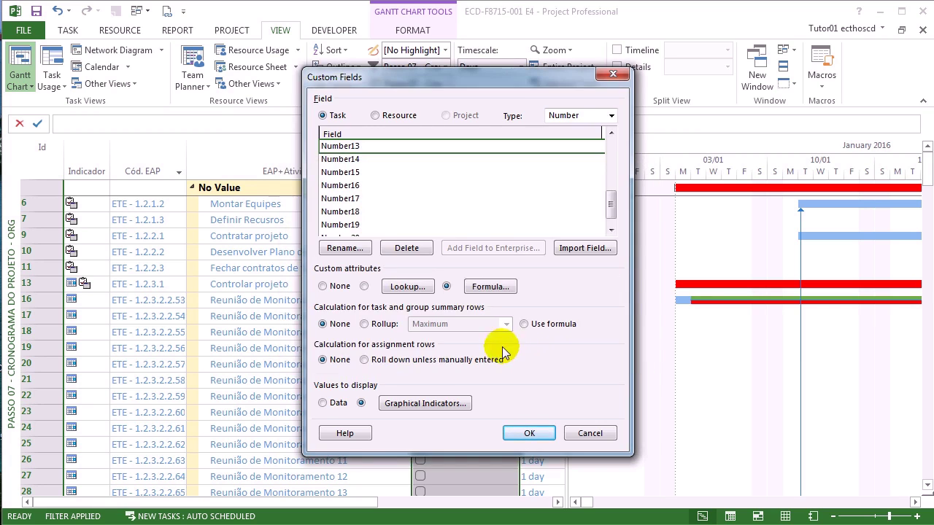
Review the graphical indicator images assigned to the Number13 values for nonsummary rows, and close the custom field settings.
left_click(425, 404)
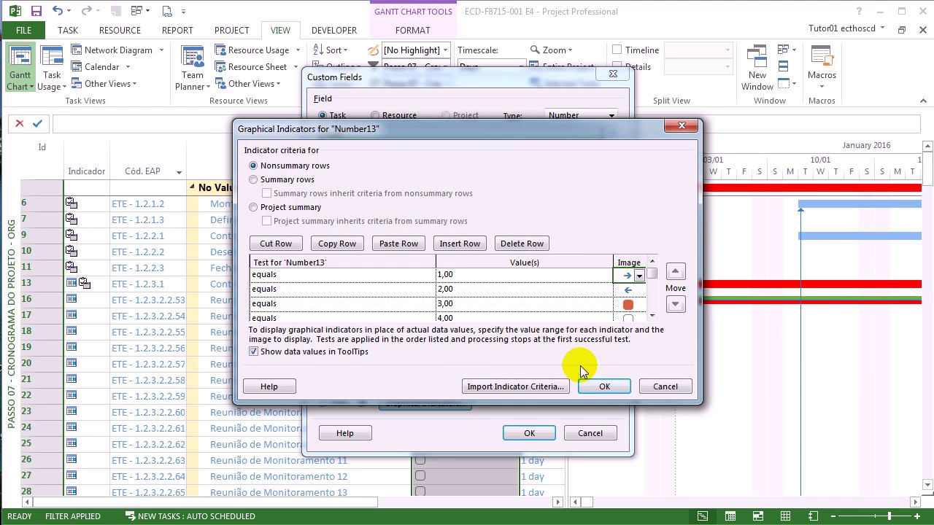
left_click(628, 304)
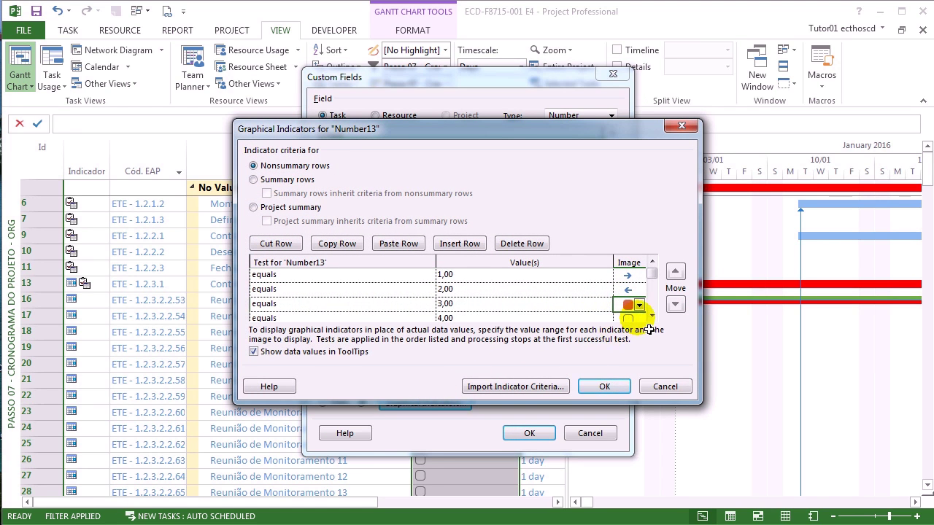
left_click(603, 387)
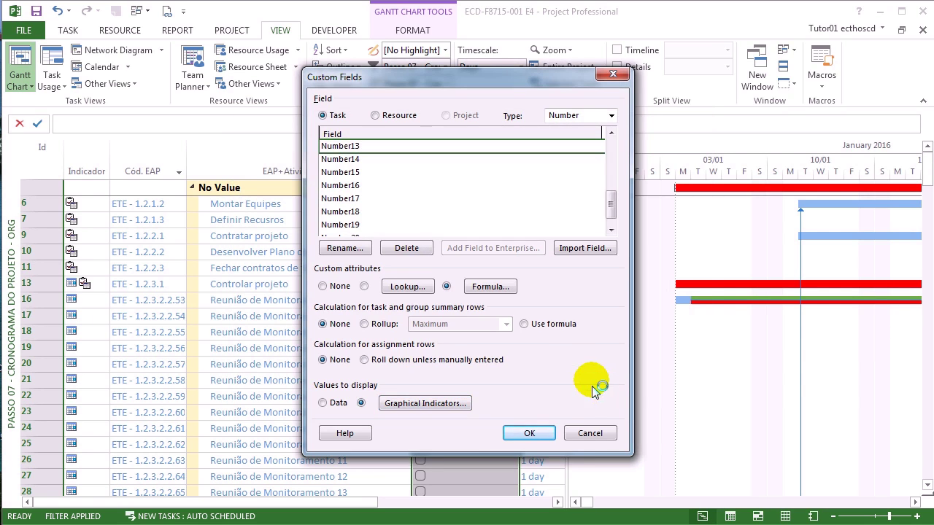
left_click(549, 433)
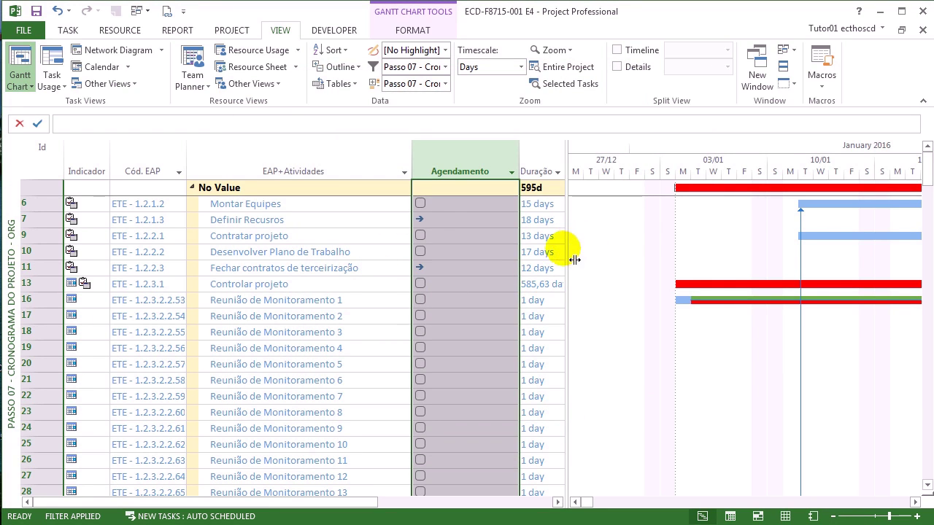
Widen the task table over the Gantt chart to show the date, slack and Data limite columns.
left_click(540, 252)
left_click_drag(576, 261, 672, 257)
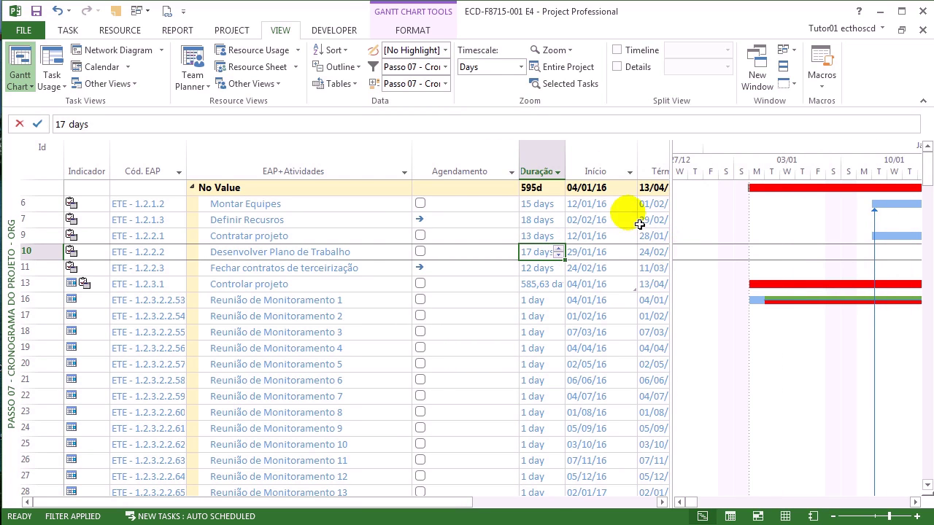
left_click_drag(680, 220, 802, 209)
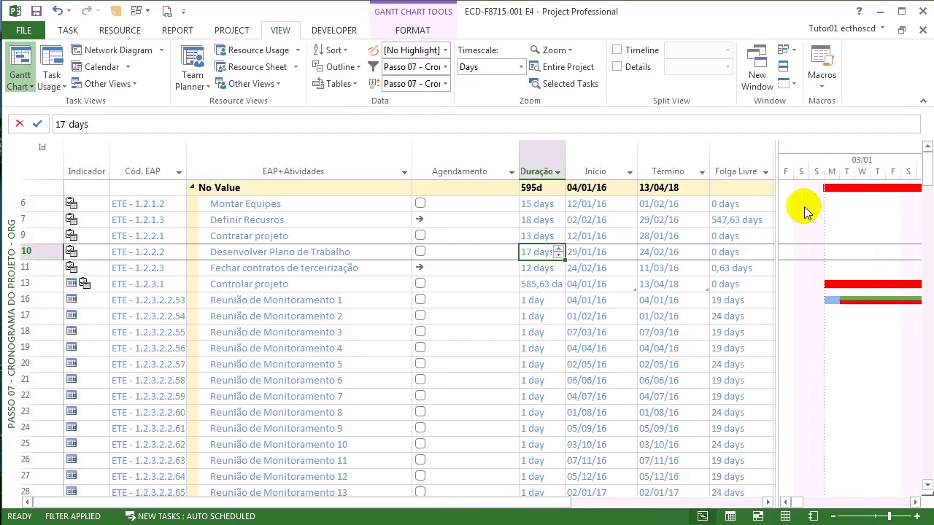
left_click_drag(912, 243, 893, 241)
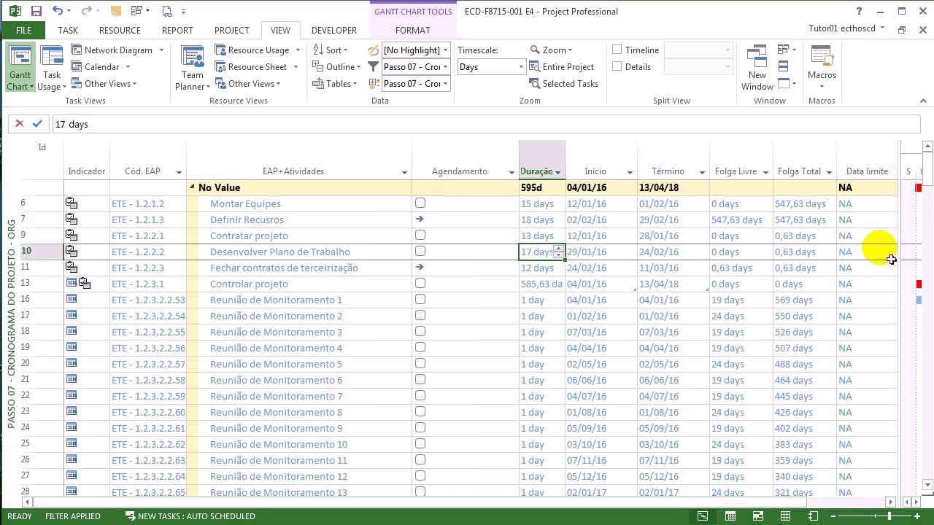
left_click(885, 252)
type("1")
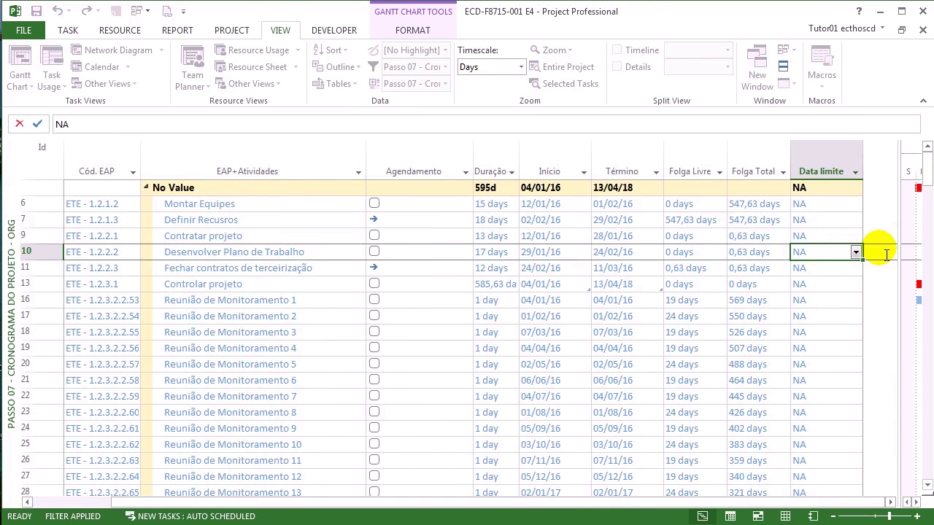
key("Escape")
left_click(488, 286)
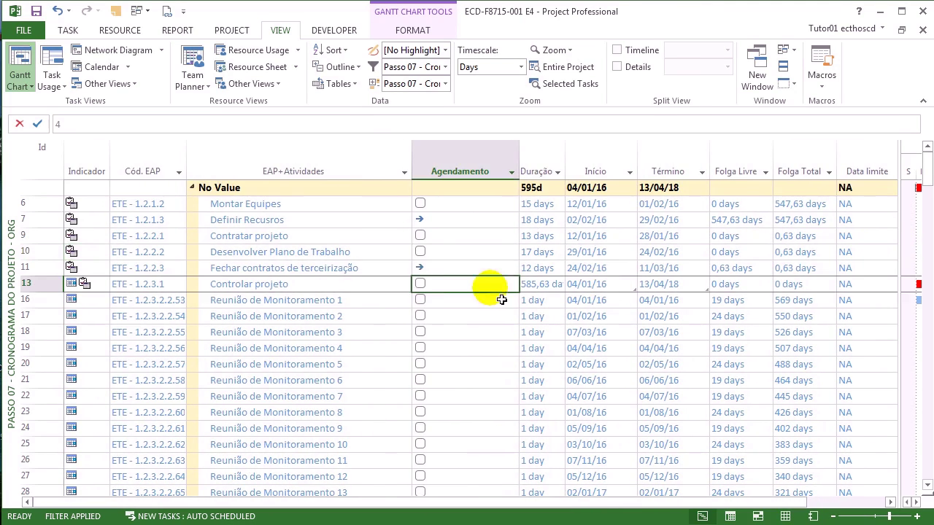
Collapse the No Value group and look through the tasks grouped under Gerente and SubGerente.
left_click(329, 269)
left_click(192, 188)
left_click(288, 220)
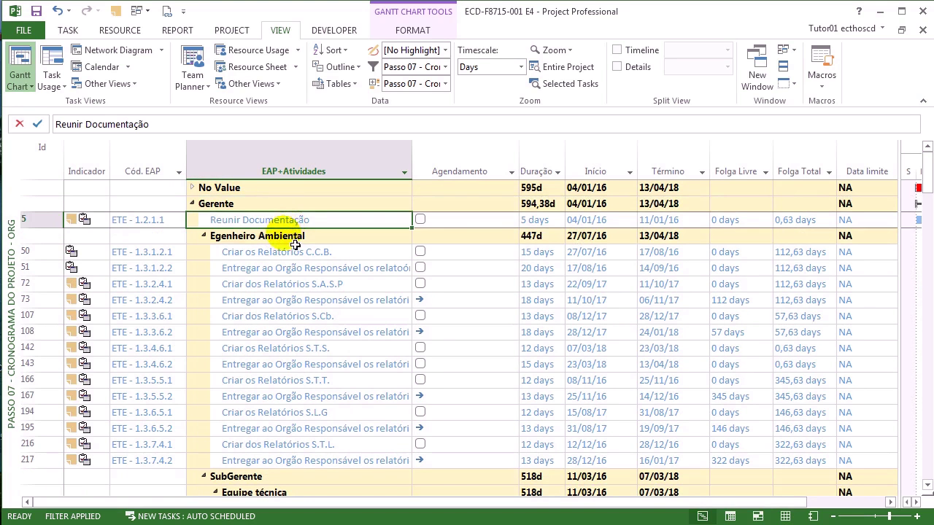
left_click(293, 254)
left_click(281, 284)
scroll(288, 373, "down", 4)
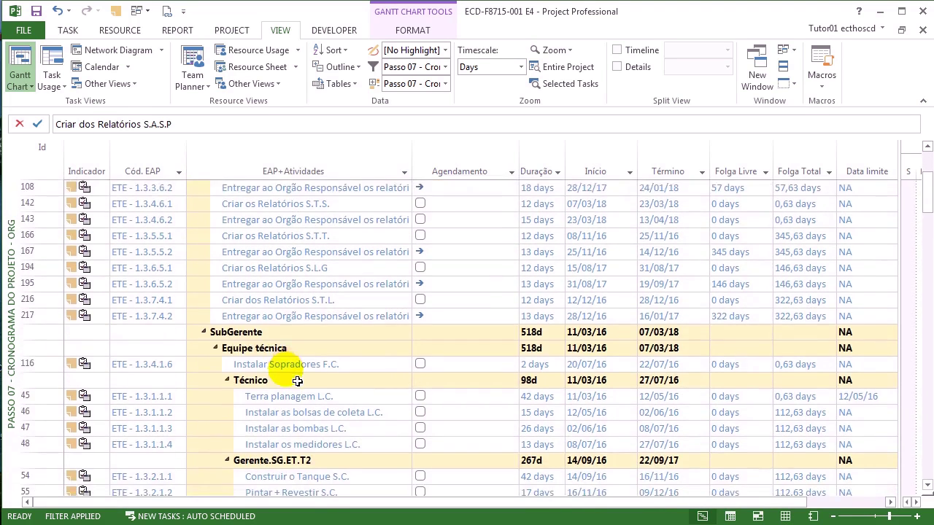
scroll(288, 372, "up", 4)
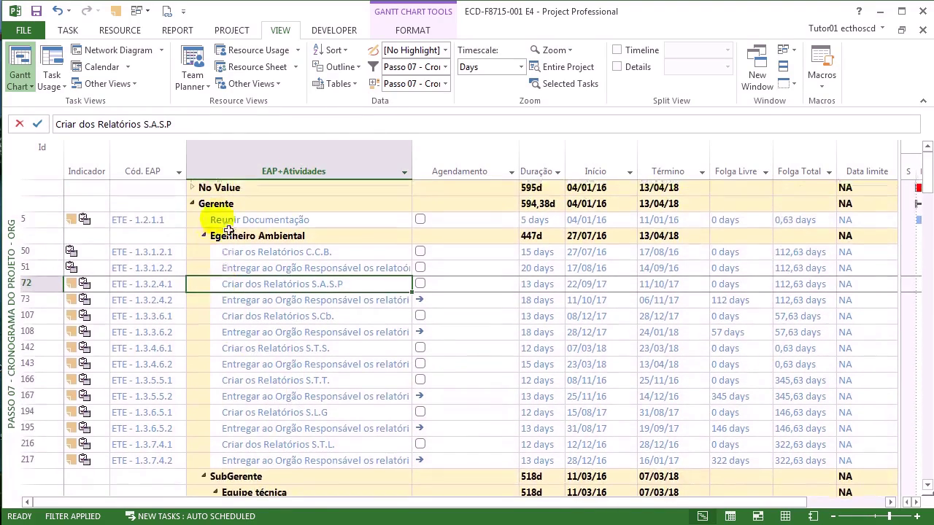
Expand the No Value group and go through its tasks, selecting Montar Equipes to Controlar projeto.
left_click(192, 188)
left_click(328, 220)
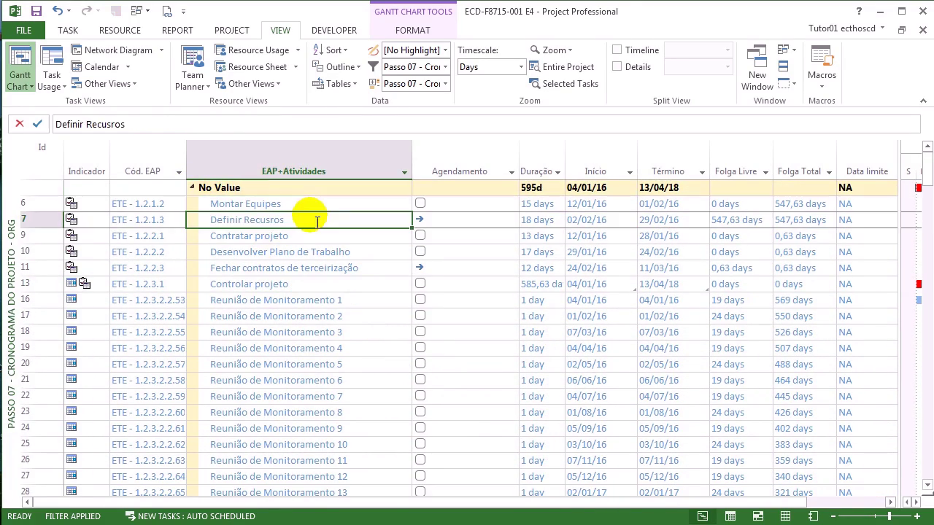
left_click(316, 209)
left_click(310, 234)
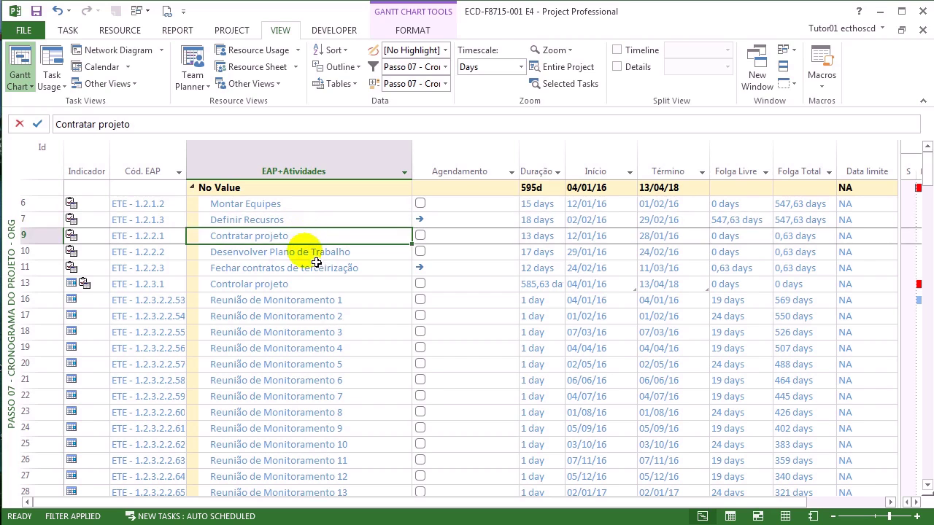
left_click(307, 252)
left_click(307, 269)
left_click(308, 286)
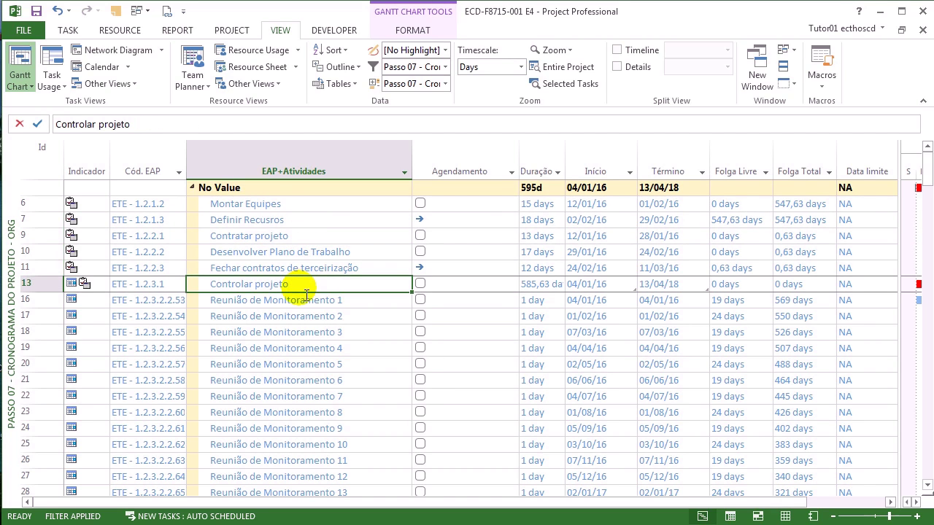
left_click_drag(329, 204, 340, 294)
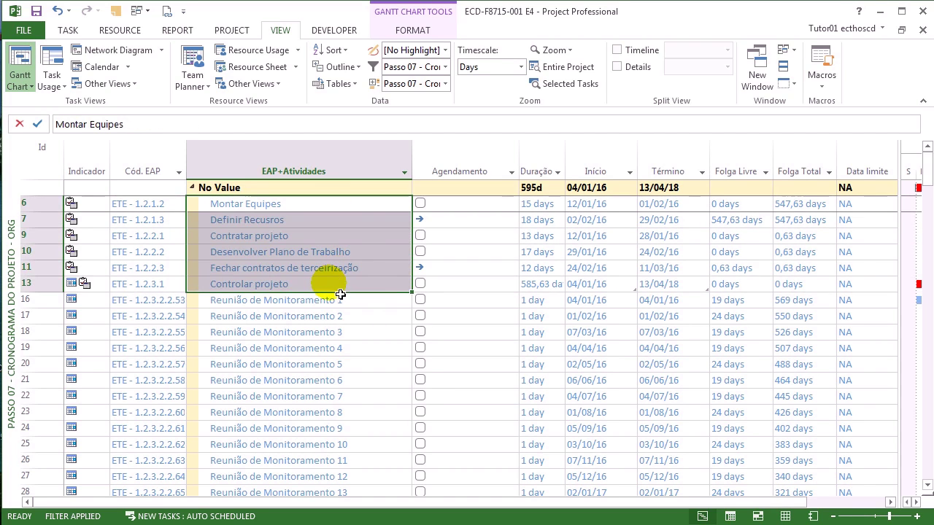
Check the Passo 03 - Estrutura Analítica da Organização - ORG view and switch to the Passo 02 - EAP + Documentação view.
right_click(9, 242)
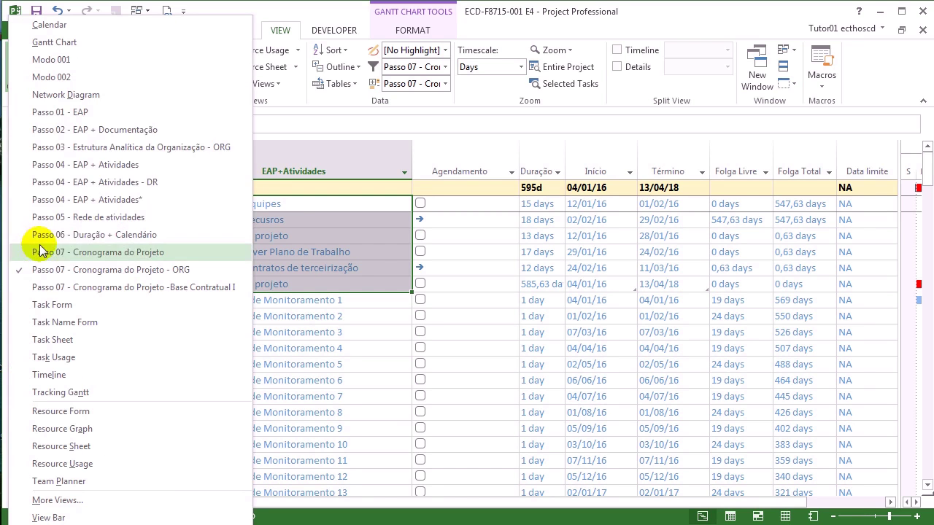
left_click(163, 147)
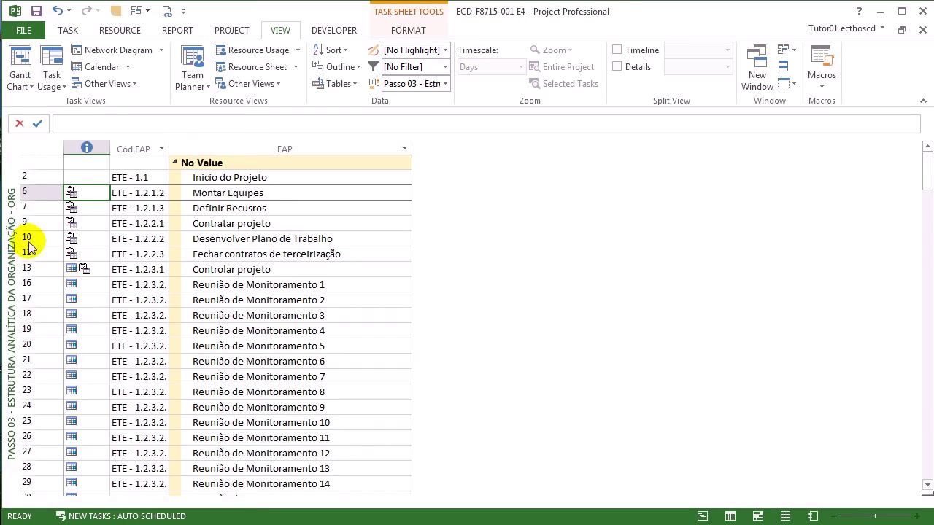
right_click(22, 248)
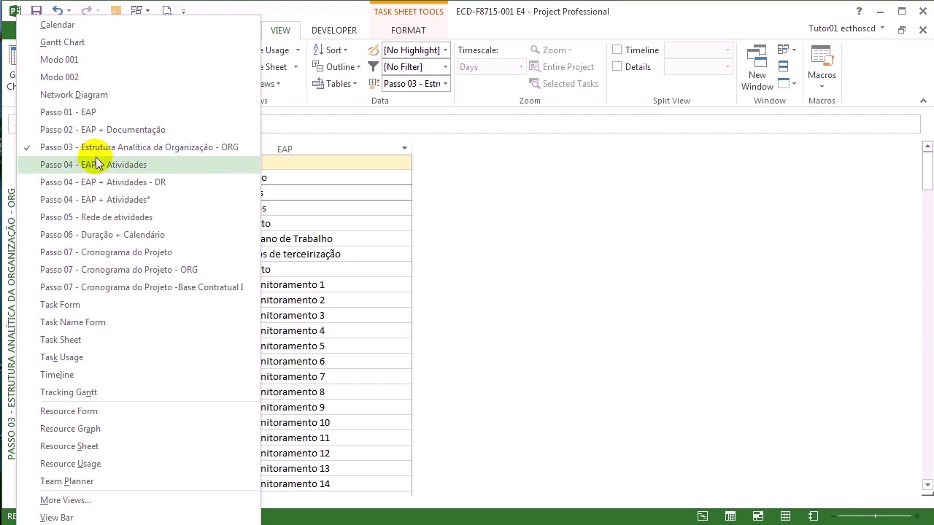
left_click(120, 131)
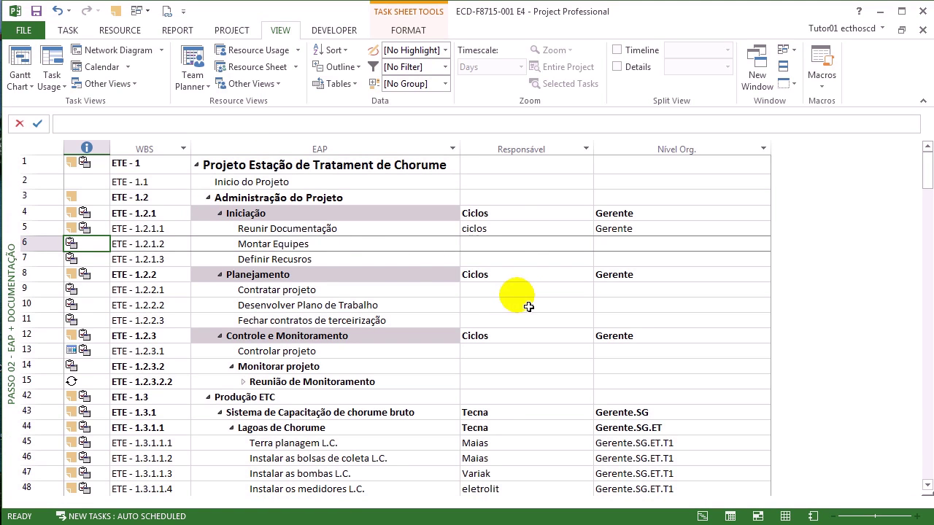
Fill Montar Equipes and Definir Recusros with ciclos as Responsável and Gerente as Nível Org., matching Reunir Documentação.
left_click(511, 246)
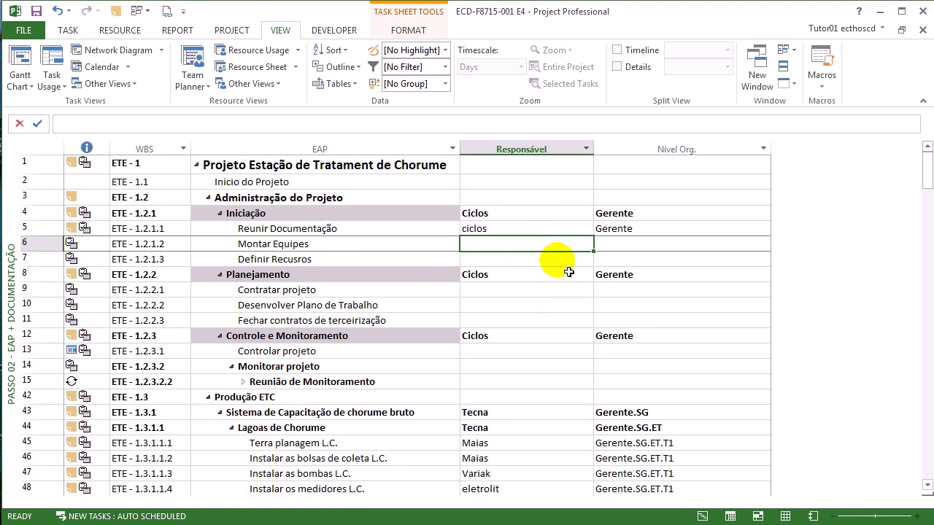
left_click(559, 232)
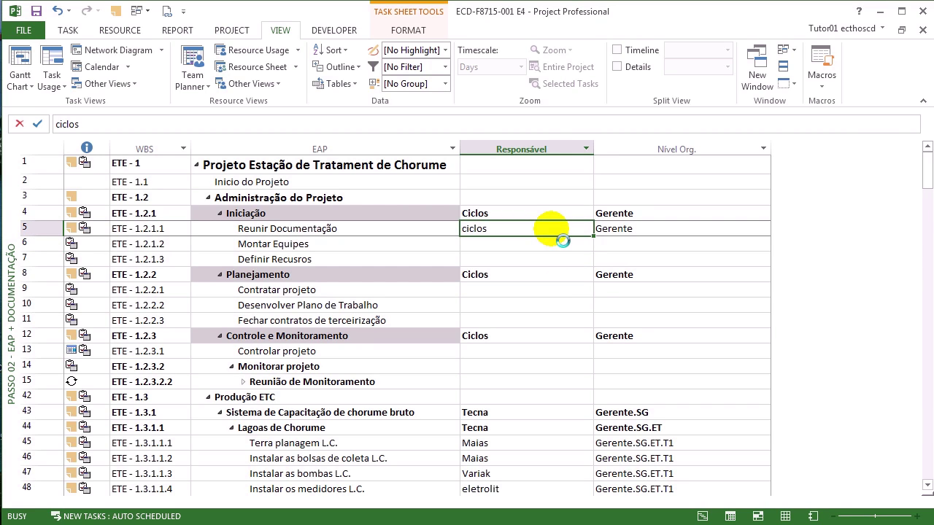
left_click_drag(562, 240, 562, 258)
type("ciclos")
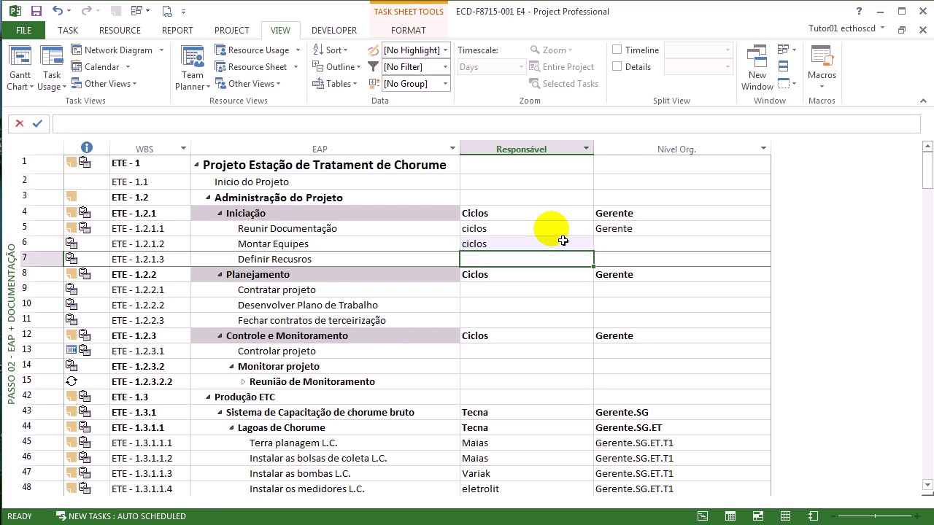
key("Right")
key("Up")
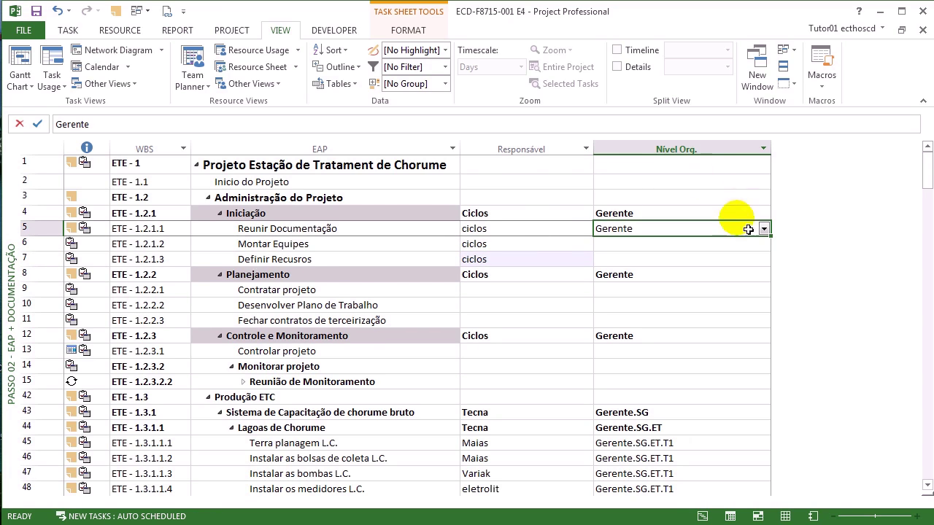
left_click_drag(771, 238, 775, 263)
Set Nível Org. to Gerente.SG.ET for Contratar projeto and copy it down to Desenvolver Plano de Trabalho and Fechar contratos de terceirização.
left_click(679, 294)
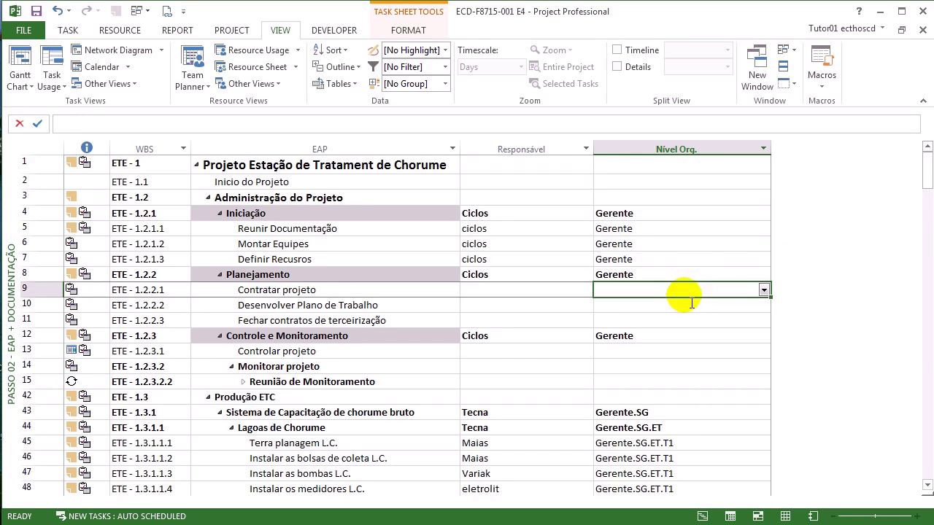
left_click(764, 290)
left_click(693, 329)
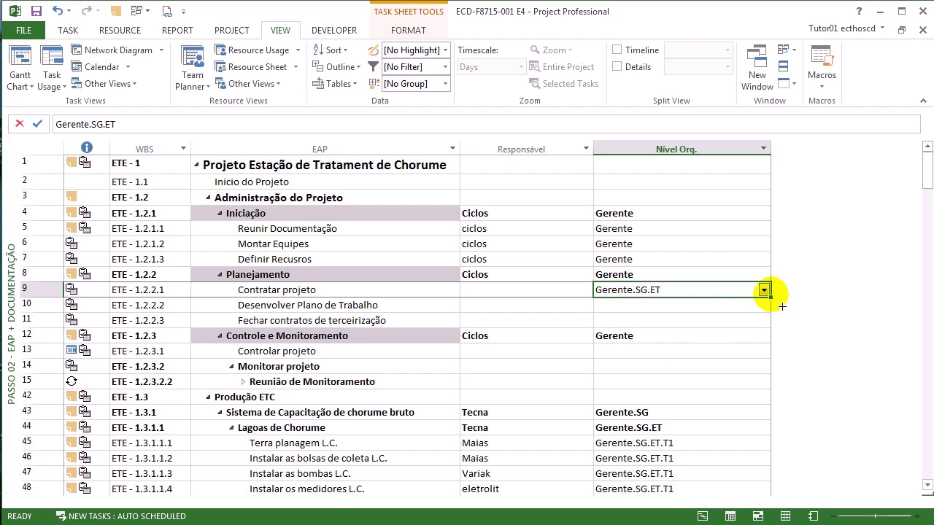
left_click_drag(771, 297, 737, 343)
Set Nível Org. to Gerente for the Controlar projeto and Monitorar projeto tasks.
left_click(738, 352)
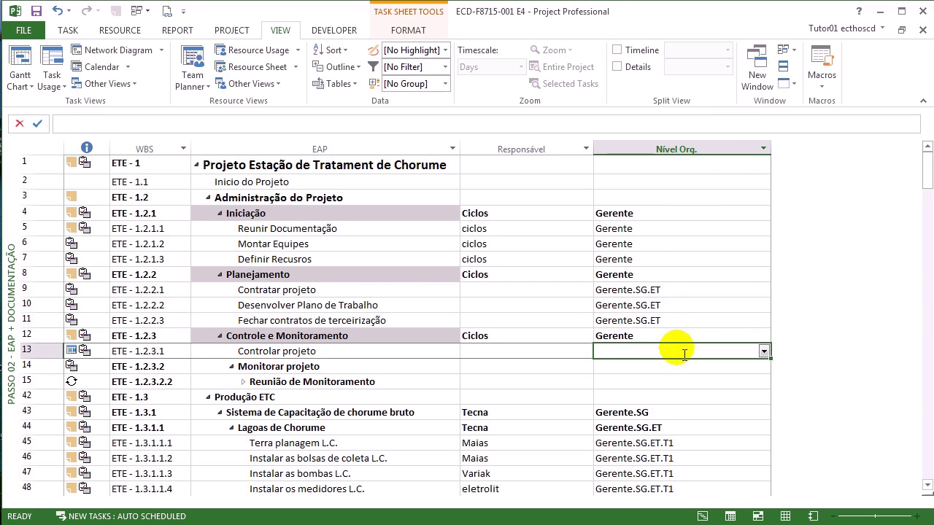
left_click(764, 351)
left_click(677, 367)
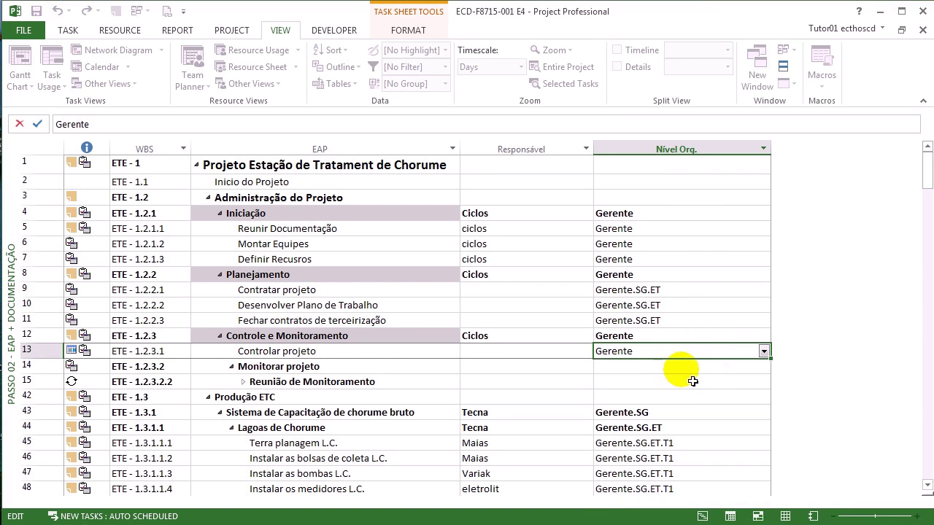
left_click(709, 383)
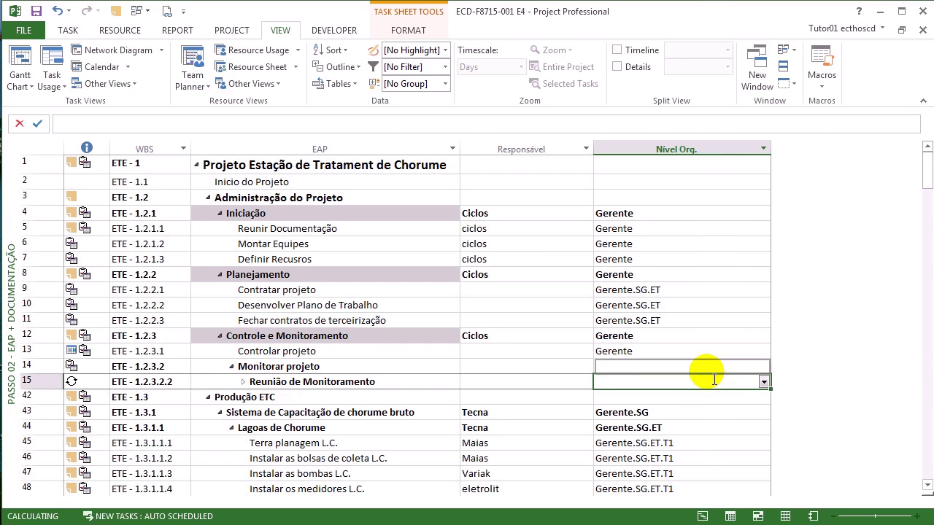
left_click(707, 369)
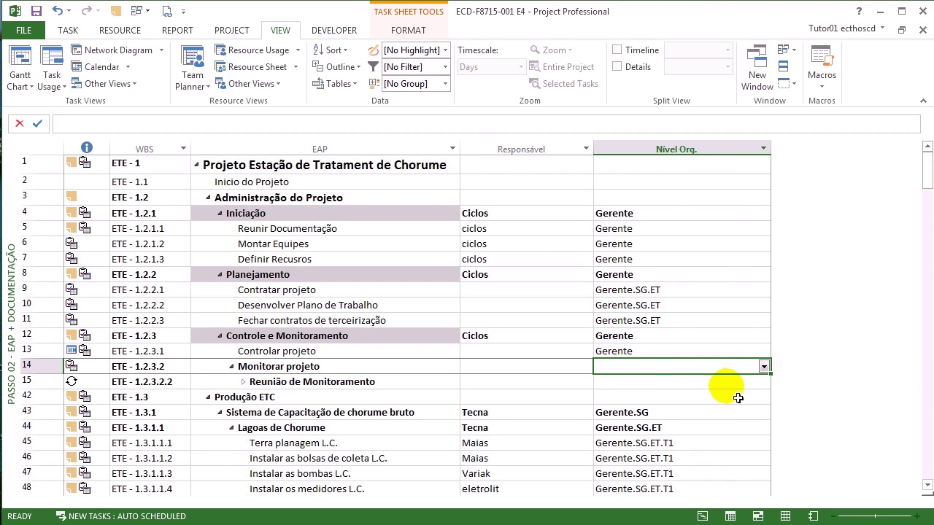
left_click(764, 367)
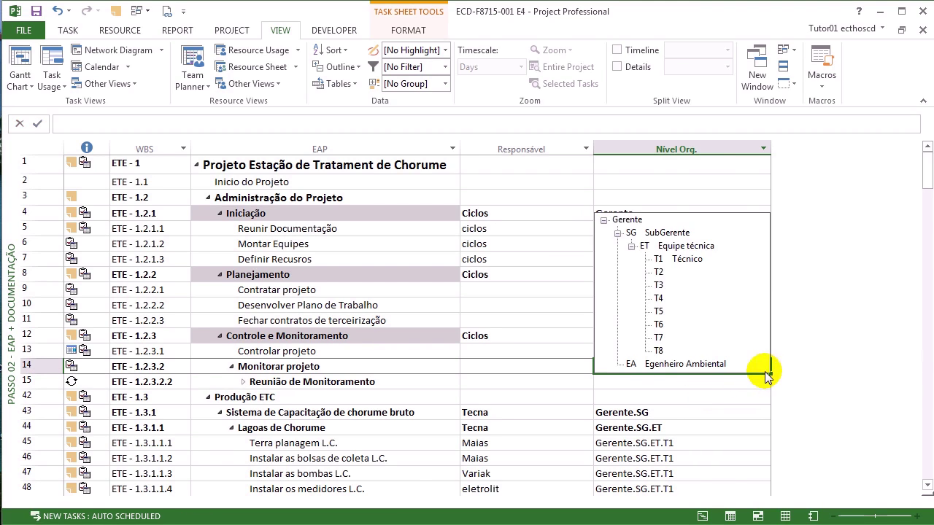
left_click(664, 219)
left_click(632, 397)
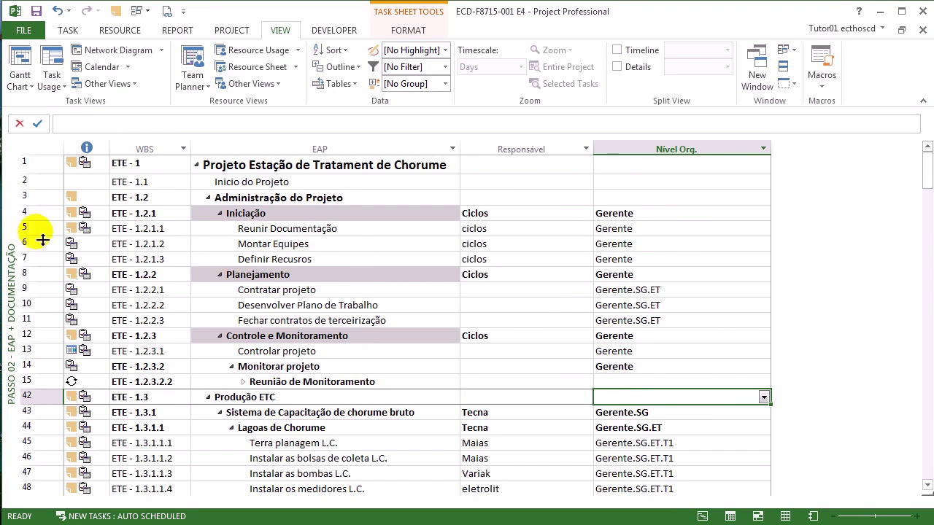
Switch to the Passo 07 - Cronograma do Projeto - ORG view and select the first monitoring meeting task.
right_click(20, 228)
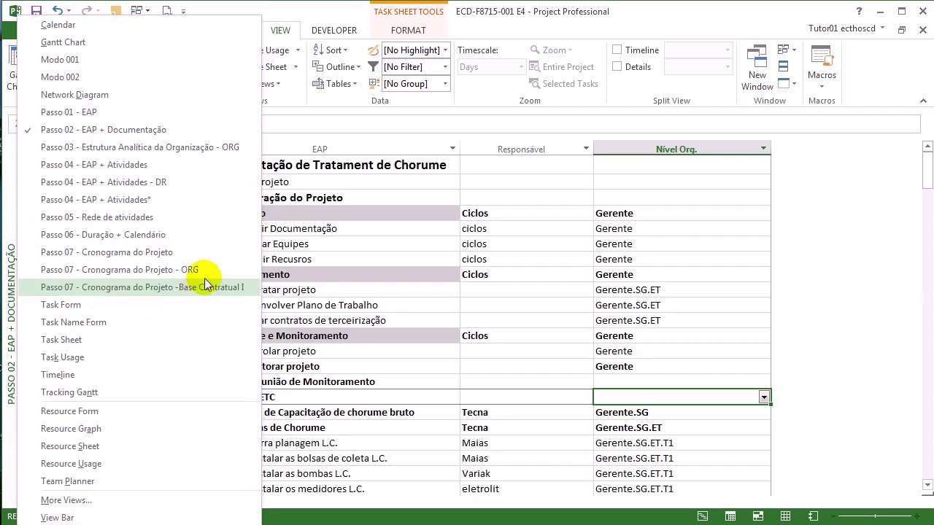
left_click(241, 271)
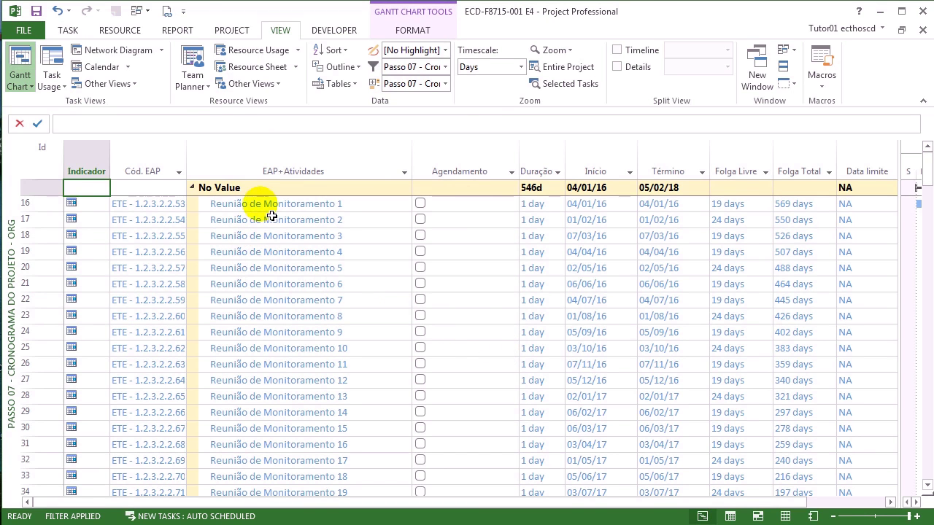
left_click(269, 207)
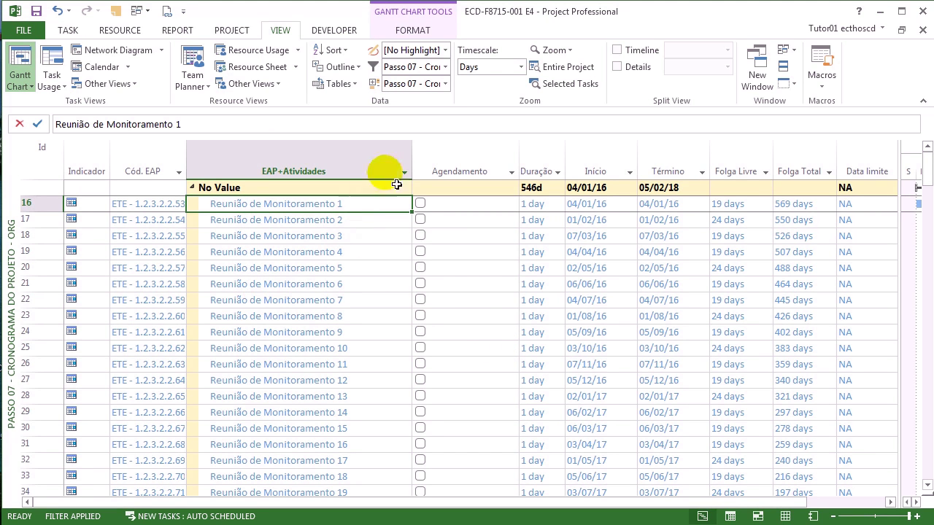
Add the condition And Nível Org. does not equal, with a blank value, to the Passo 07 - Cronograma do Projeto ORG filter.
left_click(445, 66)
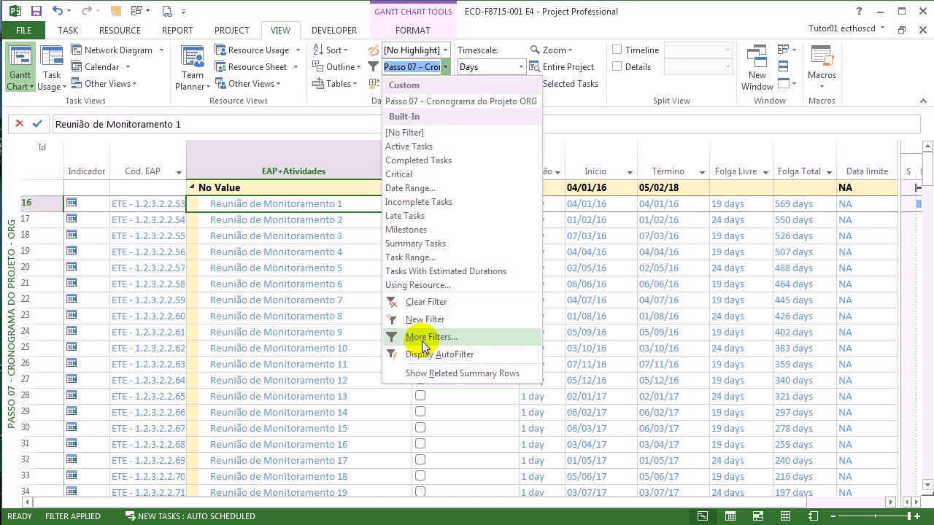
left_click(420, 391)
left_click(359, 92)
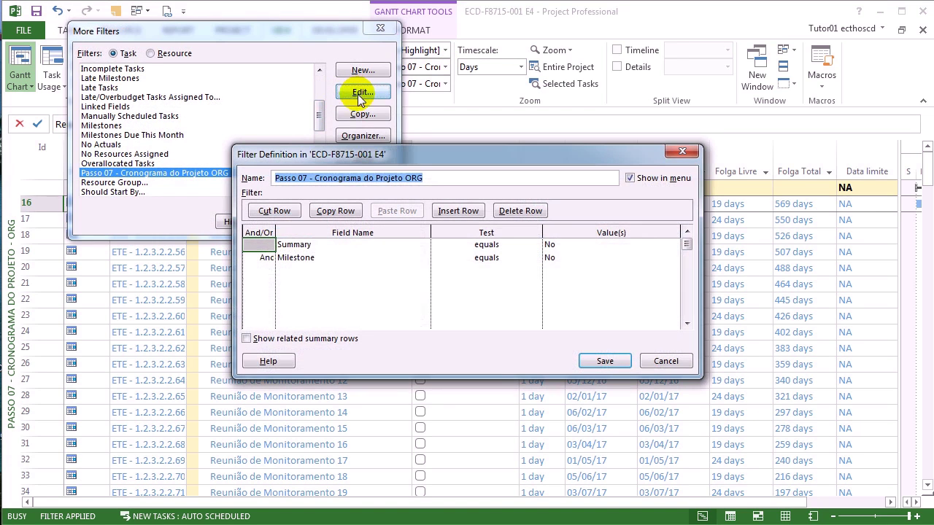
left_click(356, 258)
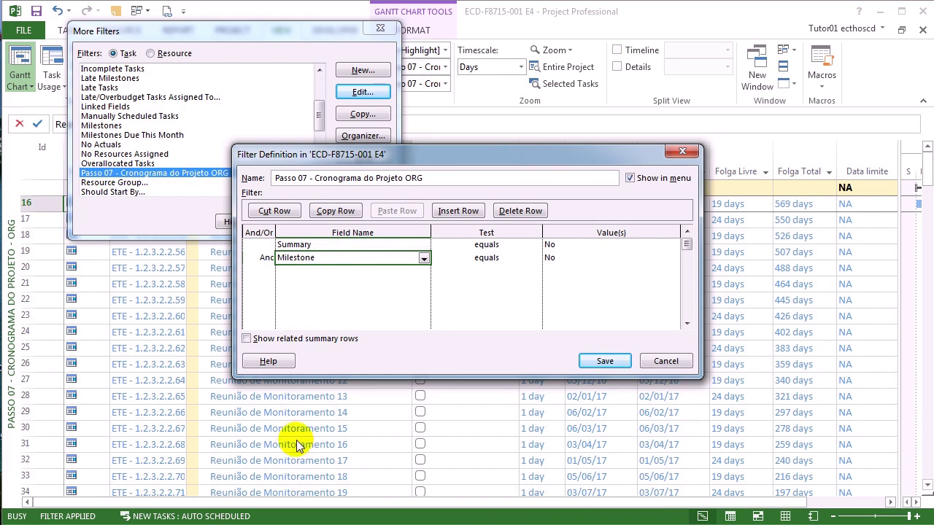
left_click_drag(470, 158, 692, 149)
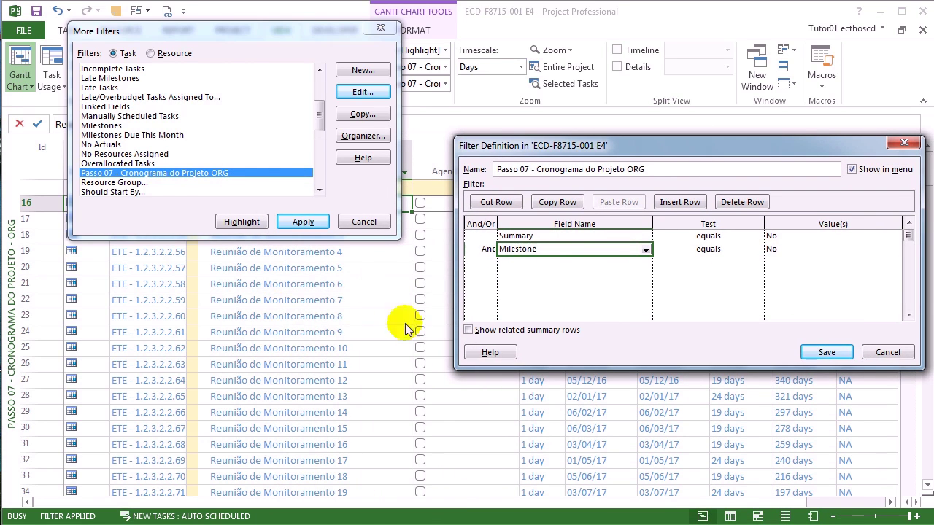
left_click(508, 275)
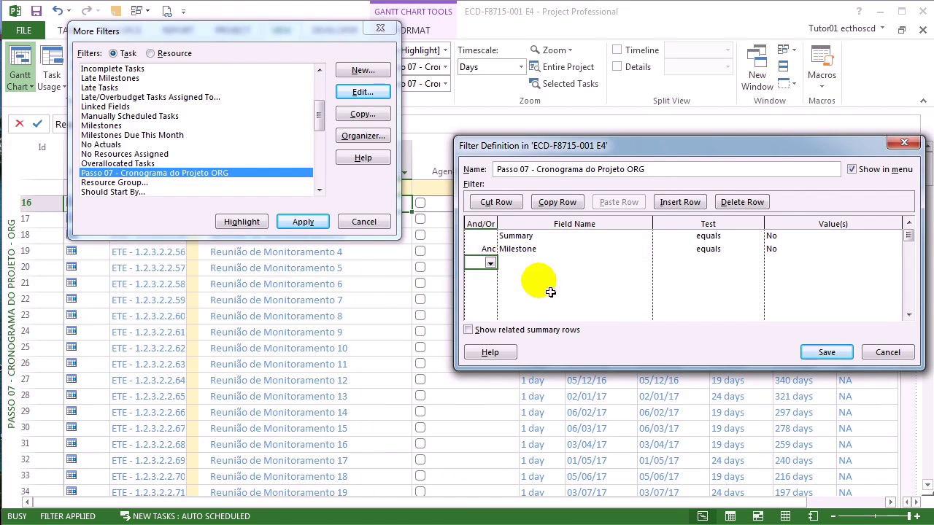
key("Tab")
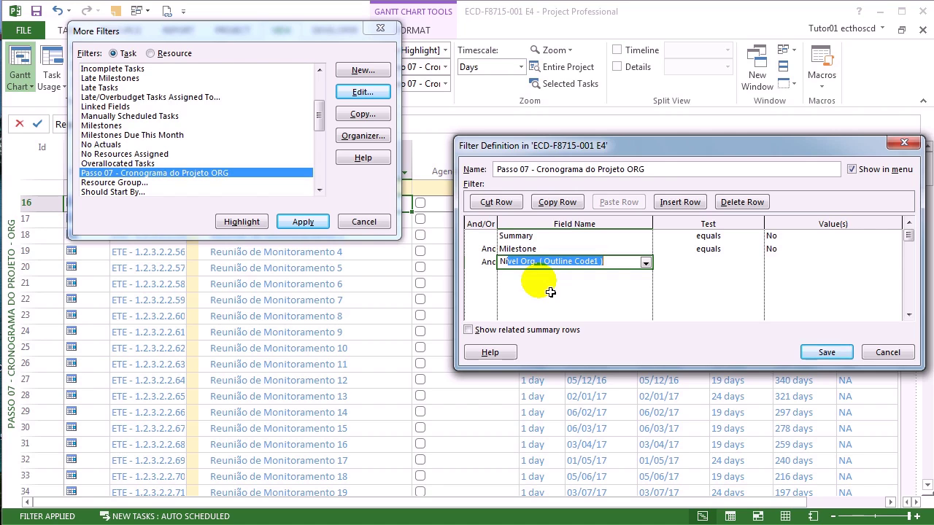
key("Tab")
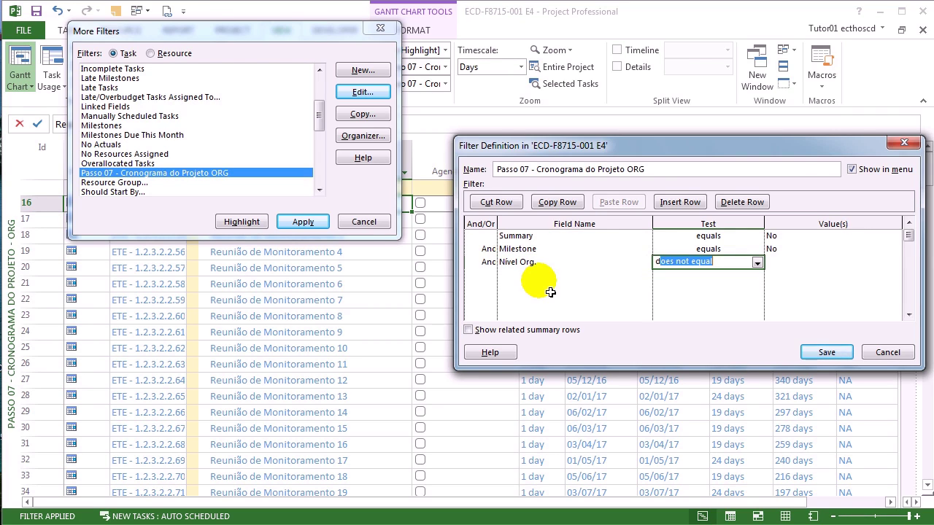
type("d")
key("Tab")
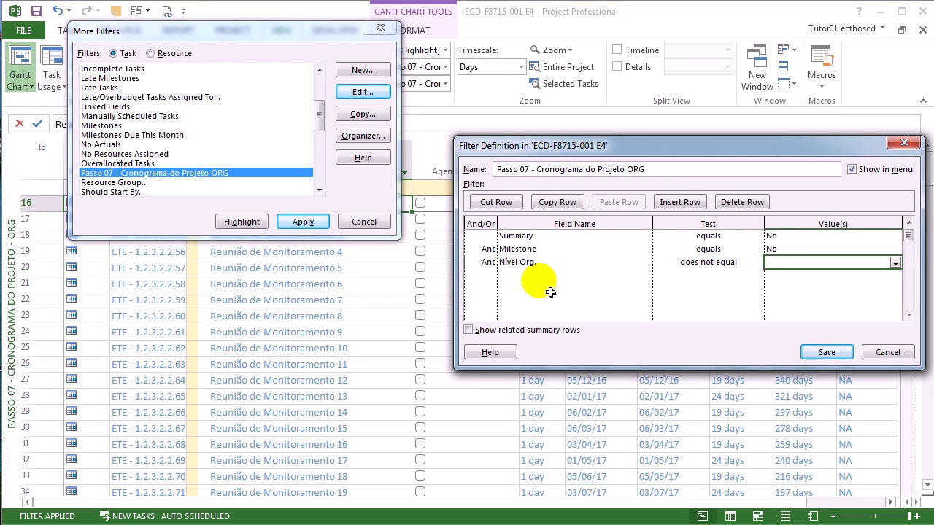
Save and apply the edited ORG filter, and widen the Gantt chart area beside the task table.
left_click(839, 360)
left_click_drag(298, 33, 578, 152)
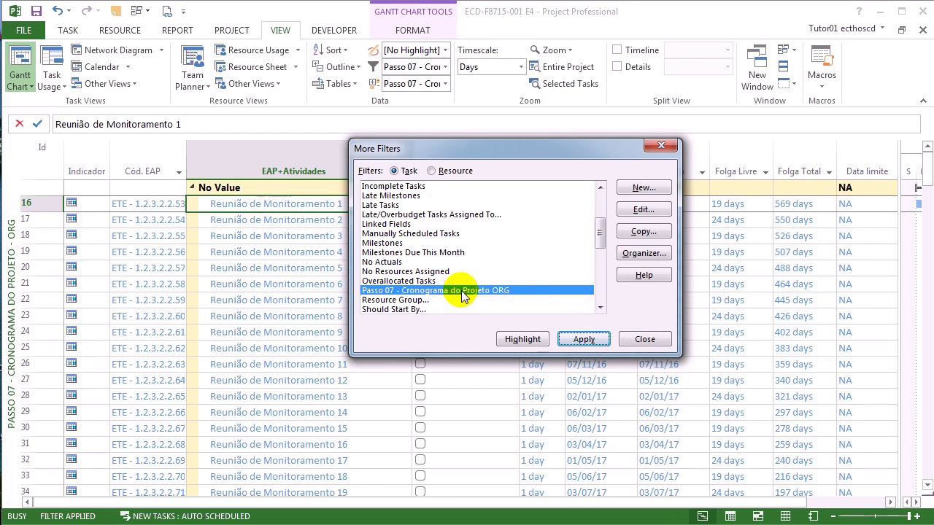
left_click(600, 340)
left_click(290, 221)
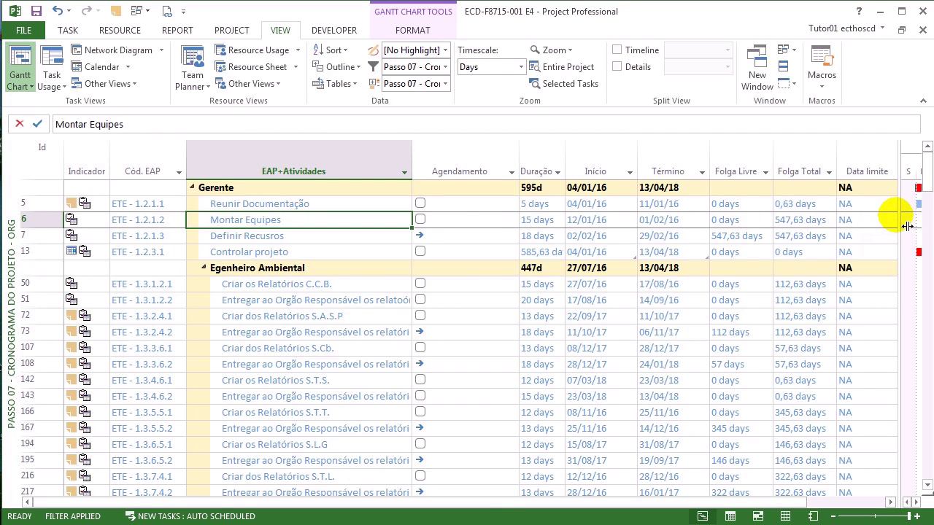
left_click_drag(907, 227, 485, 192)
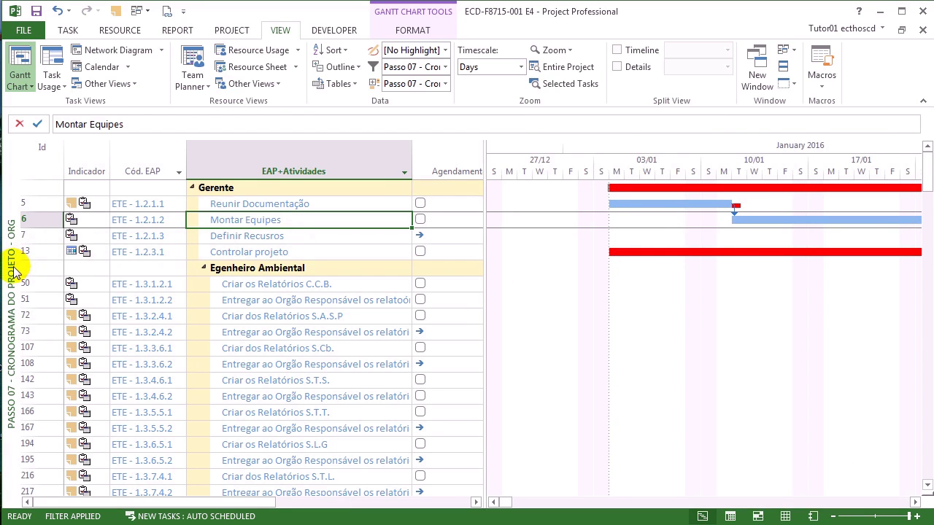
Switch to the Passo 07 - Cronograma do Projeto -Base Contratual I view and look through its activities.
right_click(16, 270)
left_click(40, 285)
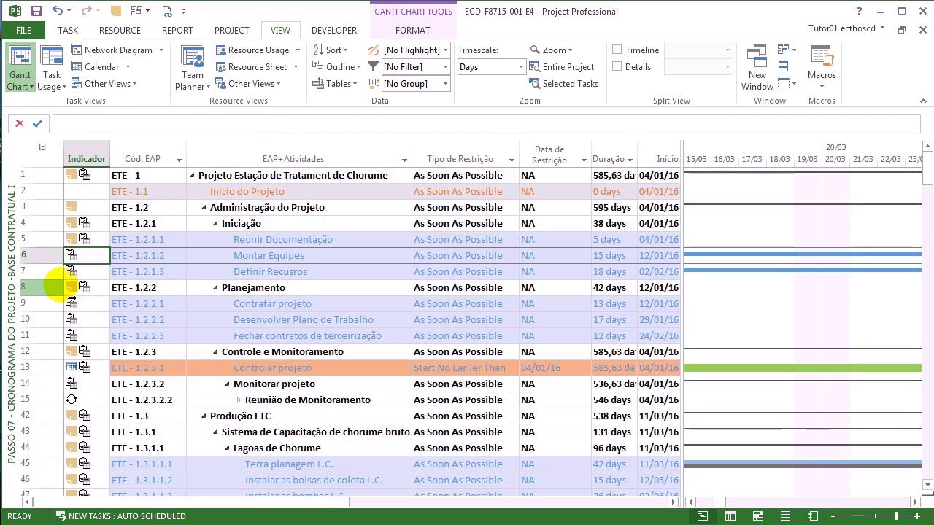
left_click(302, 272)
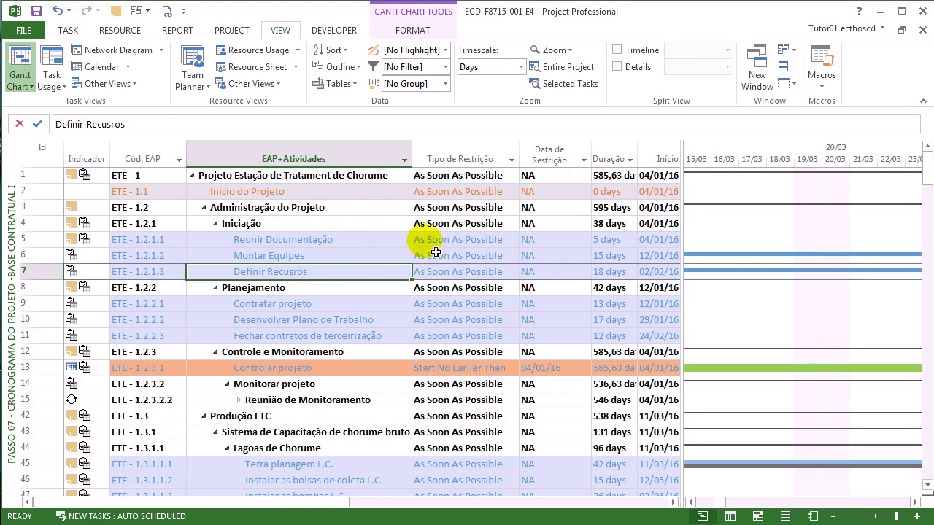
scroll(382, 323, "down", 1)
left_click(381, 323)
scroll(382, 323, "down", 2)
left_click_drag(384, 321, 365, 375)
scroll(365, 375, "up", 3)
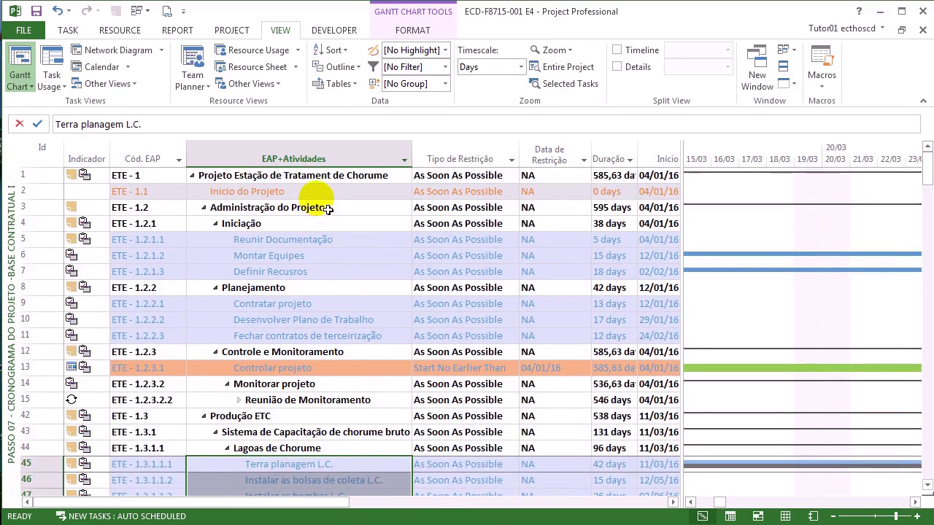
left_click(321, 193)
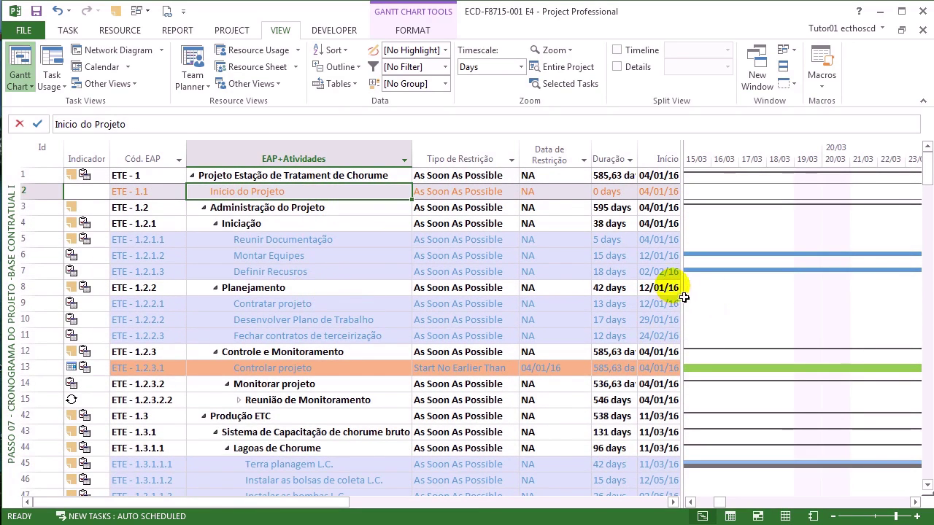
Widen the Gantt chart and review the Base Line, Folga Total and Folga Zero definitions in the bar styles.
left_click_drag(679, 292, 280, 278)
right_click(440, 236)
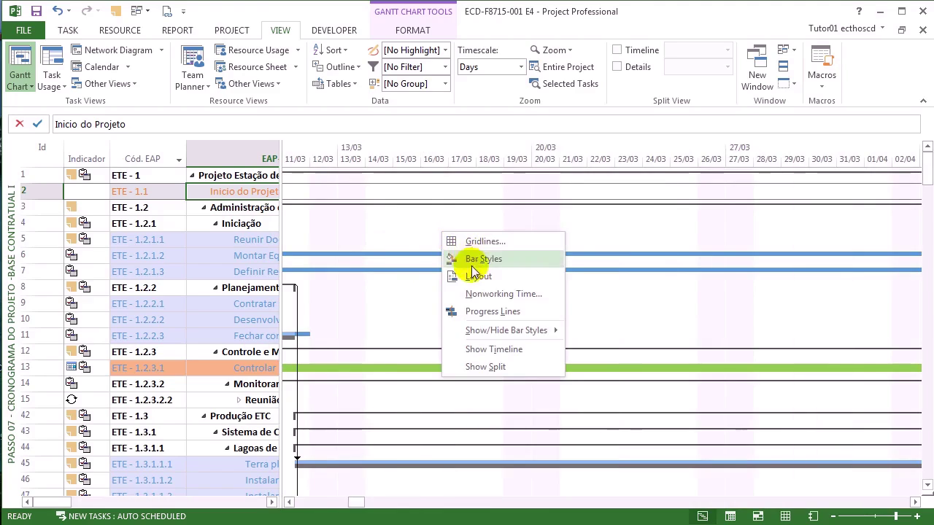
left_click(475, 260)
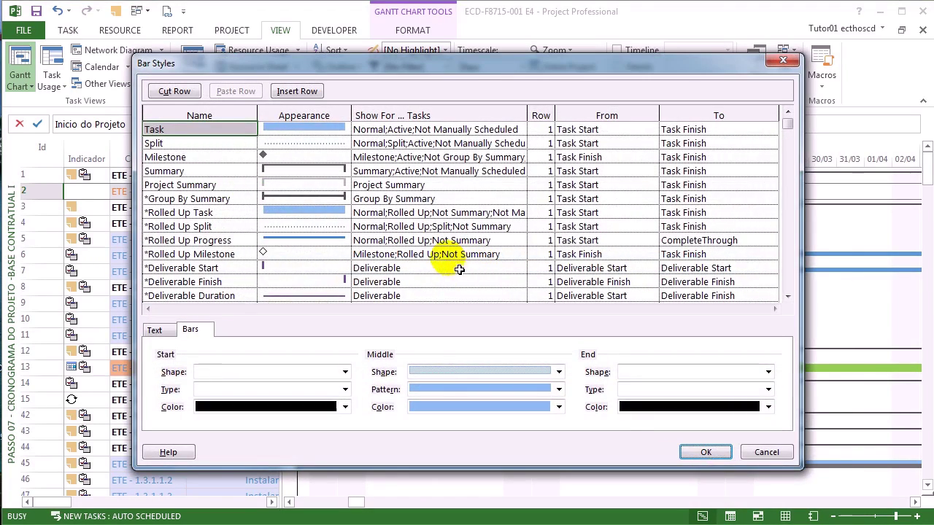
left_click(789, 158)
left_click(790, 160)
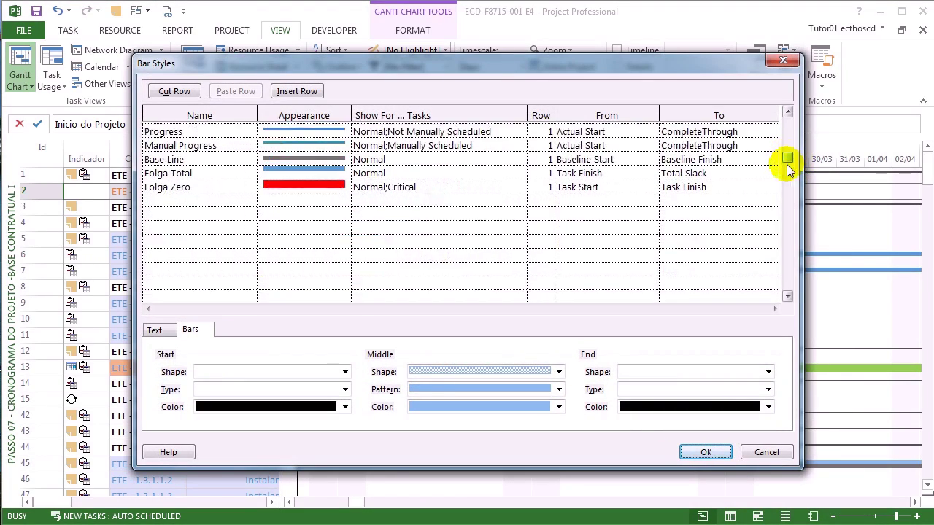
left_click(183, 158)
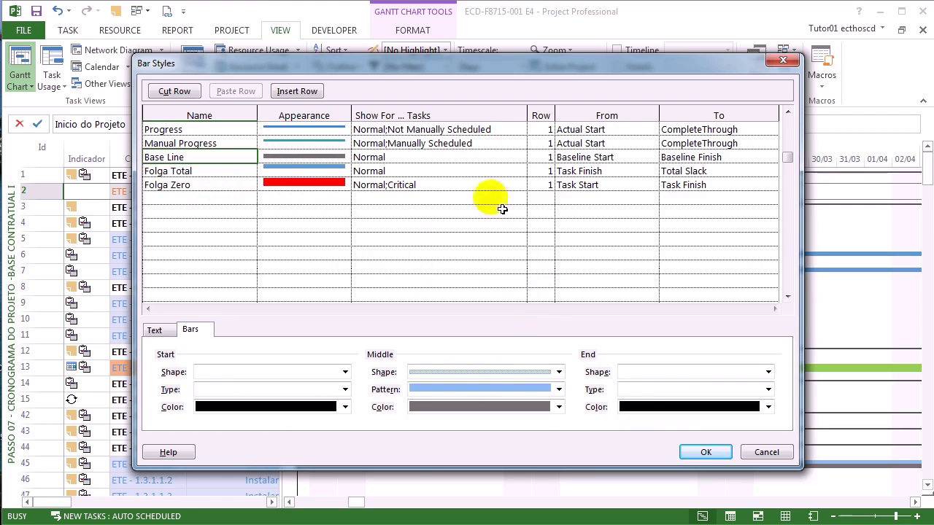
left_click(402, 184)
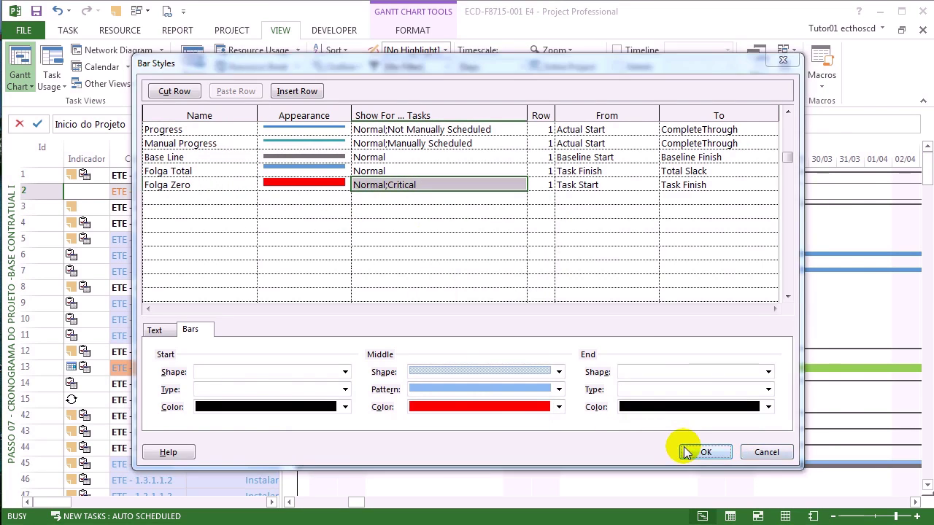
left_click(689, 451)
Try moving the Terra planagem L.C. bar to start on 14/03 against its baseline, and undo the move.
scroll(670, 400, "down", 2)
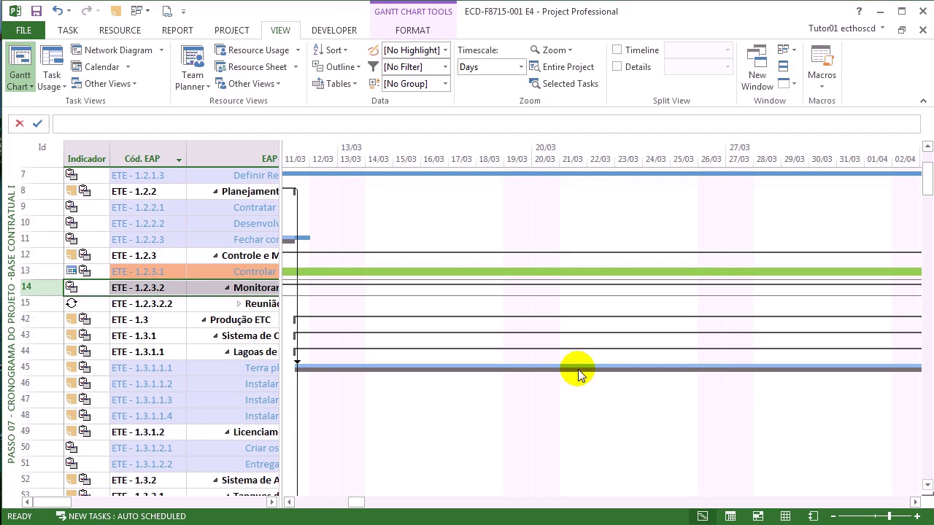
left_click_drag(578, 369, 624, 375)
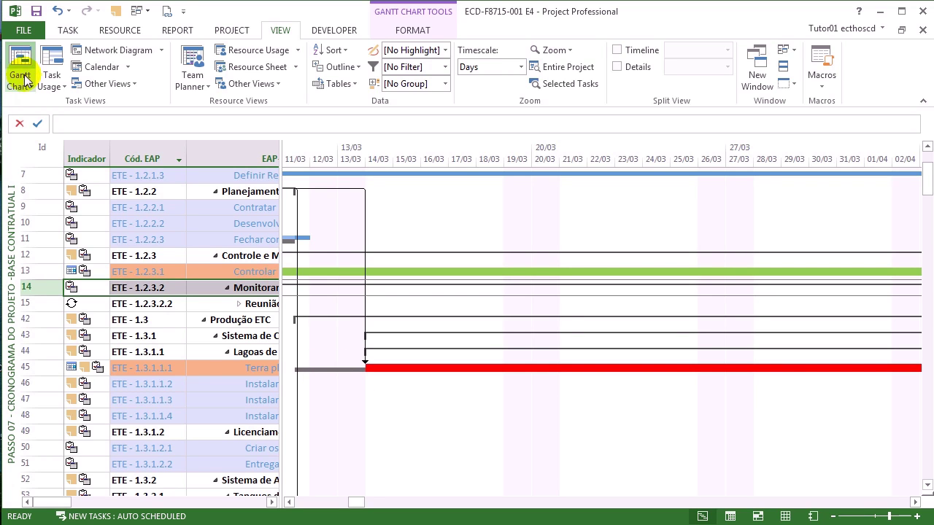
left_click(55, 11)
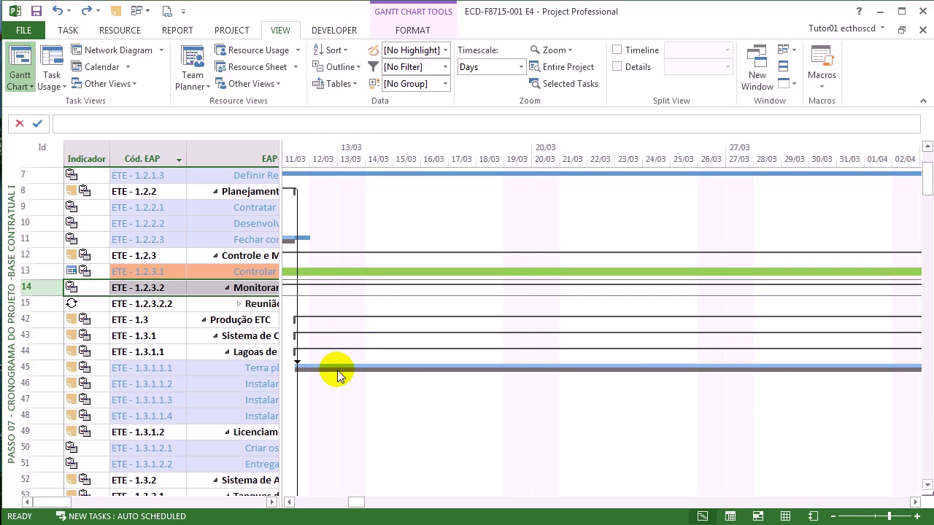
Review the baselines available for the entire project in the Set Baseline dialog and leave without setting one.
left_click(241, 30)
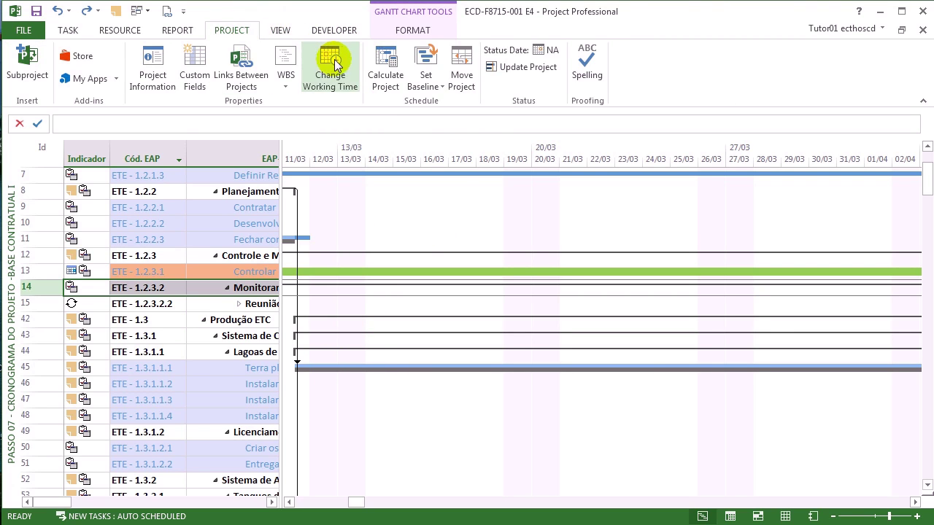
left_click(427, 84)
left_click(438, 103)
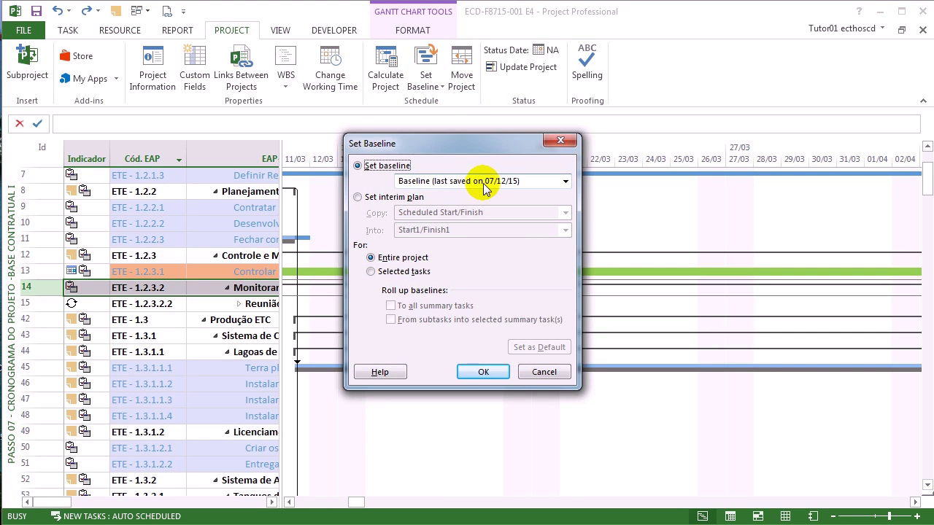
left_click(565, 182)
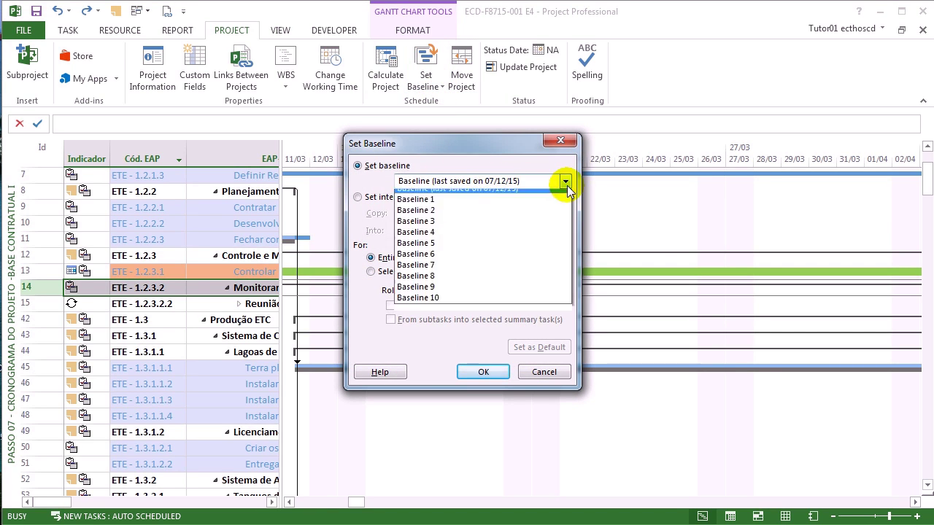
left_click(566, 183)
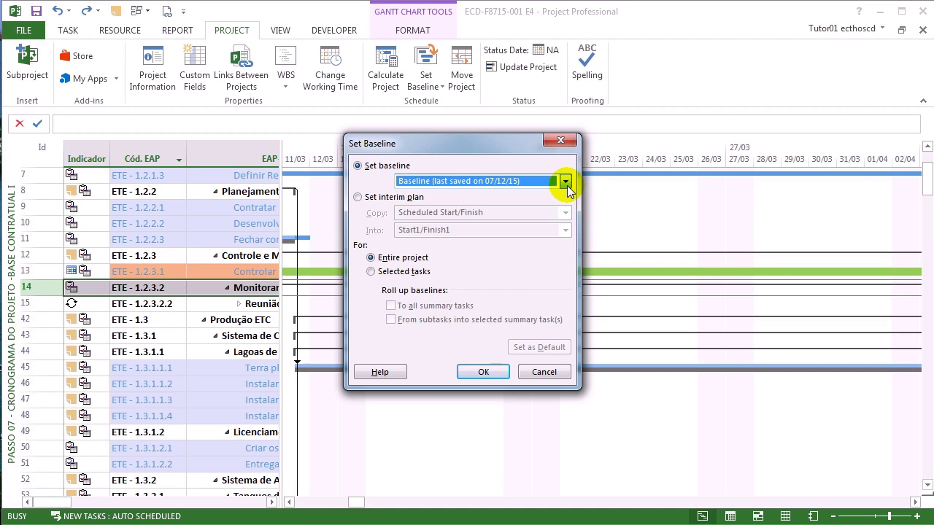
left_click(537, 372)
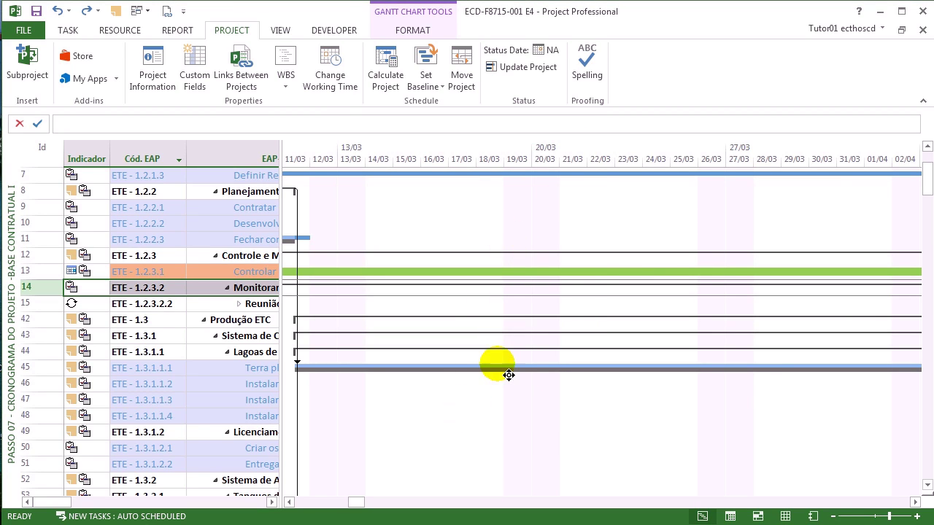